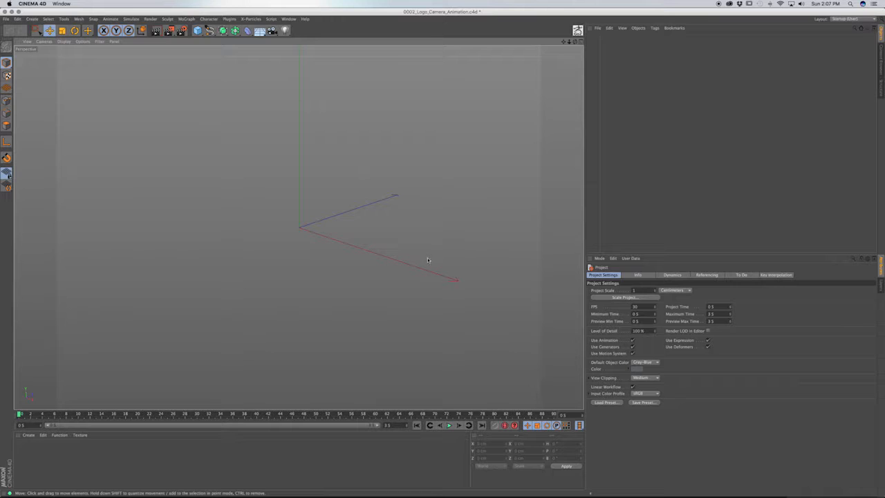
Save the project and add a Torus primitive to the scene.
key(super+s)
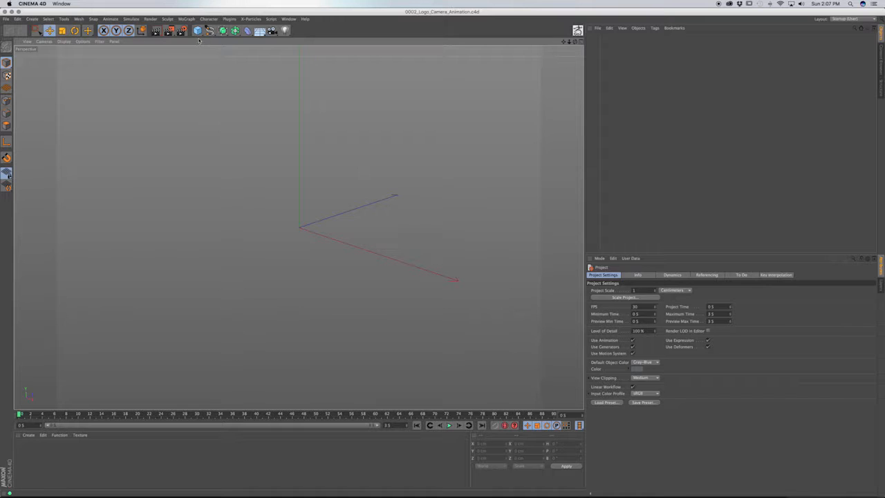
click(197, 30)
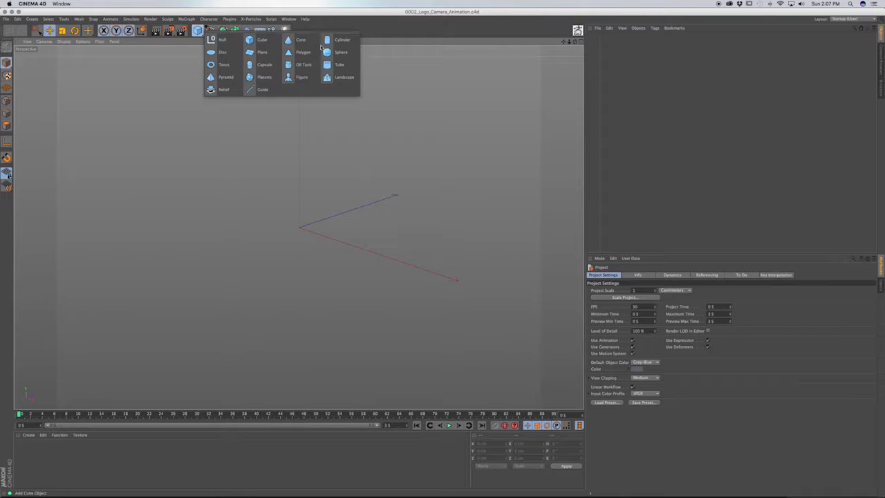
click(220, 64)
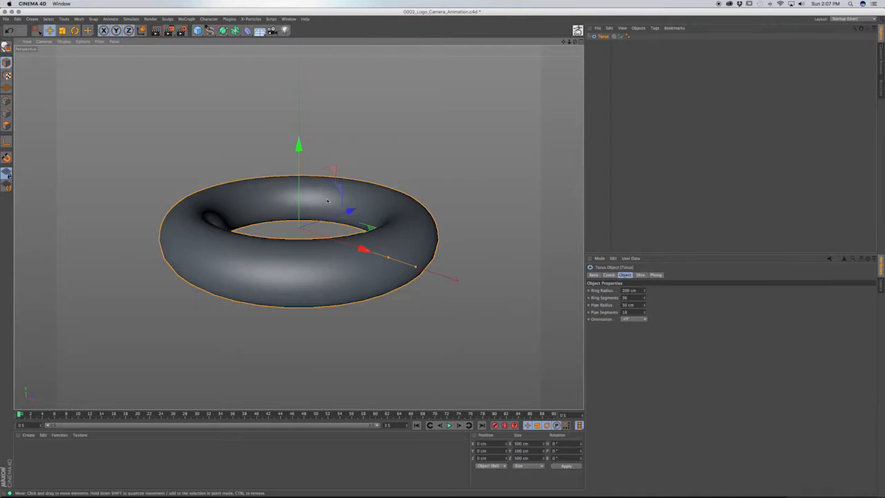
Display the torus with its segment lines drawn over the Gouraud shading.
mouse_move(361, 219)
alt+mouse_down()
mouse_move(401, 270)
mouse_move(398, 296)
mouse_move(370, 220)
alt+mouse_up()
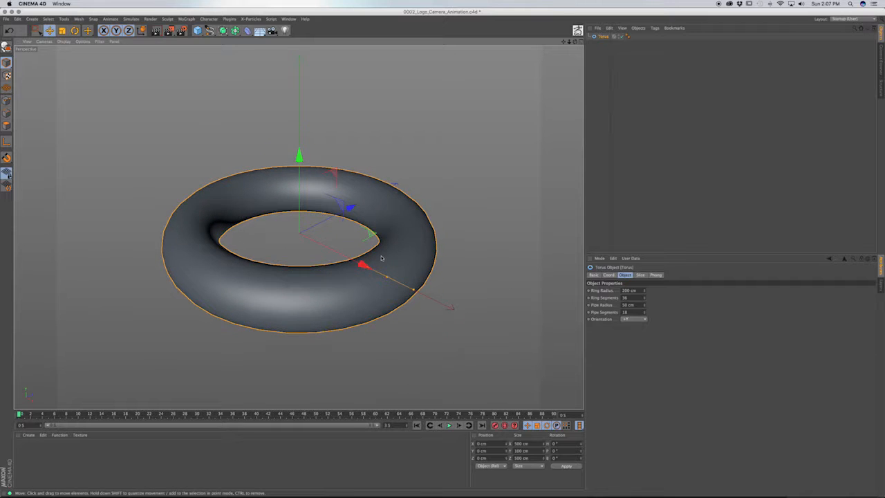
key(n)
key(b)
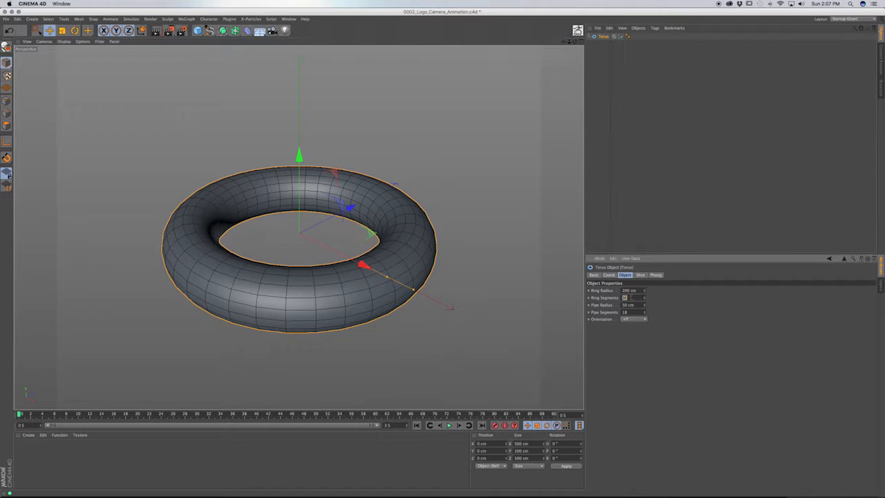
Set the torus's ring segments to 31.
double_click(628, 298)
drag(646, 300, 646, 298)
click(645, 297)
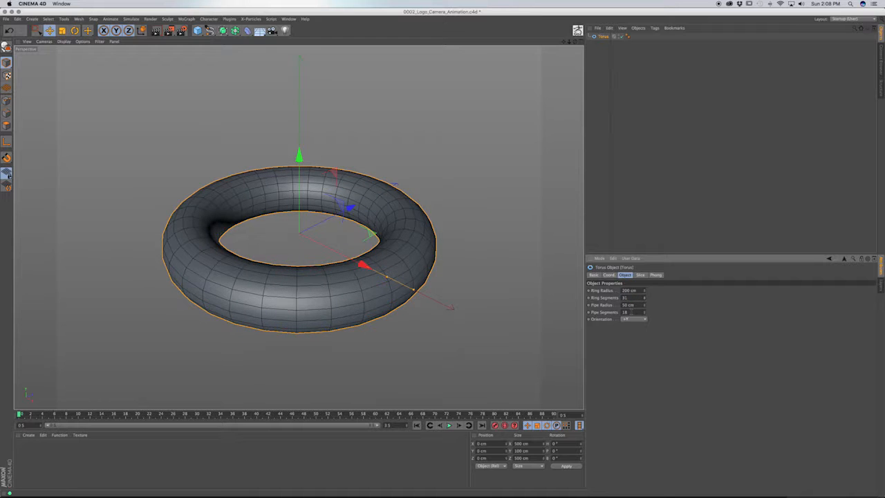
Reduce the torus's pipe segments to 3 so its cross-section is triangular.
click(645, 316)
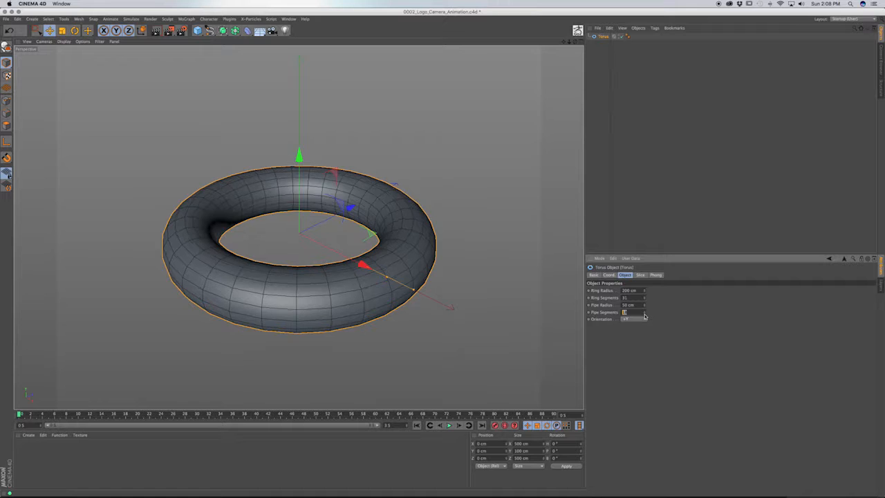
click(645, 317)
click(645, 316)
click(645, 316)
click(645, 316)
click(644, 316)
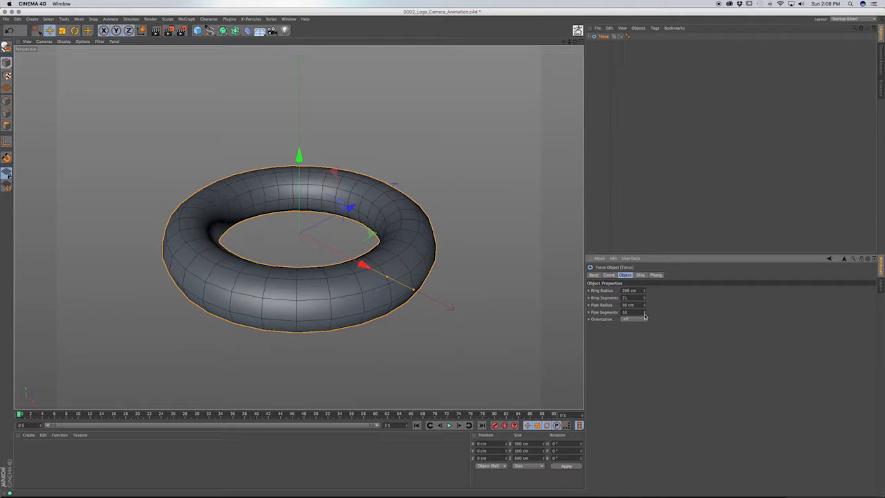
click(645, 316)
click(645, 316)
click(644, 316)
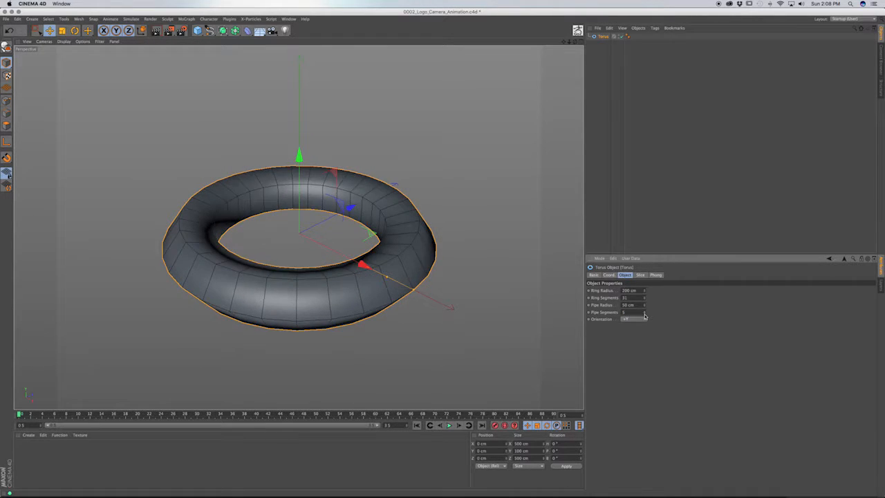
click(644, 316)
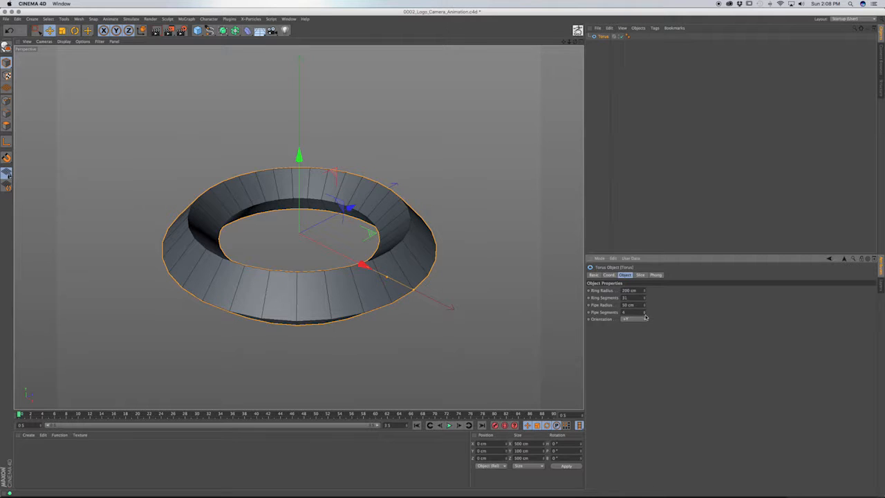
click(645, 316)
click(645, 312)
click(645, 316)
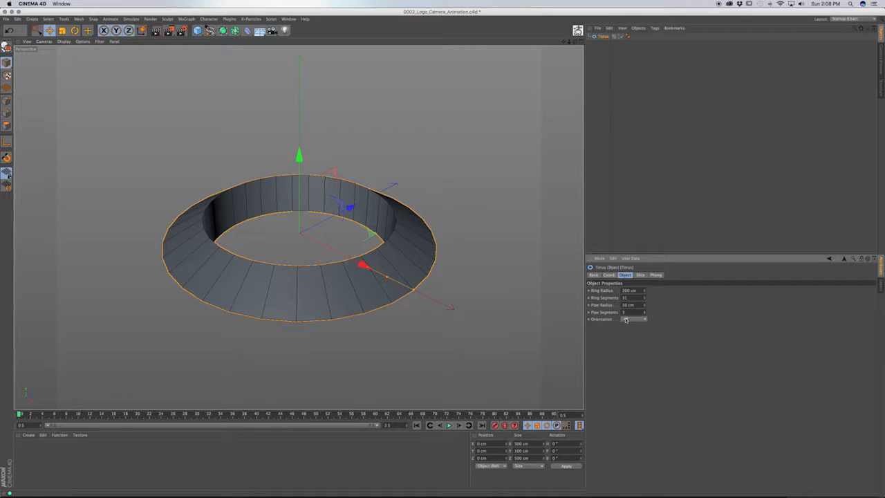
Set the torus's orientation to +Z so the ring stands upright.
click(638, 320)
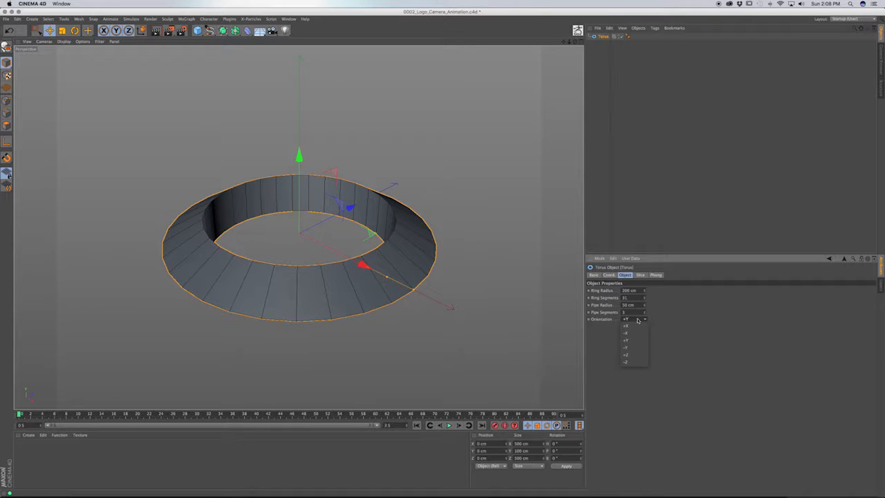
click(632, 350)
alt+drag(372, 246, 418, 214)
alt+drag(387, 281, 420, 242)
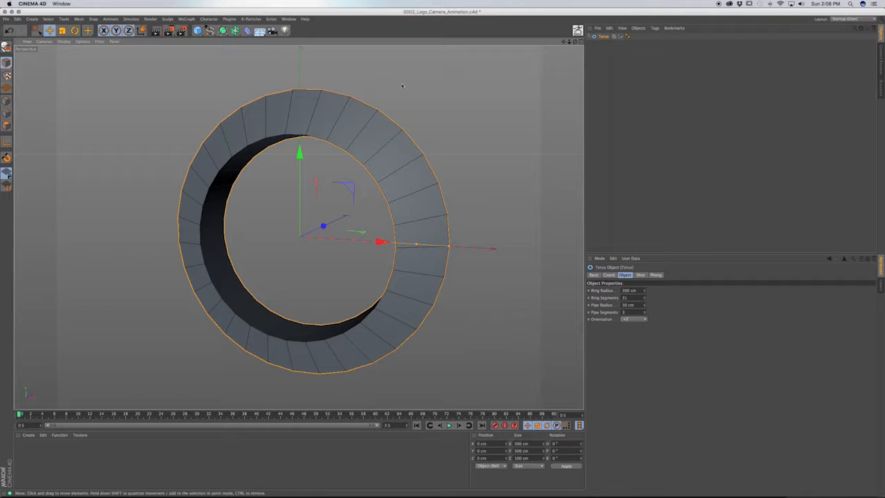
Add a Bend deformer as a child of the torus and fit it to its parent.
click(247, 31)
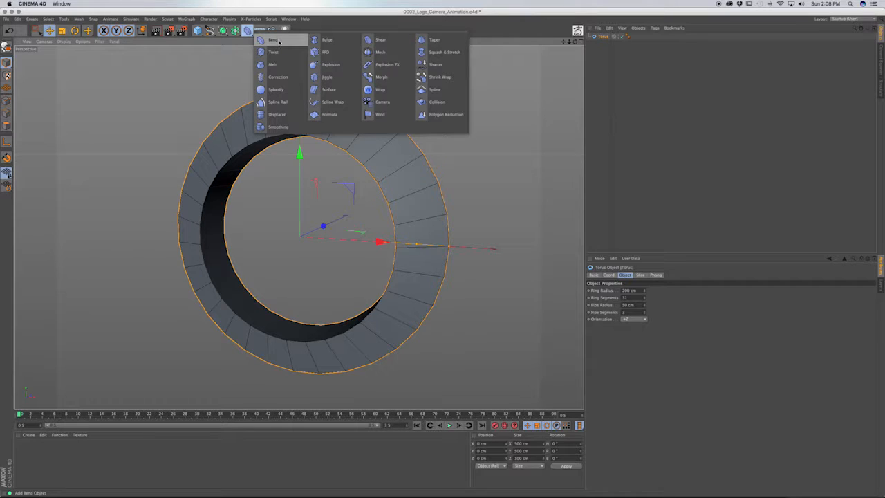
click(275, 40)
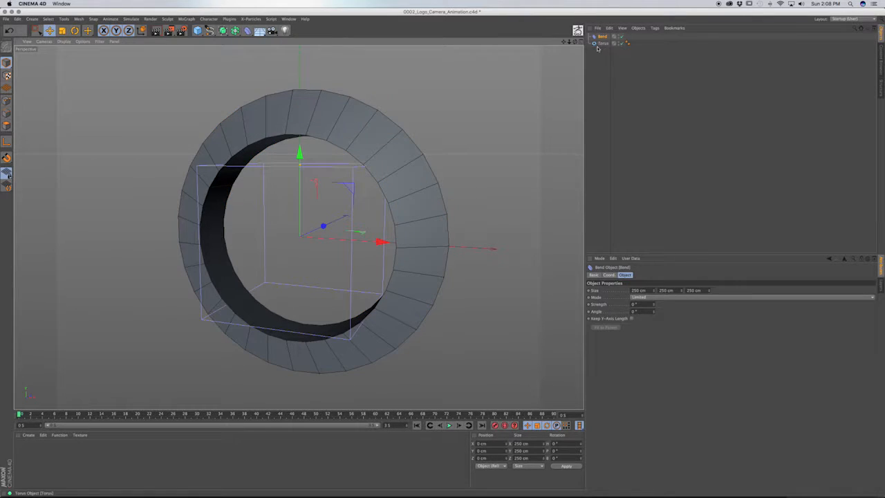
drag(602, 38, 607, 45)
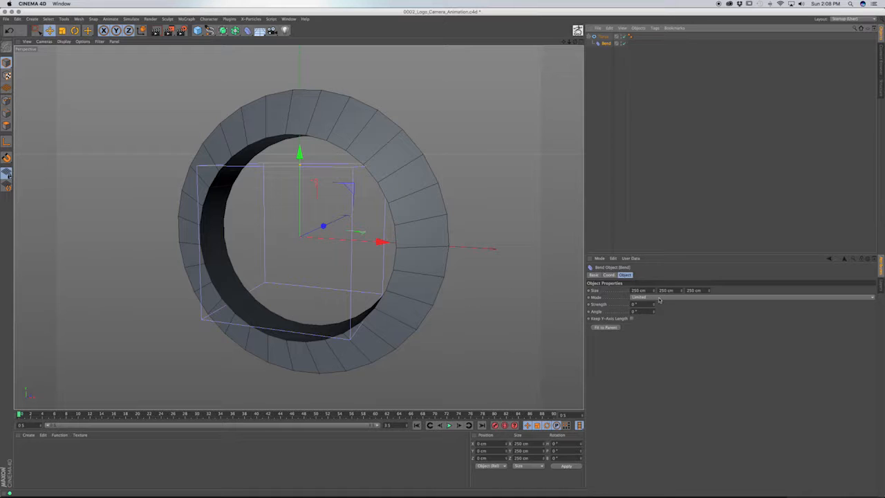
click(607, 328)
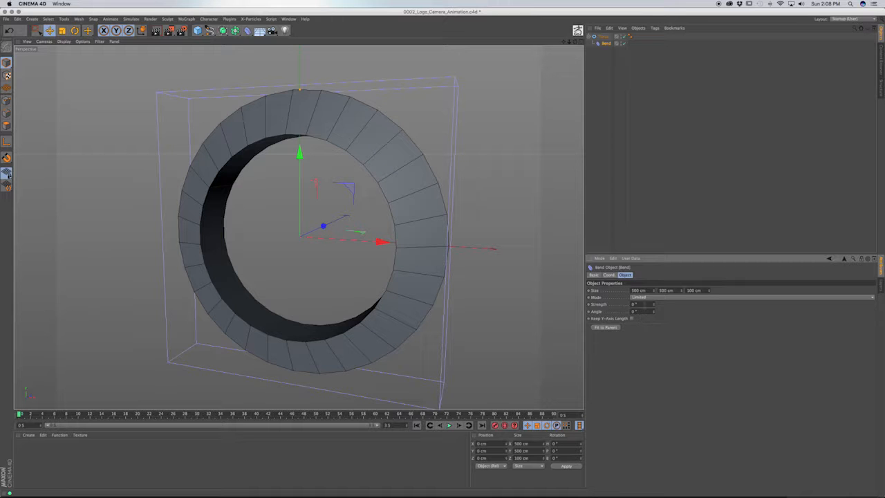
Set the Bend deformer's strength to -270° to curl the ring into a crescent shape.
drag(655, 307, 555, 308)
scroll(289, 270, down, 5)
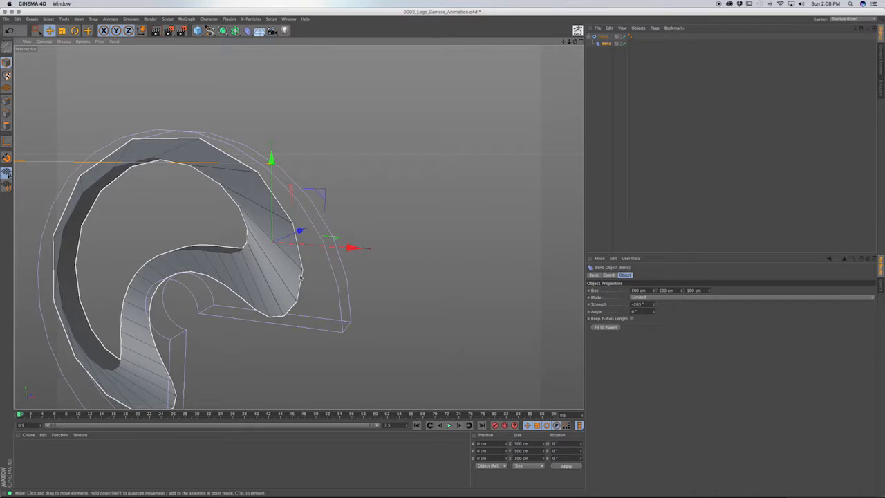
alt+middle_drag(300, 278, 404, 239)
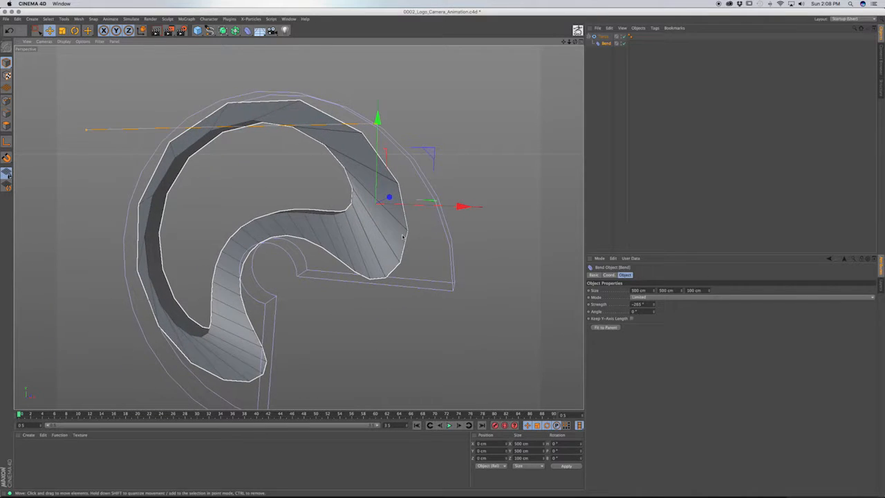
click(655, 306)
click(655, 306)
click(654, 306)
click(654, 306)
click(655, 305)
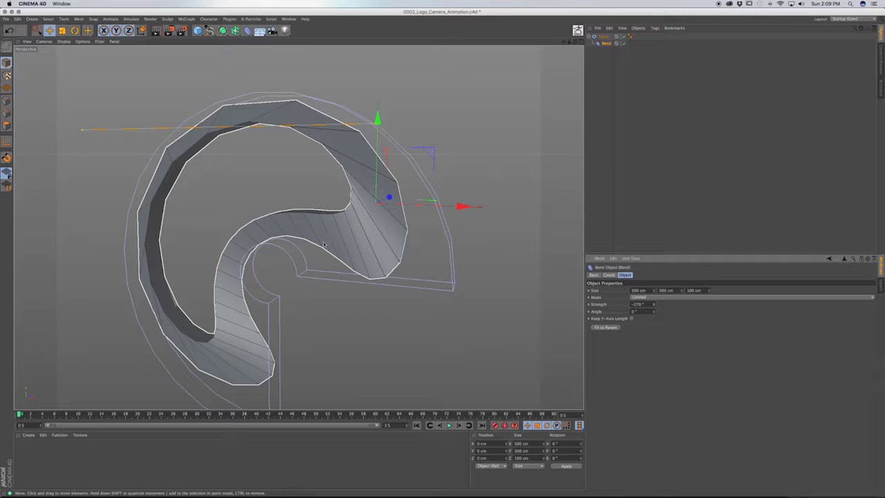
alt+drag(325, 246, 389, 206)
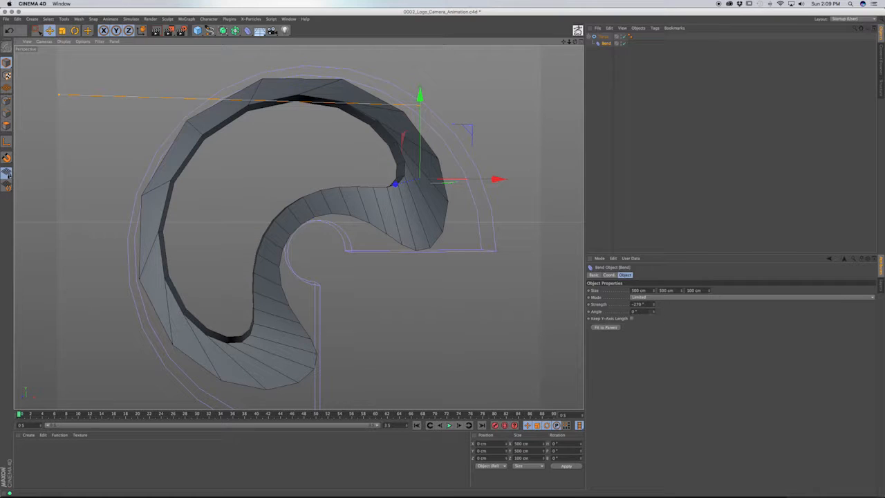
Set the torus's ring segments to 290 for a smooth bend.
click(603, 36)
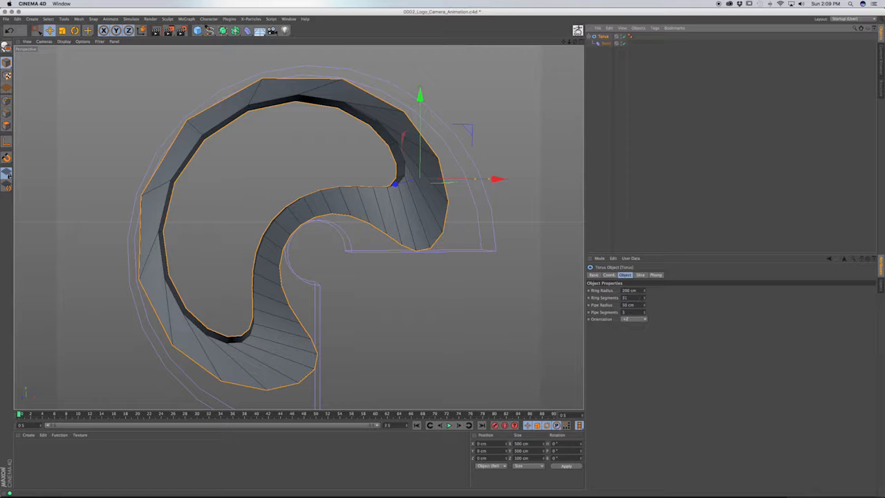
drag(645, 299, 645, 213)
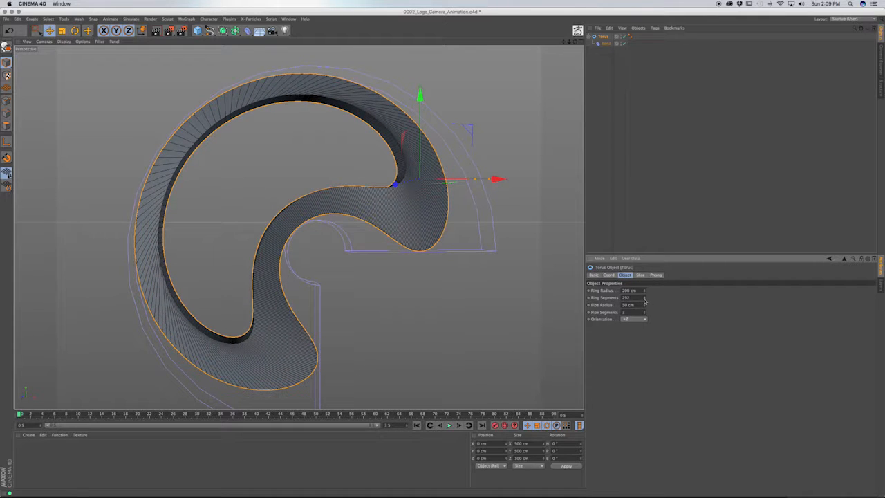
drag(644, 301, 642, 298)
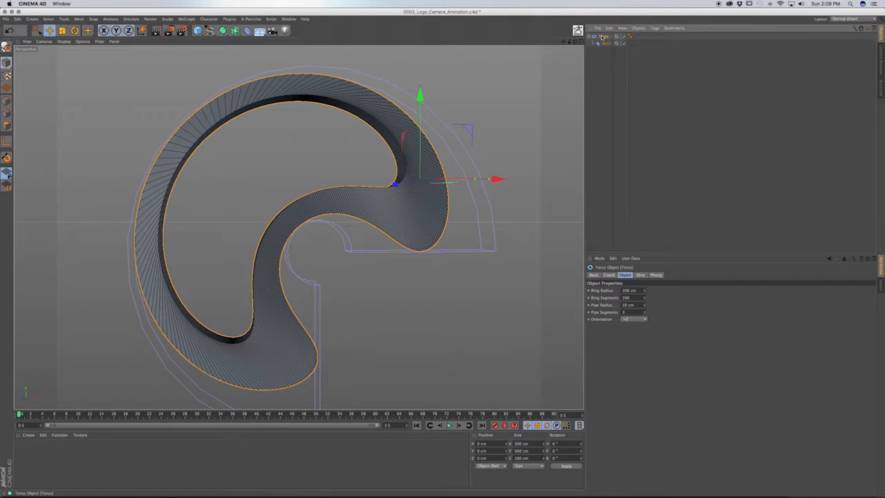
Convert the torus to an editable polygon object and expand it in the object hierarchy.
drag(403, 192, 383, 213)
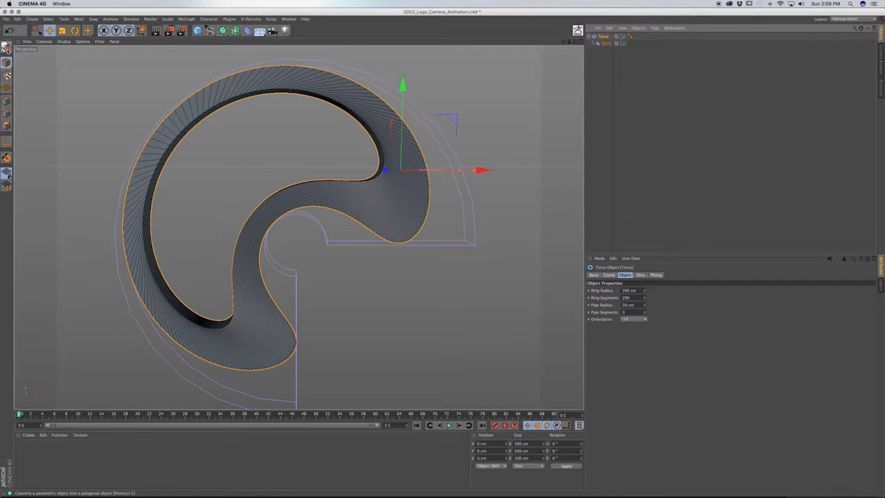
key(c)
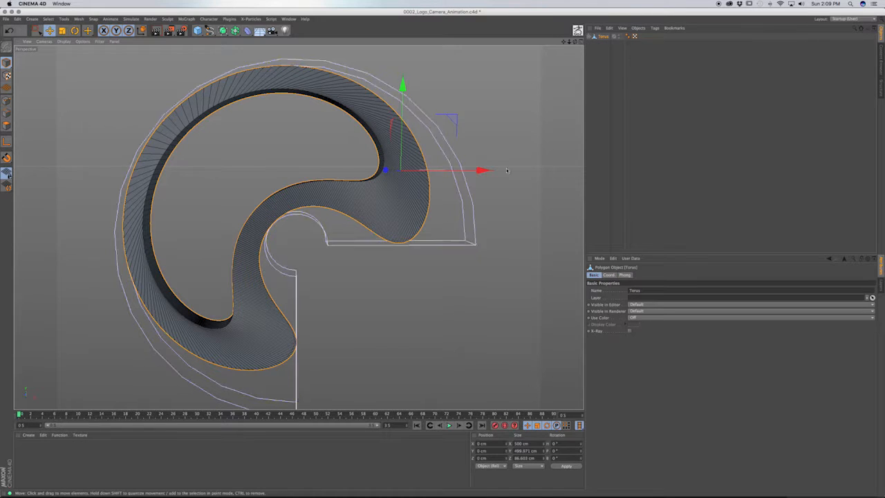
click(590, 36)
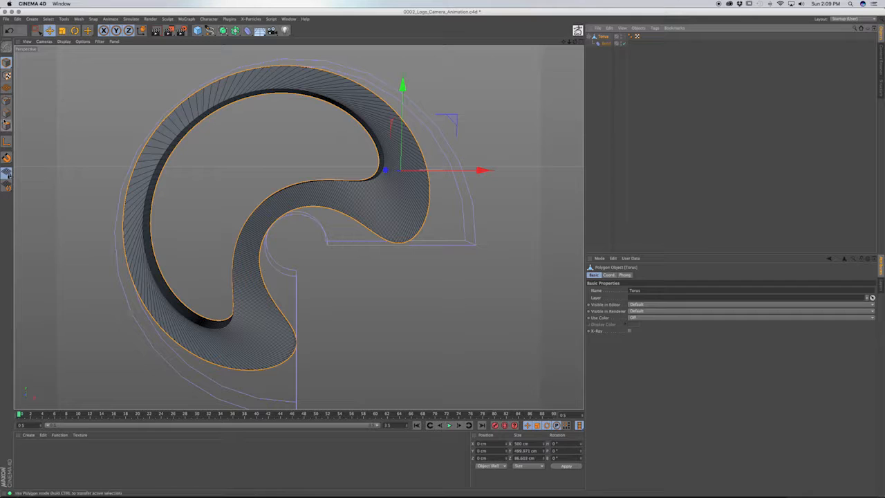
Select the front and back inner edge loops of the torus with Loop Selection in edge mode.
click(7, 114)
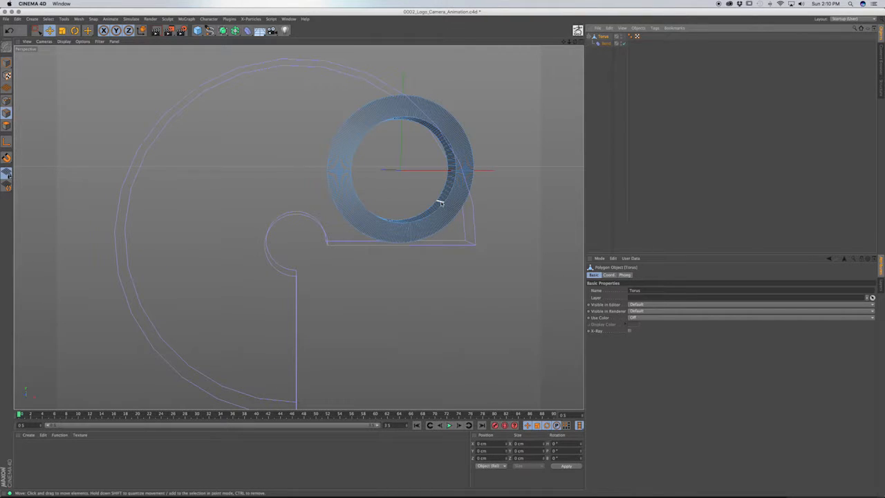
key(u)
key(l)
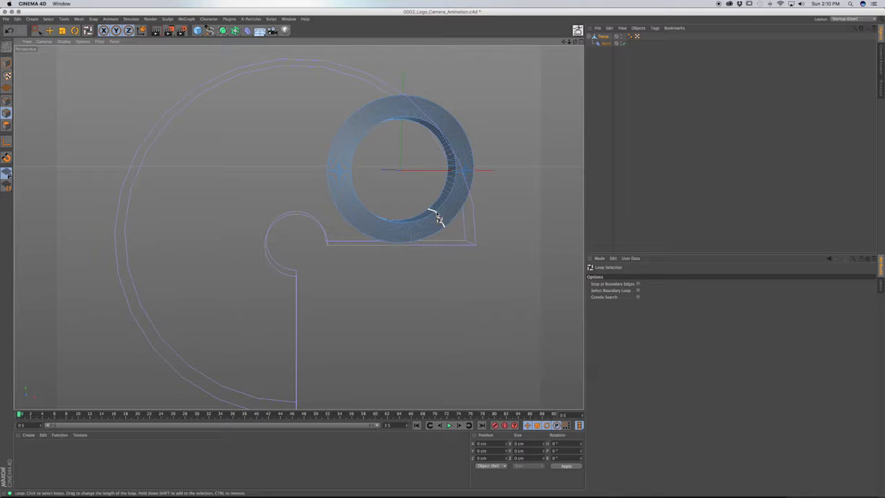
scroll(440, 213, up, 10)
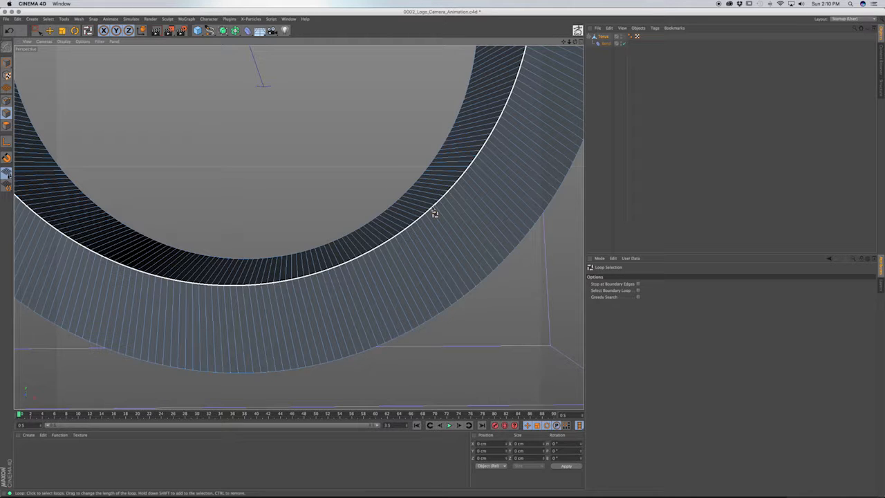
click(434, 213)
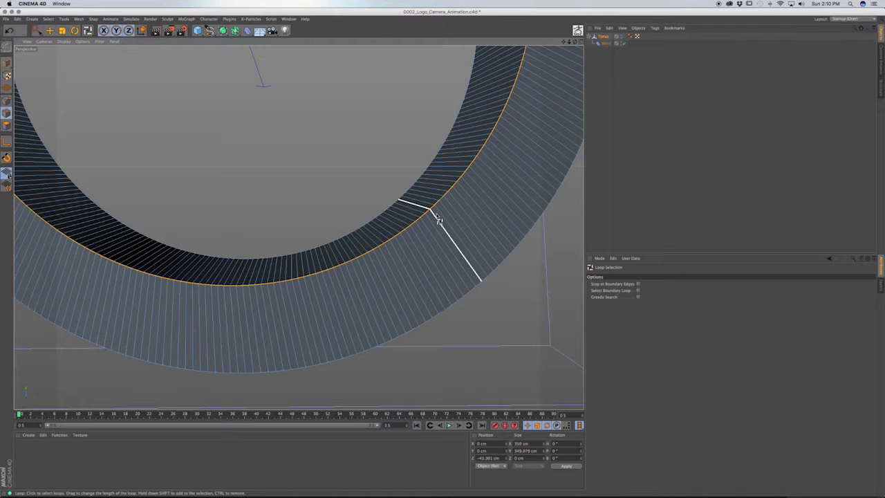
click(395, 210)
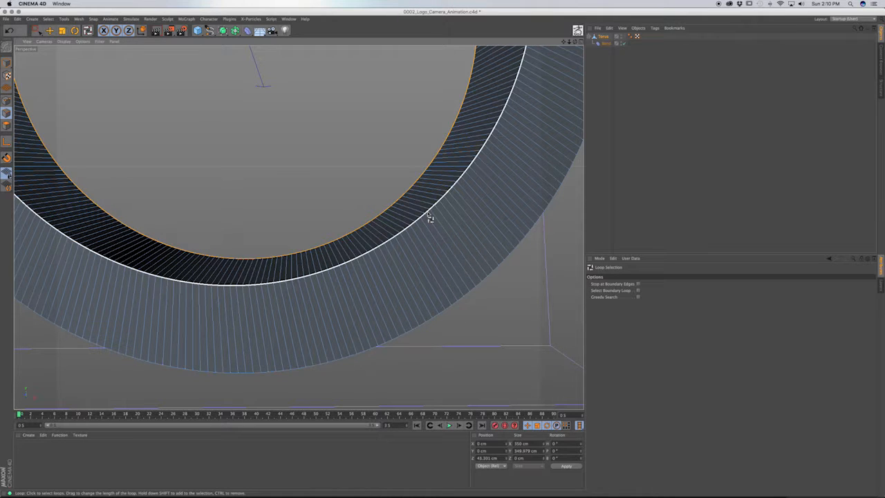
shift+click(429, 216)
mouse_move(422, 220)
alt+mouse_down()
mouse_move(428, 228)
mouse_move(367, 242)
mouse_move(361, 258)
mouse_move(449, 235)
mouse_move(431, 231)
alt+mouse_up()
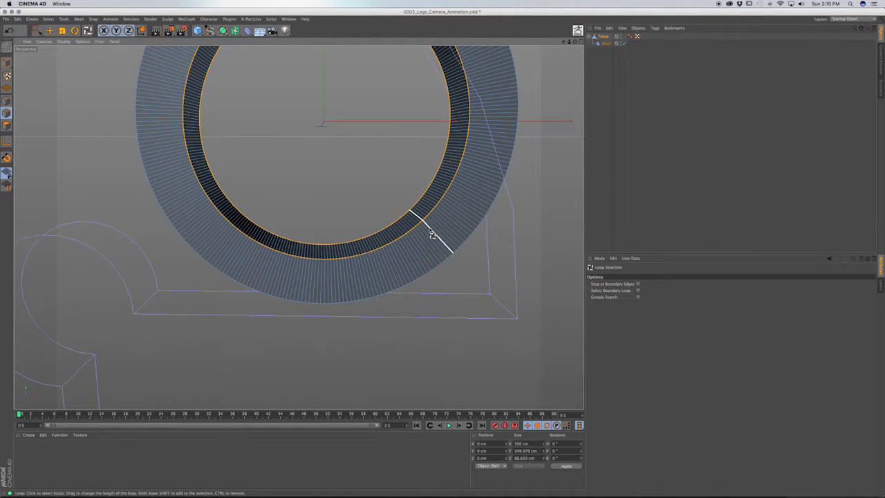
Activate the Bevel tool for the selected inner edge loops and set its subdivision to 1.
key(m)
key(s)
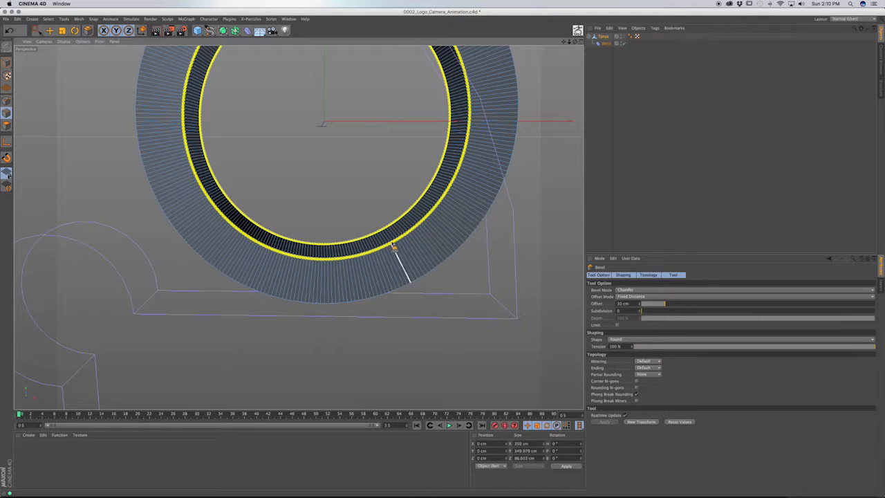
scroll(417, 231, up, 8)
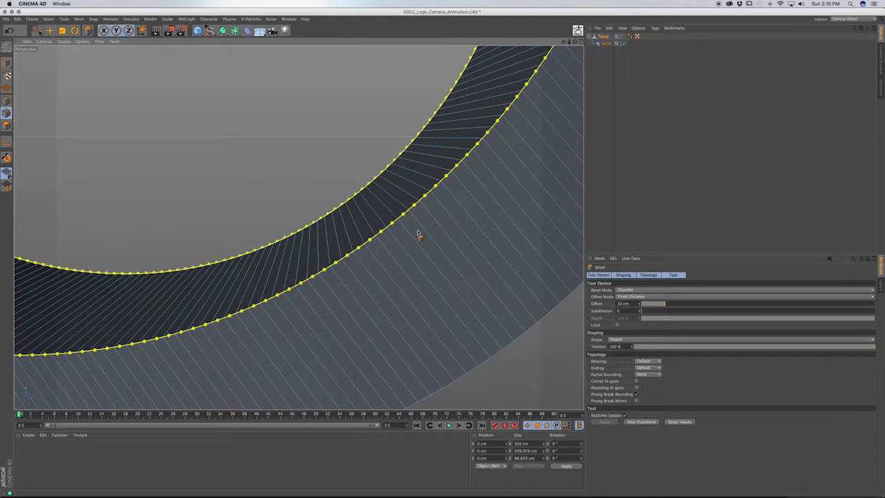
click(640, 310)
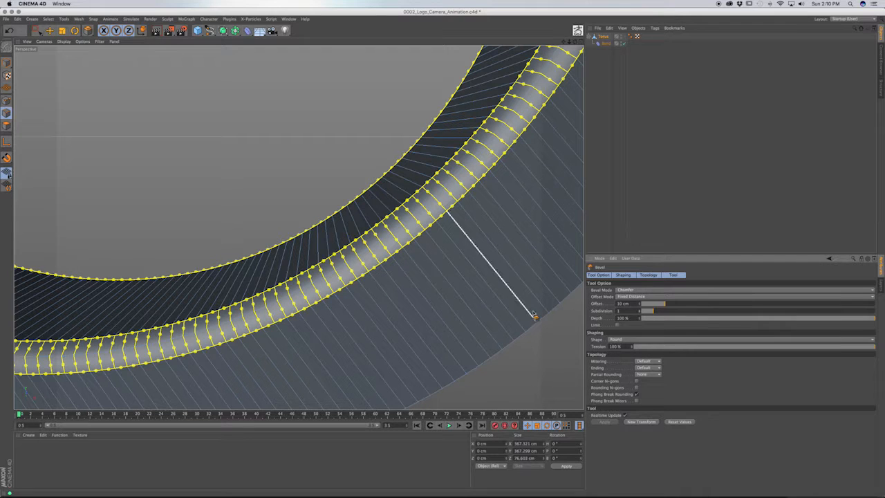
drag(523, 332, 532, 332)
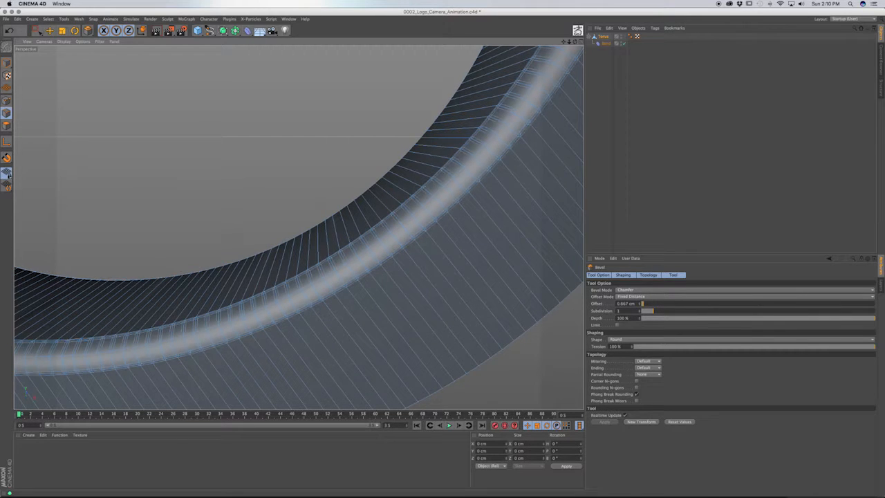
drag(456, 249, 455, 249)
key(super+z)
key(super+z)
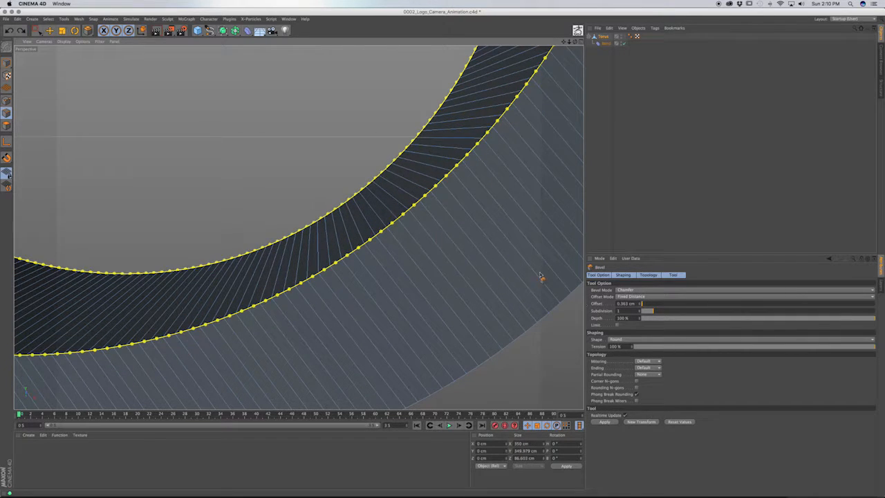
Bevel the torus's two selected inner edge loops with an offset of about 12.6 cm.
drag(448, 259, 592, 263)
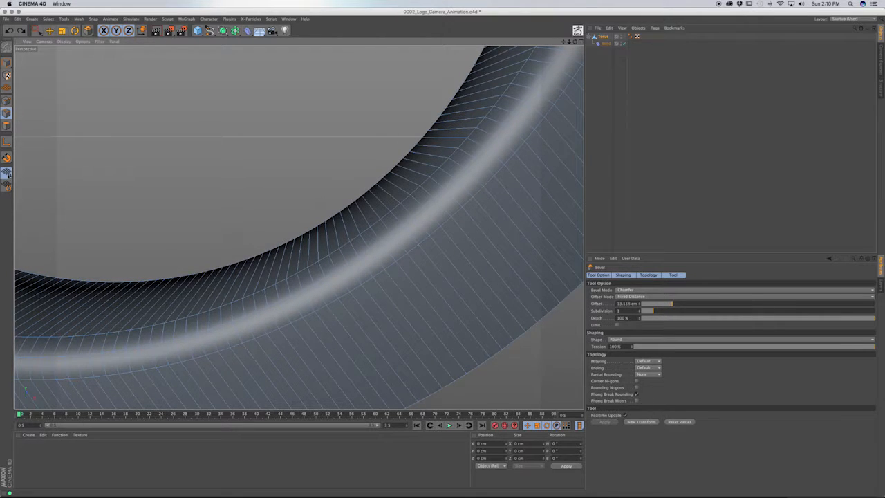
scroll(359, 275, down, 10)
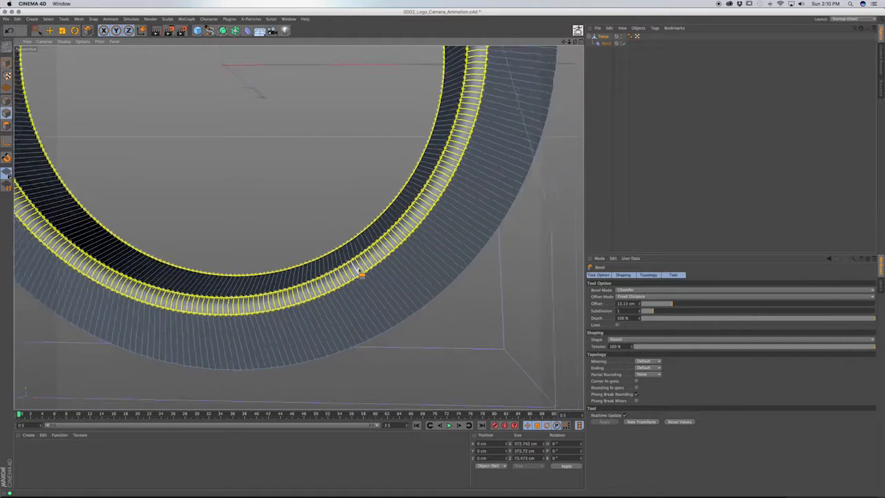
scroll(360, 273, down, 2)
mouse_move(374, 275)
mouse_down()
mouse_move(389, 271)
mouse_move(386, 263)
mouse_move(372, 272)
mouse_up()
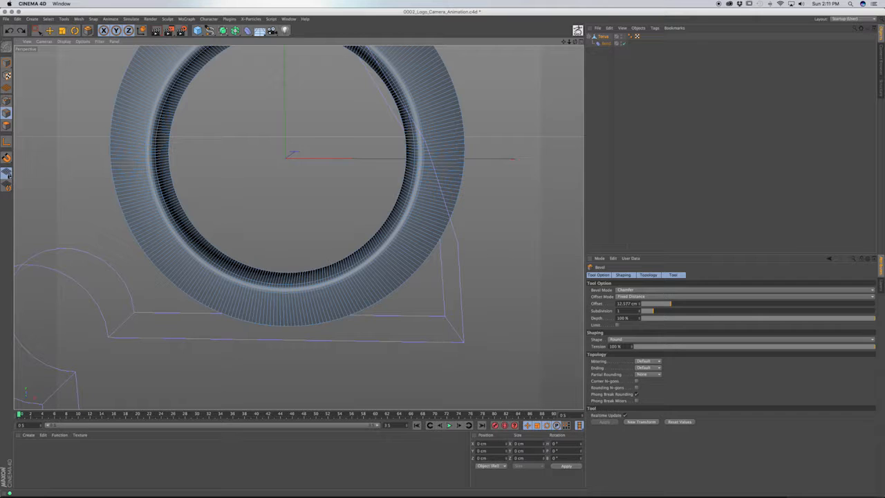
drag(377, 262, 405, 256)
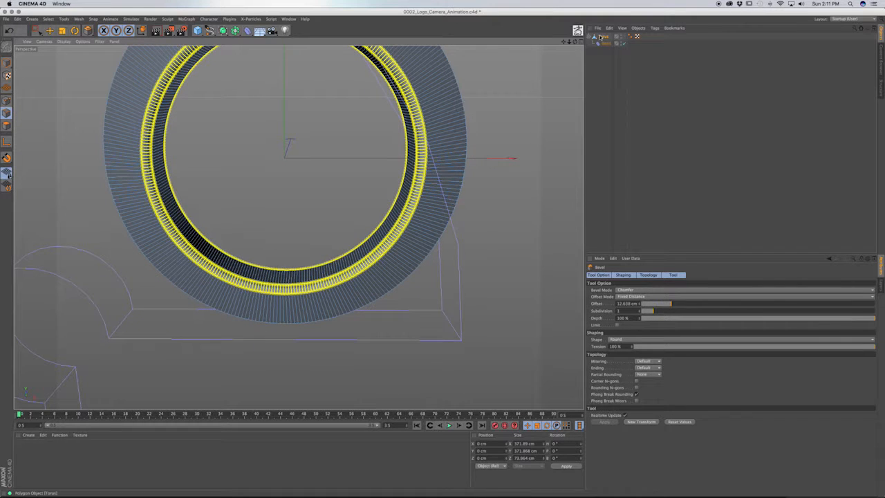
Return to model mode and check the bevelled inner edges on the bent torus.
click(6, 62)
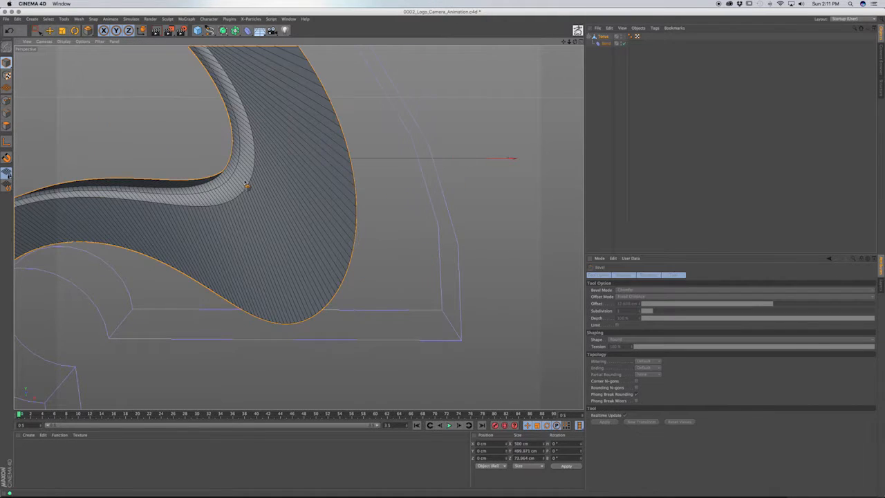
scroll(228, 225, down, 5)
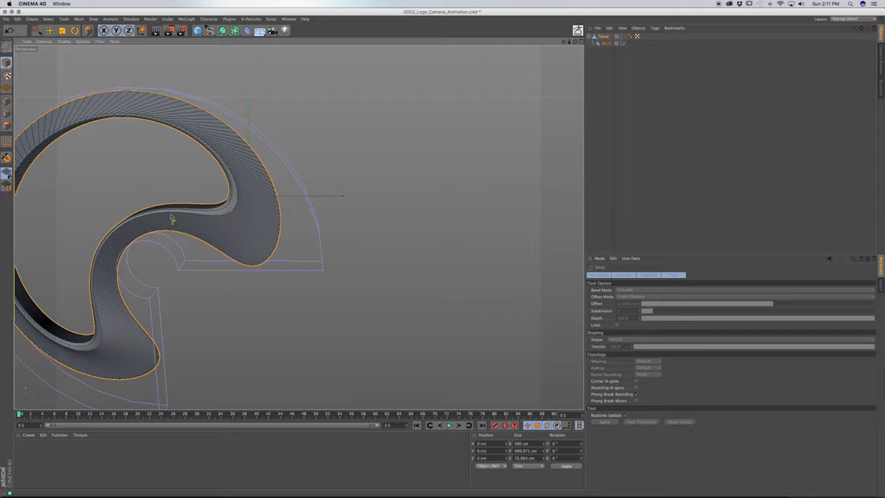
scroll(232, 213, up, 5)
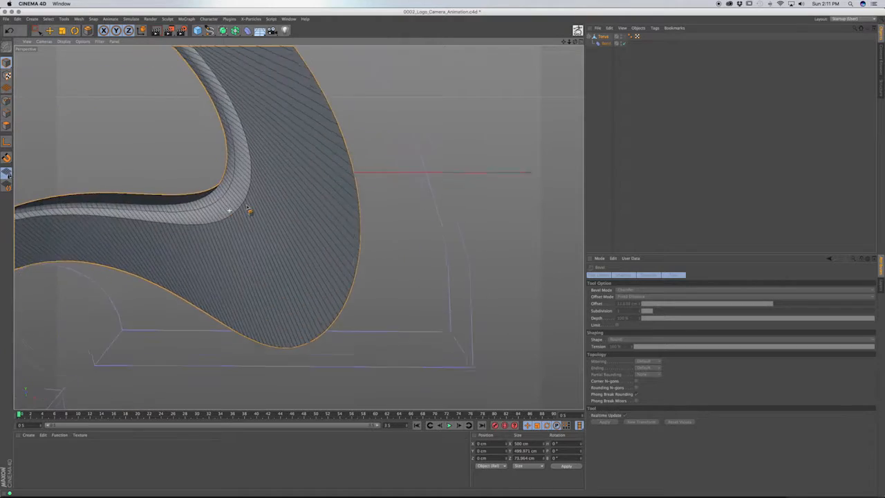
alt+drag(229, 210, 301, 204)
scroll(357, 216, down, 5)
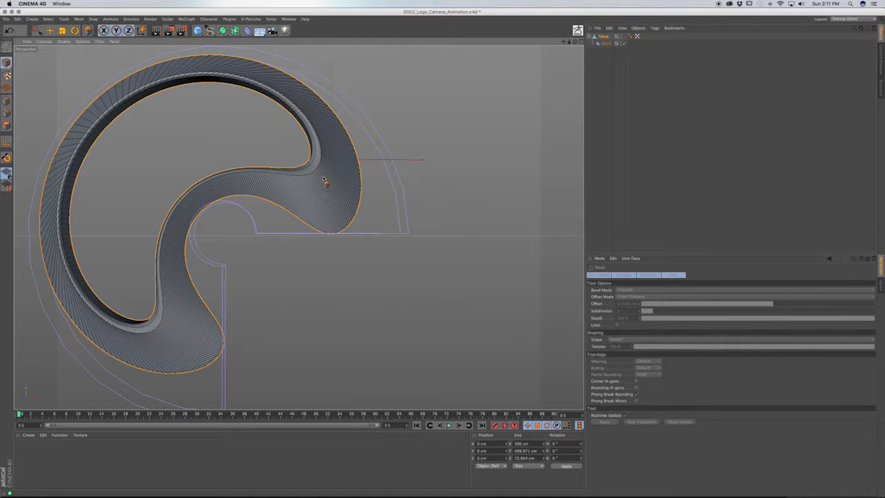
Rotate the curled torus in the view plane to a bank of about -12.9°.
key(e)
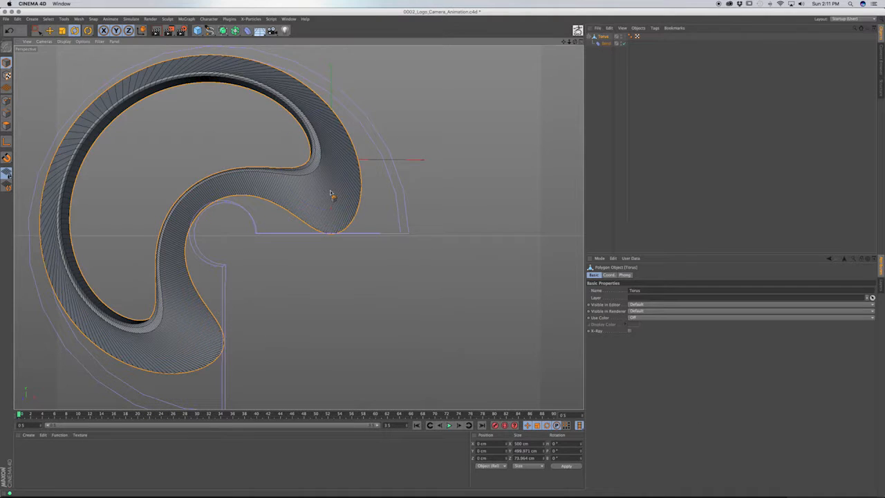
key(r)
drag(379, 144, 374, 131)
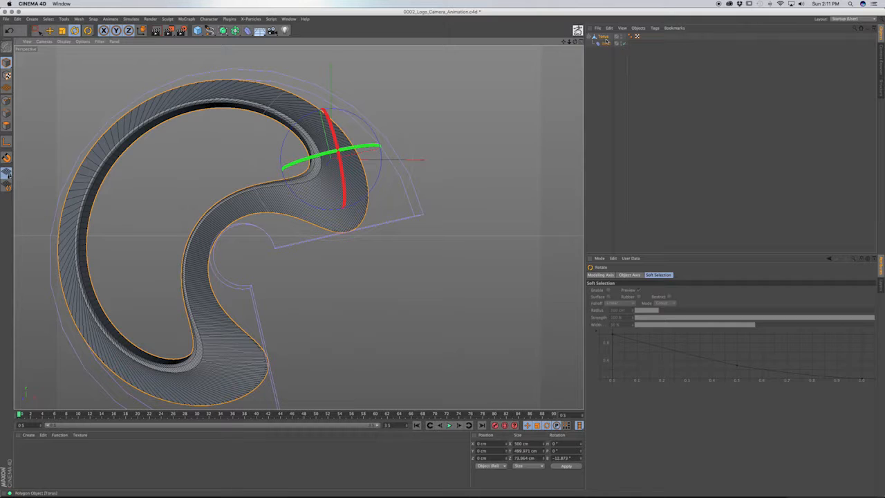
click(601, 37)
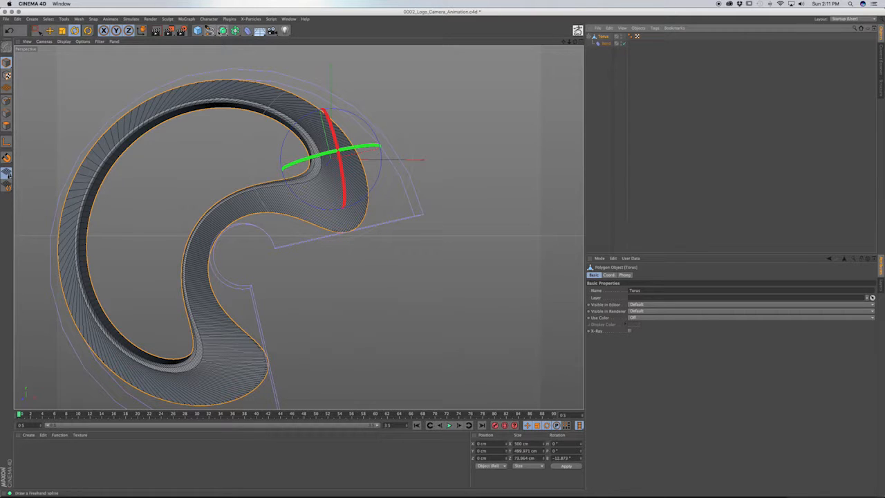
Add a MoText object with the text "Cresent Software".
click(186, 18)
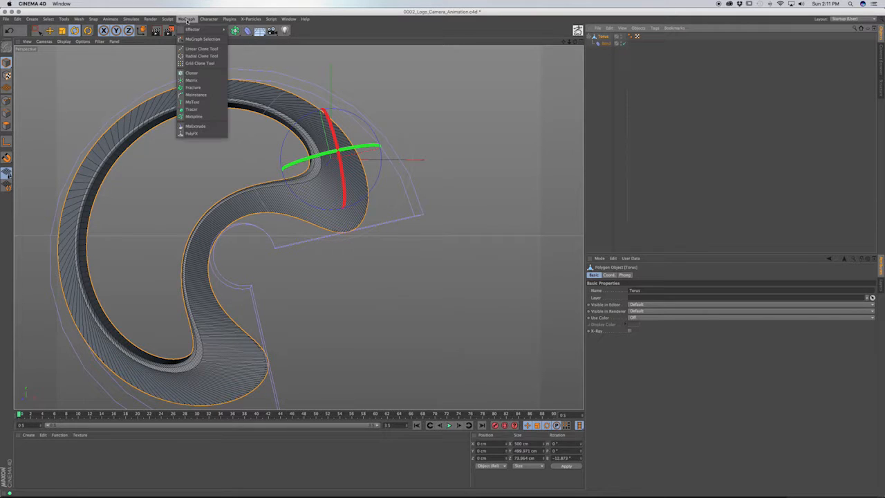
click(193, 102)
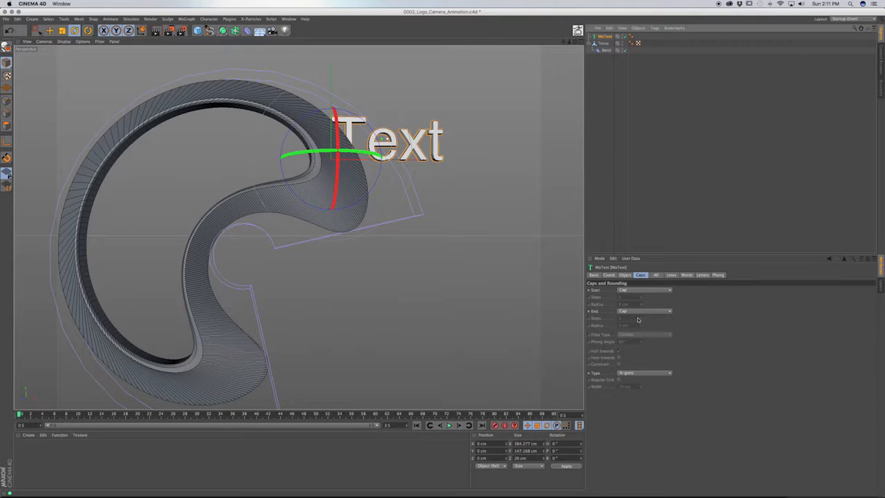
click(625, 275)
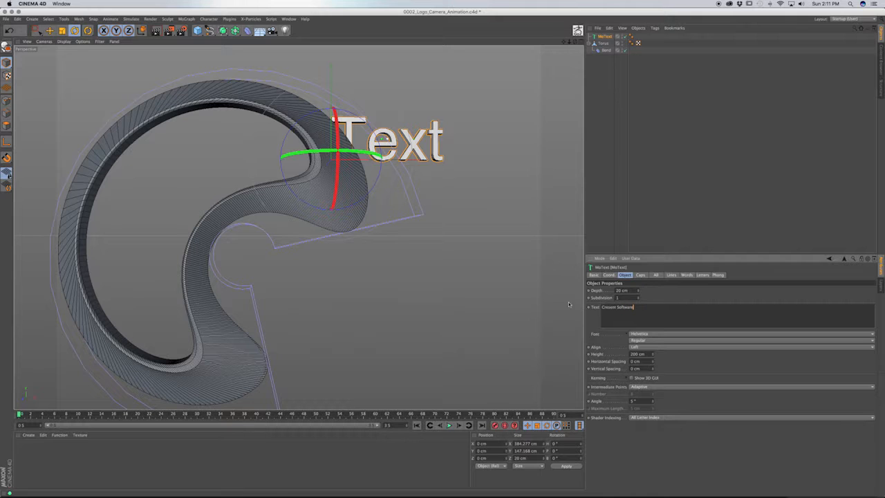
click(569, 304)
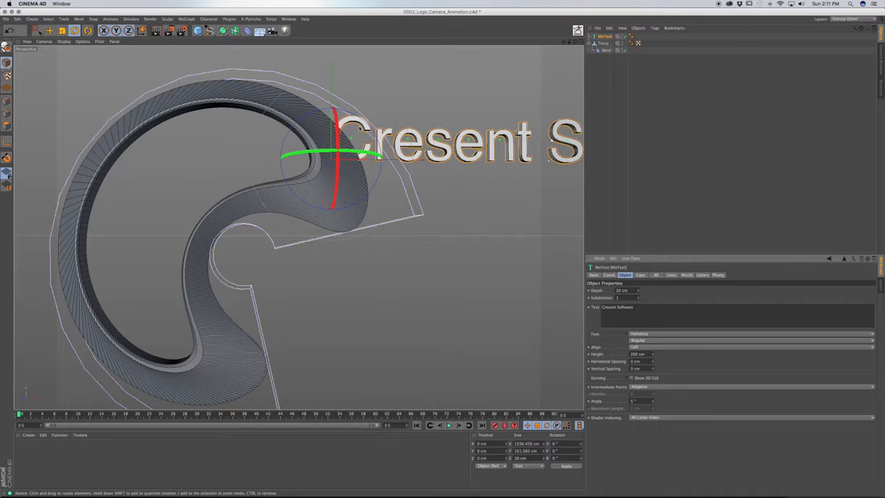
Move the text below the crescent's upper tip and scale it uniformly to about 1014 cm wide.
key(e)
drag(337, 75, 337, 228)
drag(409, 313, 334, 312)
key(t)
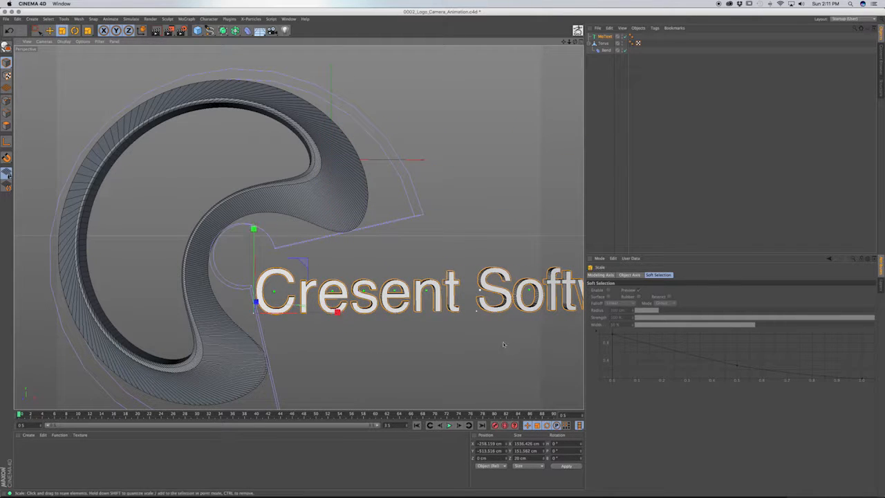
drag(535, 333, 411, 330)
Position the text inside the crescent's opening at about X -215.5 cm, Y -434.6 cm.
key(e)
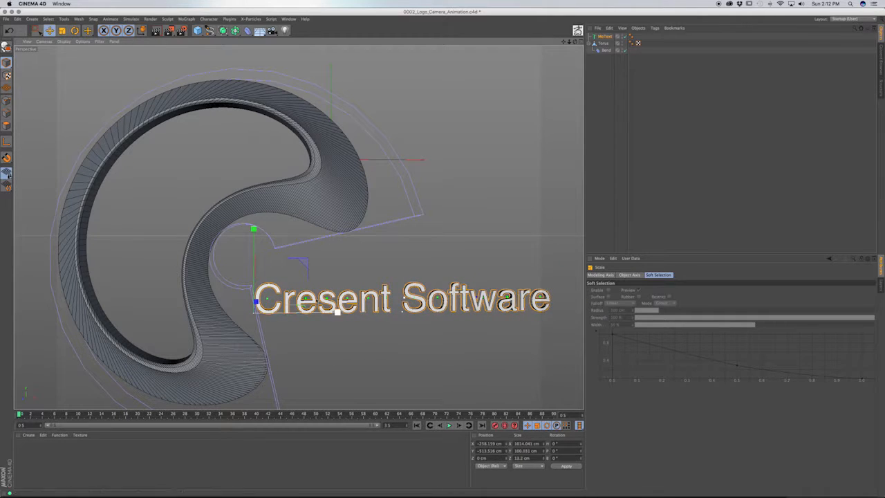
drag(253, 230, 253, 204)
drag(334, 285, 346, 285)
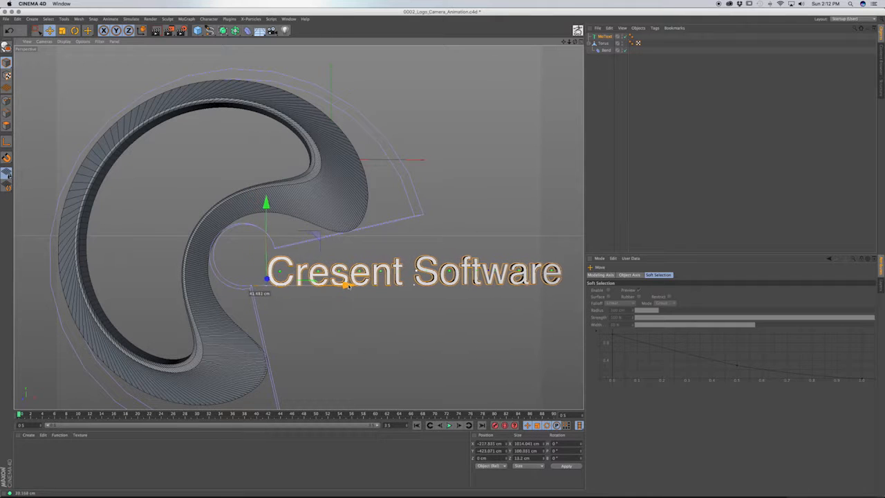
drag(267, 204, 267, 208)
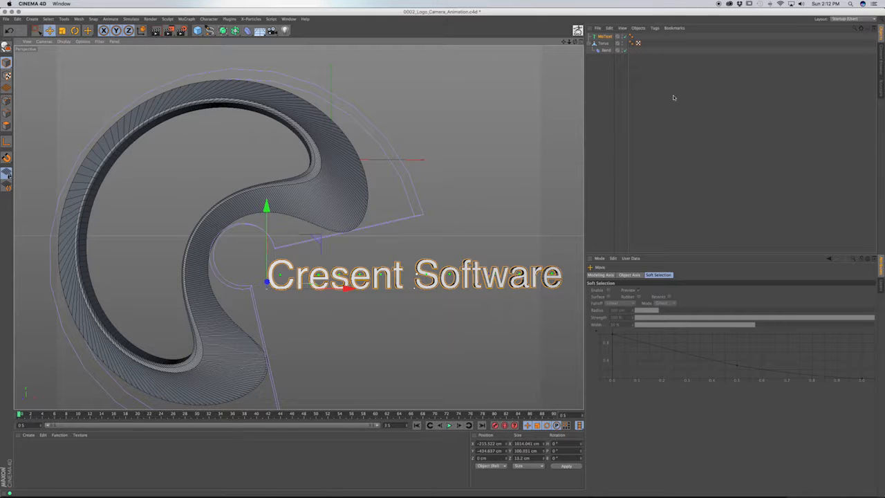
Set both the start and end caps of the MoText to Fillet Cap.
click(603, 36)
click(642, 275)
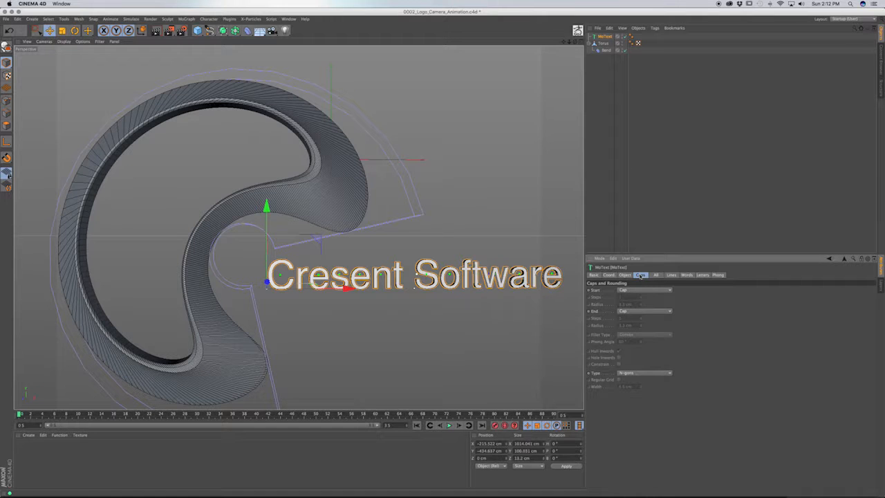
click(637, 289)
click(640, 319)
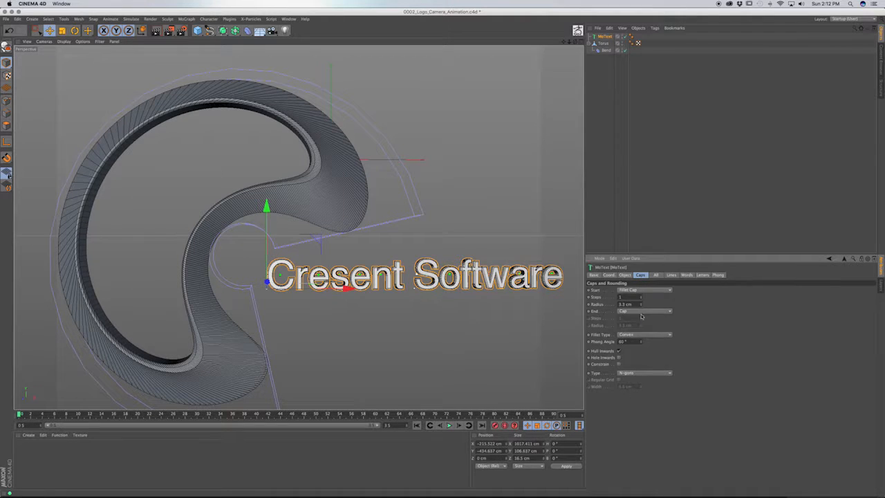
click(641, 310)
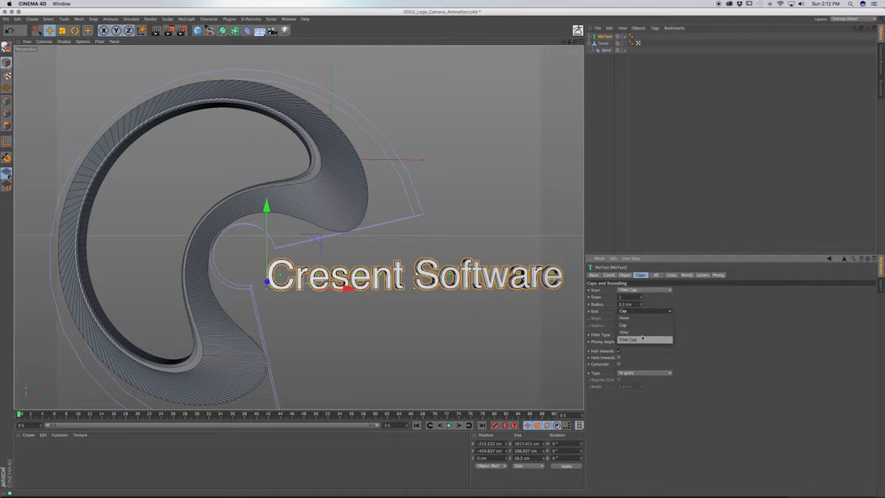
click(642, 339)
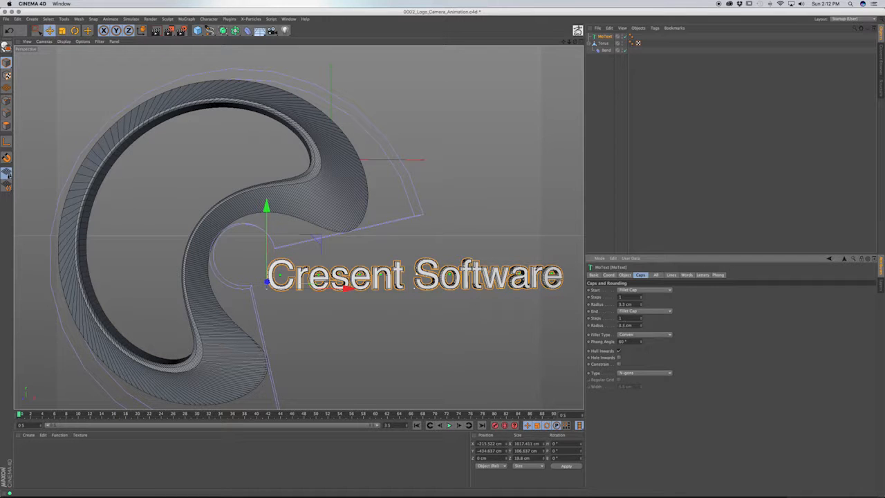
Set the radius of the text's end fillet cap to 2.3 cm.
scroll(491, 280, up, 6)
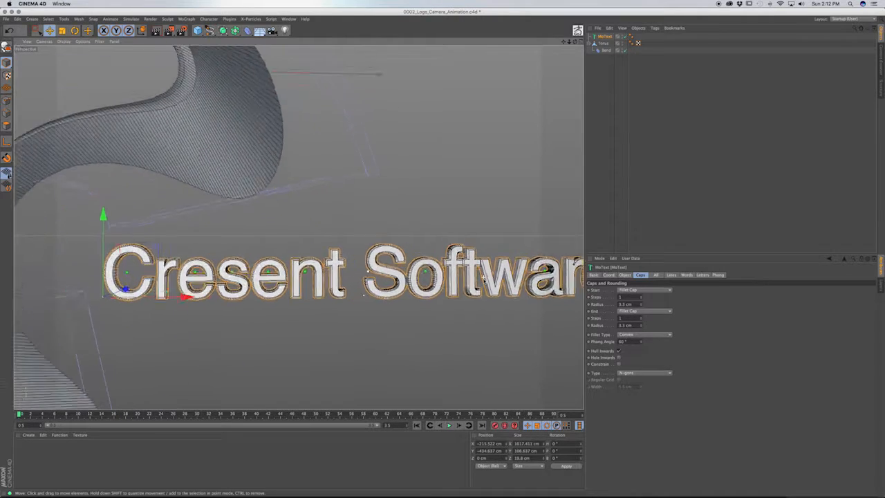
scroll(483, 279, up, 4)
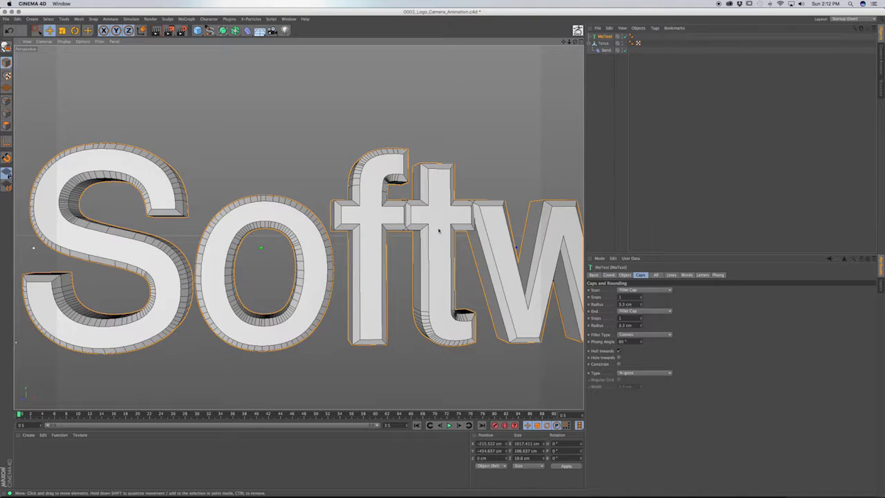
click(641, 324)
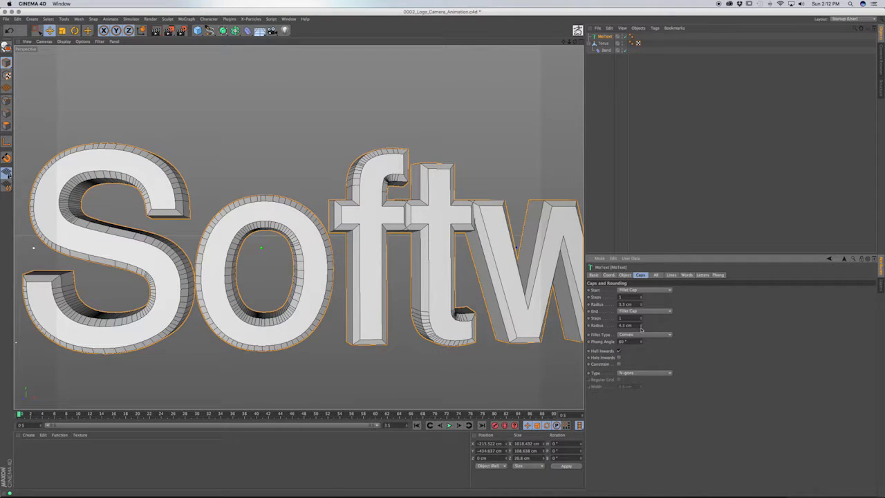
click(642, 327)
click(641, 327)
click(641, 327)
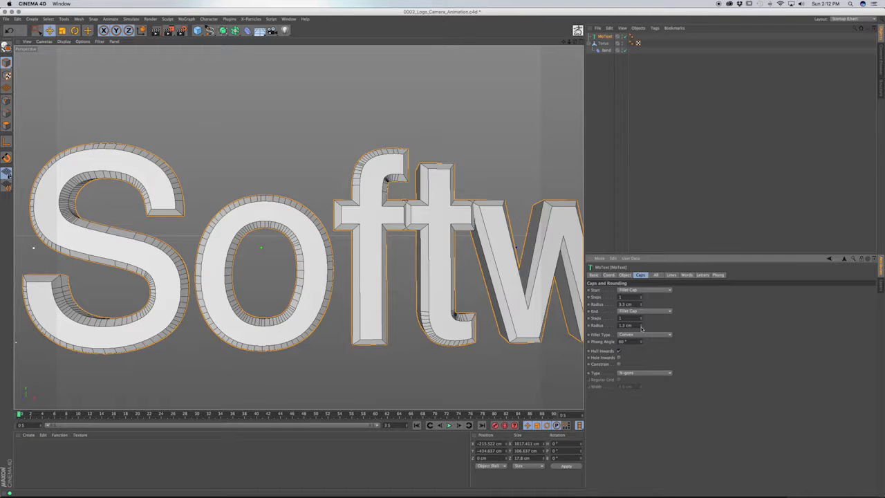
click(641, 324)
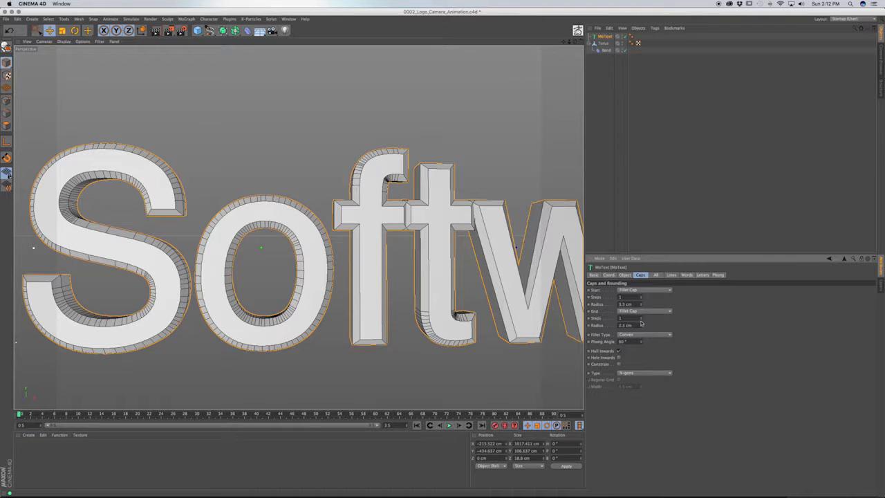
Set the fillet steps to 5 for both the end and start caps of the text.
click(641, 316)
click(642, 296)
click(642, 296)
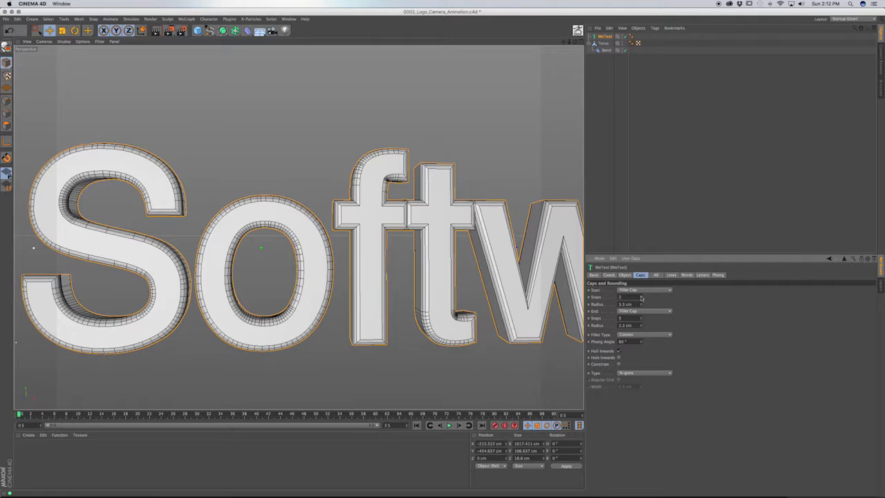
click(642, 296)
click(642, 296)
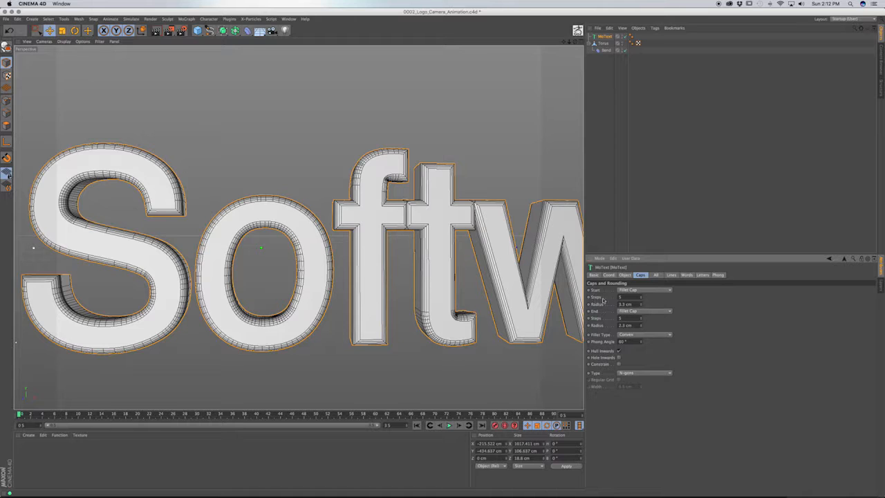
Set the MoText's start and end fillet cap radii to 1.3 cm each.
click(641, 327)
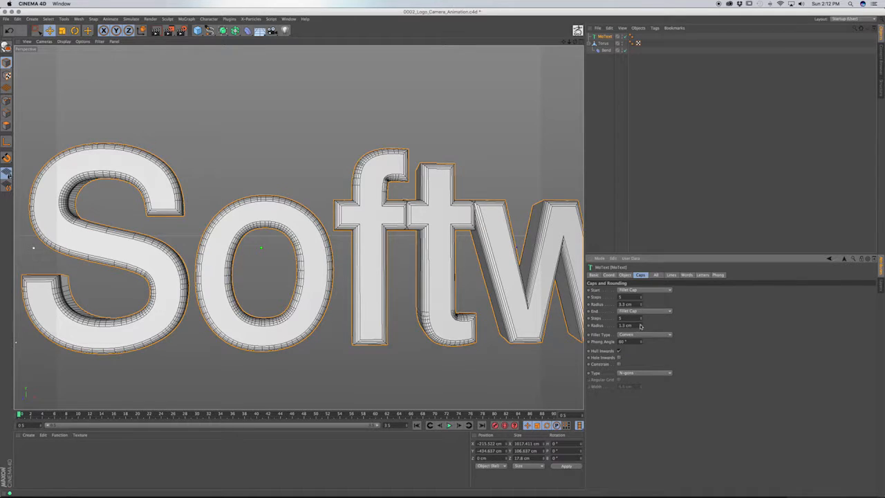
click(641, 306)
click(642, 307)
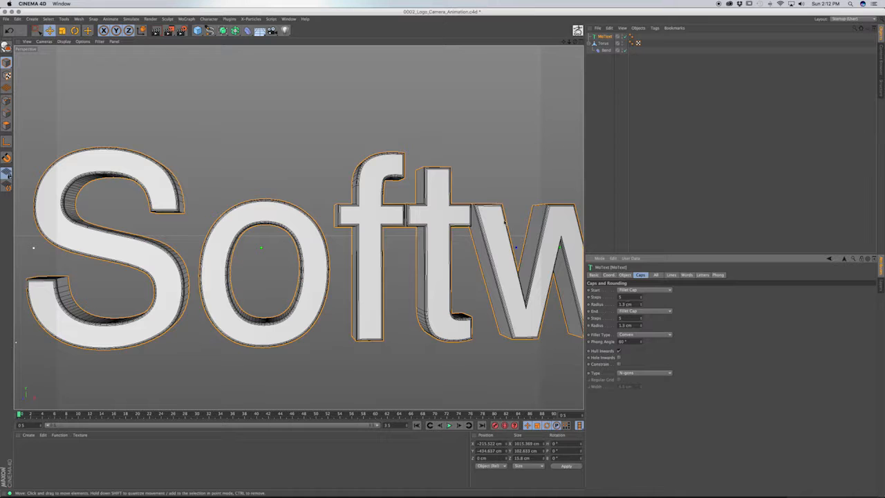
alt+drag(442, 222, 421, 225)
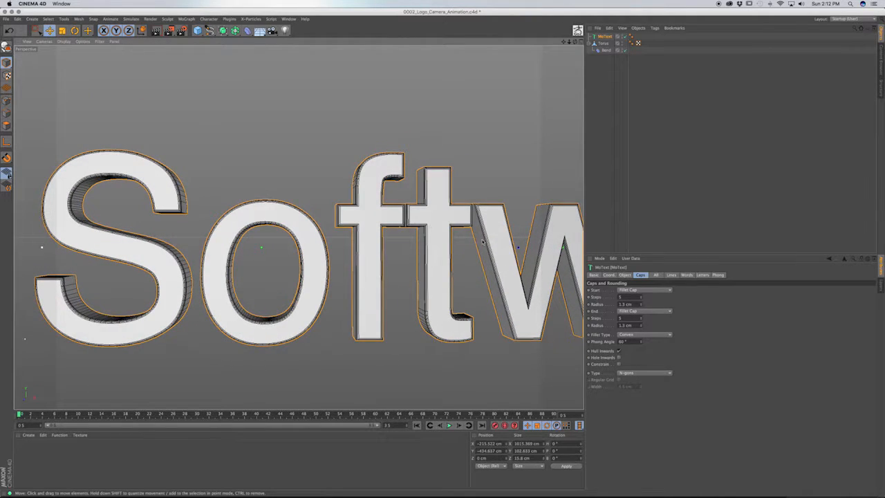
scroll(484, 243, down, 5)
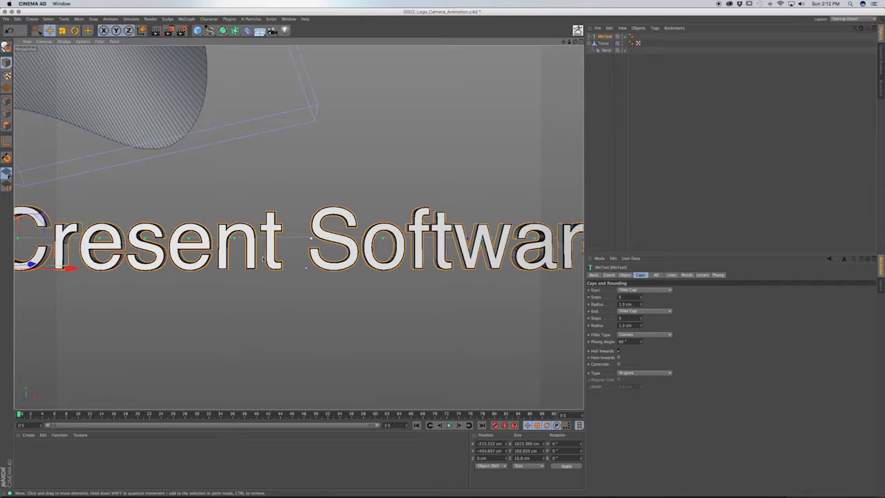
scroll(263, 259, down, 2)
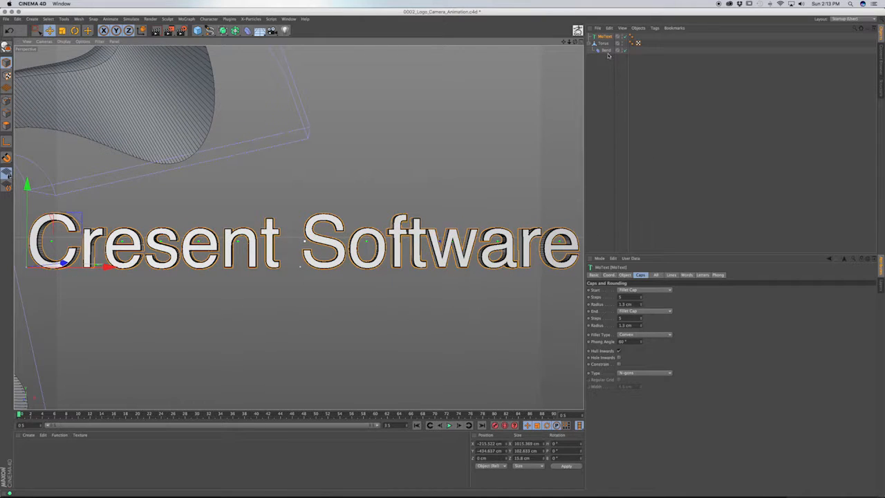
Increase the horizontal spacing of the MoText lettering to 2 cm.
click(625, 274)
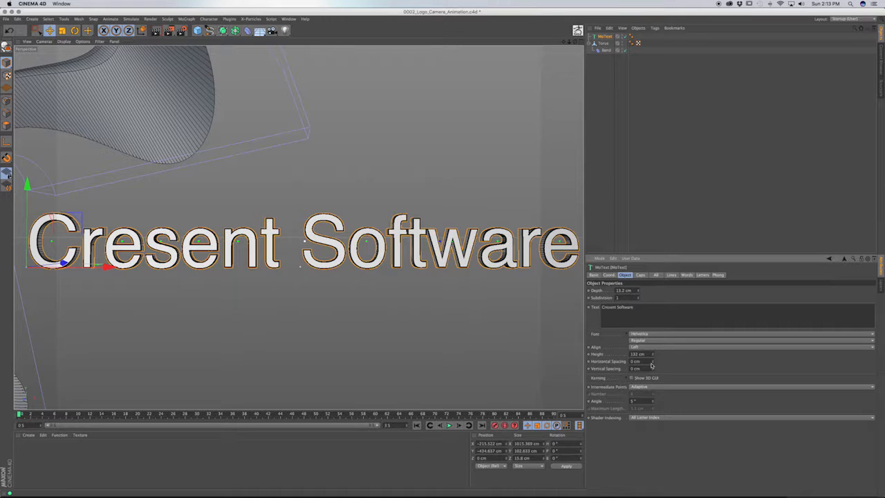
click(653, 361)
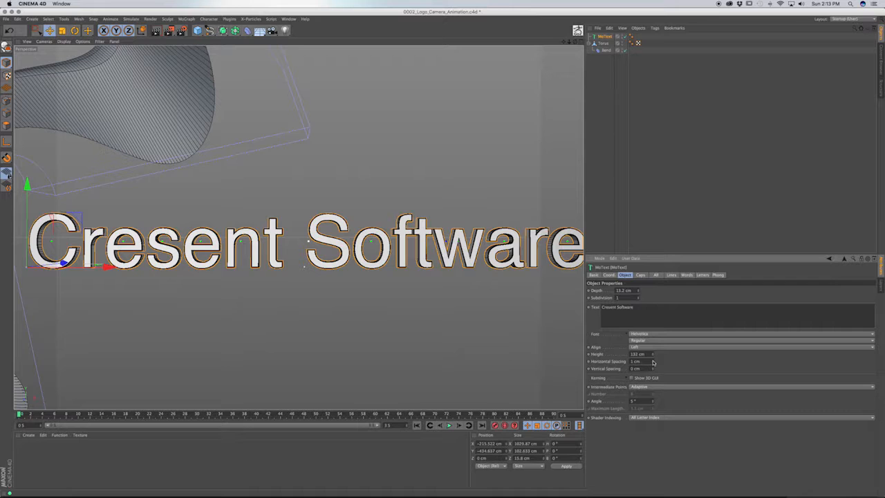
click(653, 361)
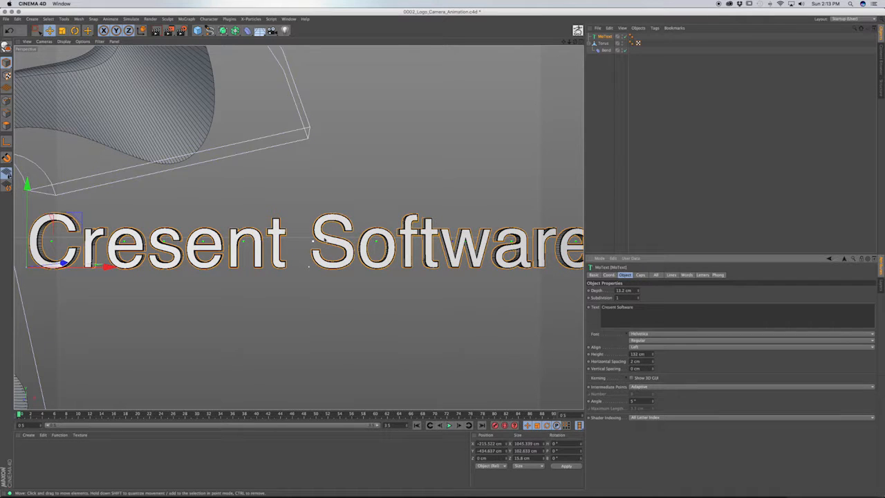
Move the lettering slightly closer to the crescent, to about X -225.4 cm.
alt+drag(326, 256, 288, 253)
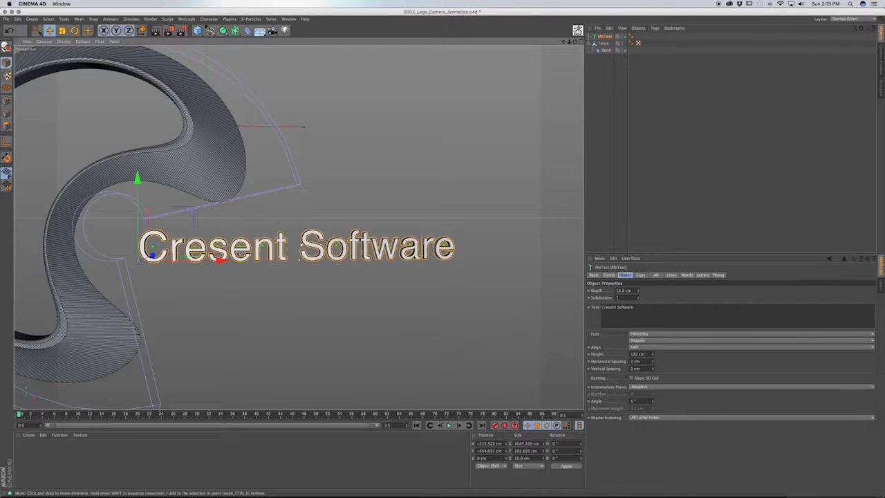
drag(233, 260, 229, 261)
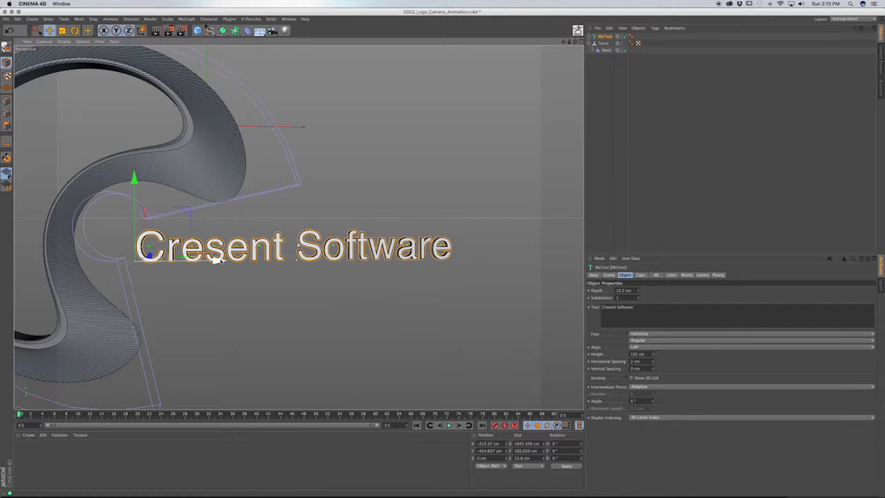
alt+drag(298, 253, 321, 173)
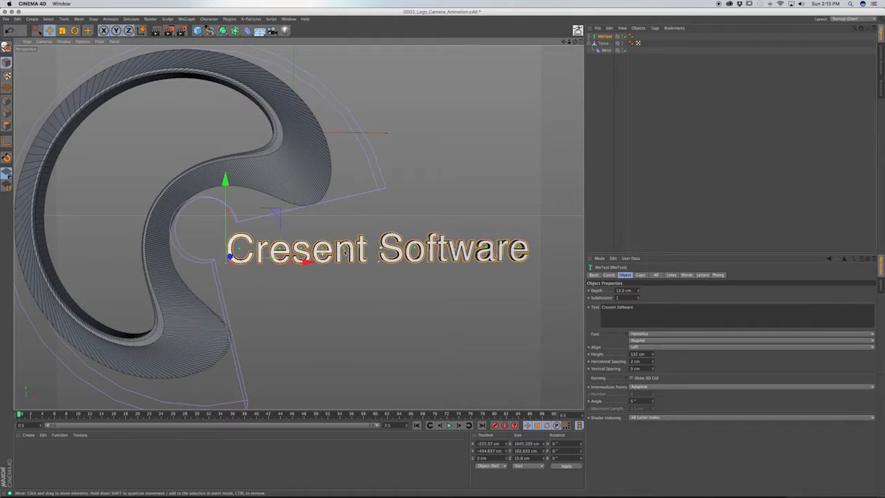
Add a Plane primitive and set its orientation to +Z so it stands upright as a backdrop.
click(198, 31)
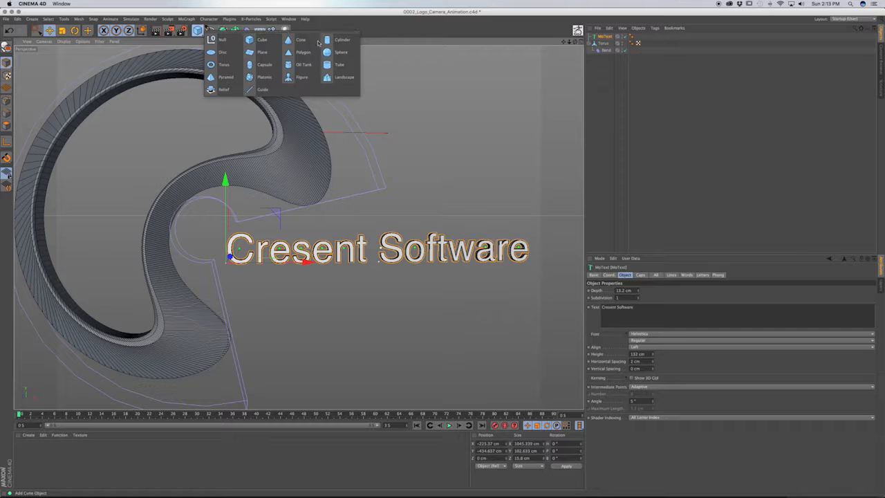
click(262, 52)
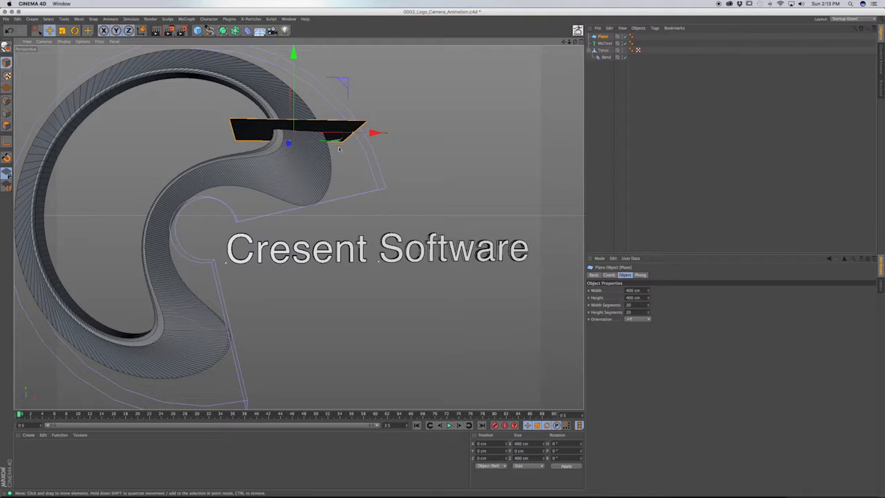
click(630, 320)
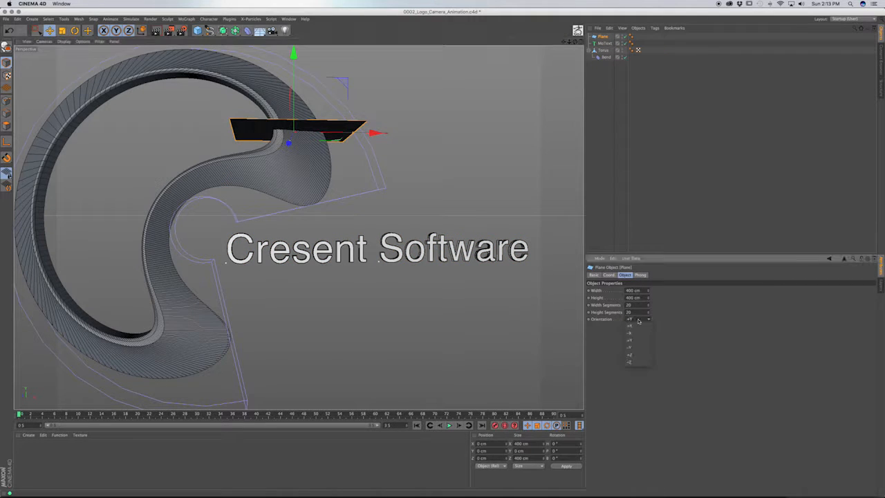
click(641, 355)
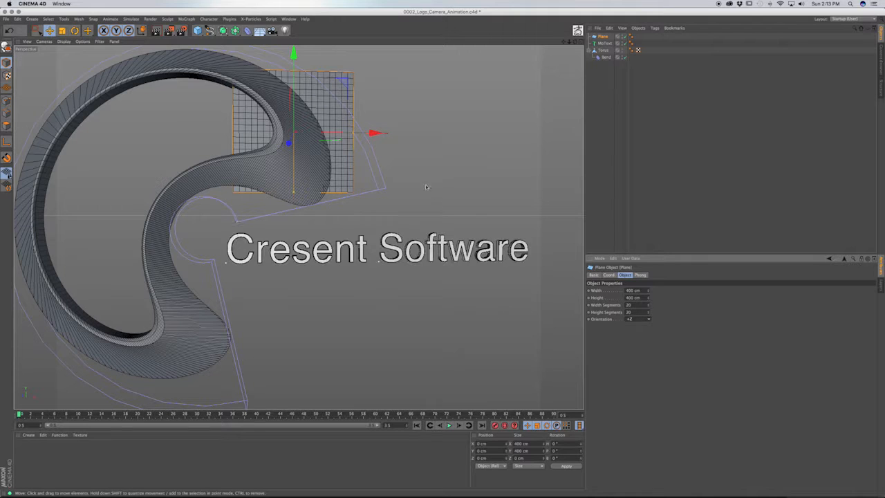
Scale the plane uniformly to about 8098 cm square so it fills the area around the logo.
key(t)
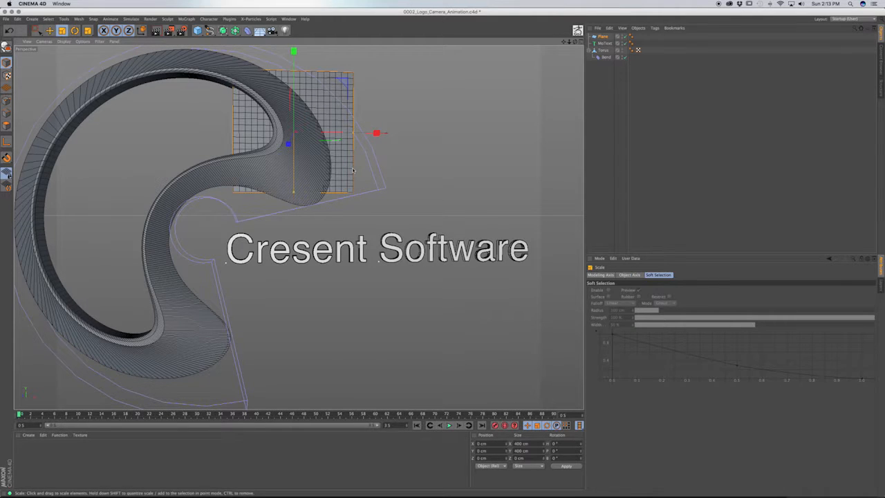
drag(352, 168, 595, 167)
scroll(181, 180, down, 8)
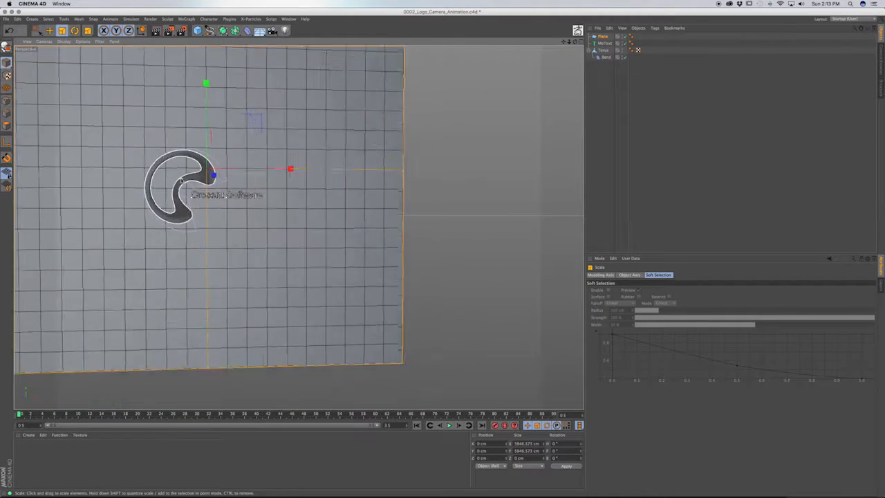
scroll(181, 180, down, 3)
drag(183, 223, 431, 268)
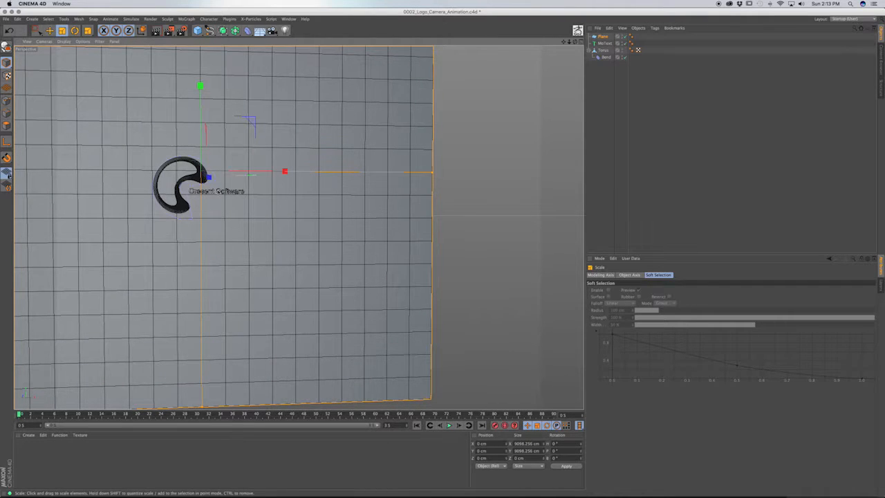
Move the plane back along Z to about 42 cm, at the rear face of the crescent.
alt+drag(222, 190, 124, 215)
scroll(205, 166, up, 10)
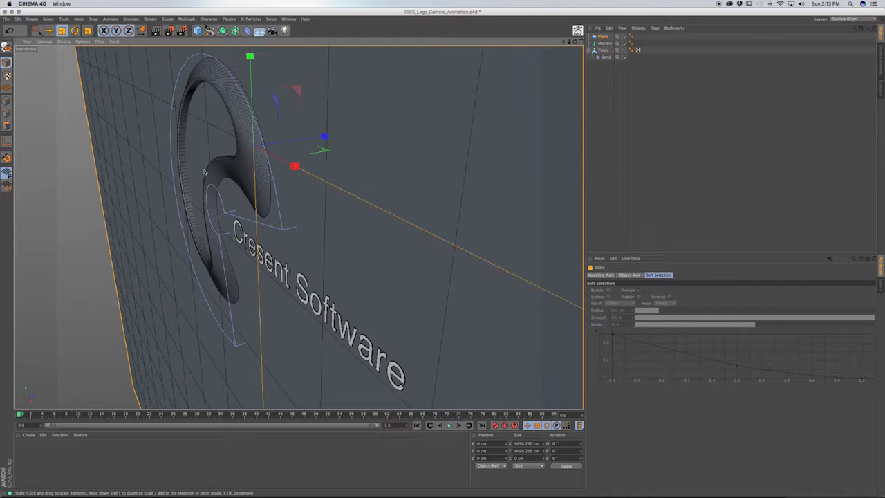
key(e)
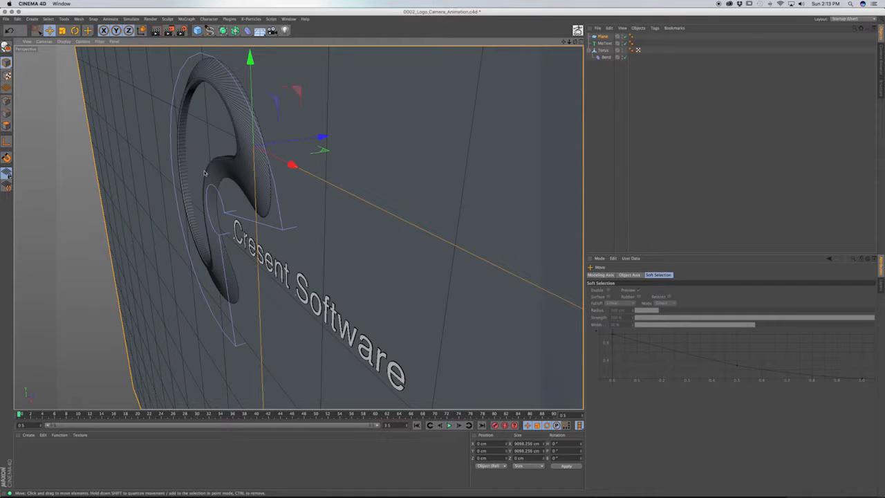
key(F2)
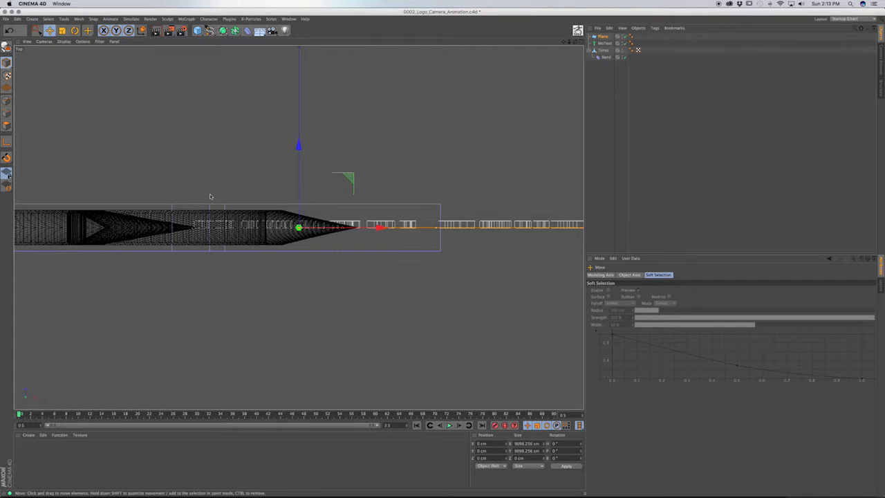
key(F3)
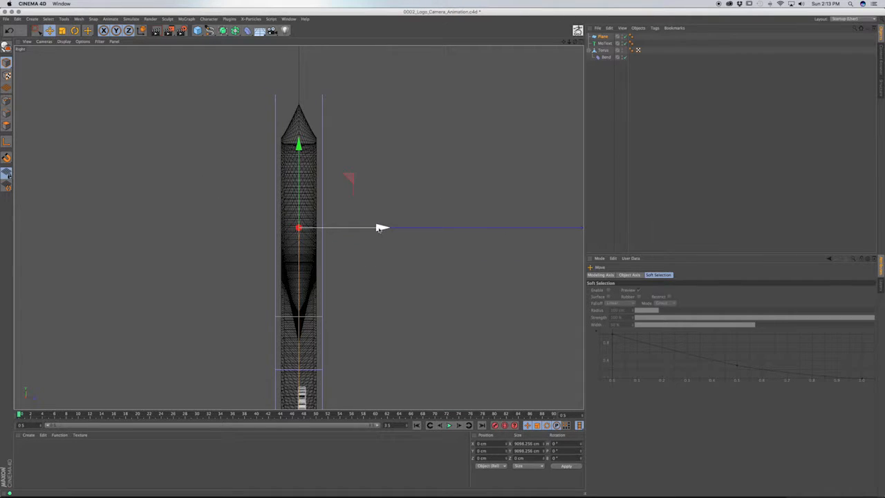
drag(382, 228, 401, 227)
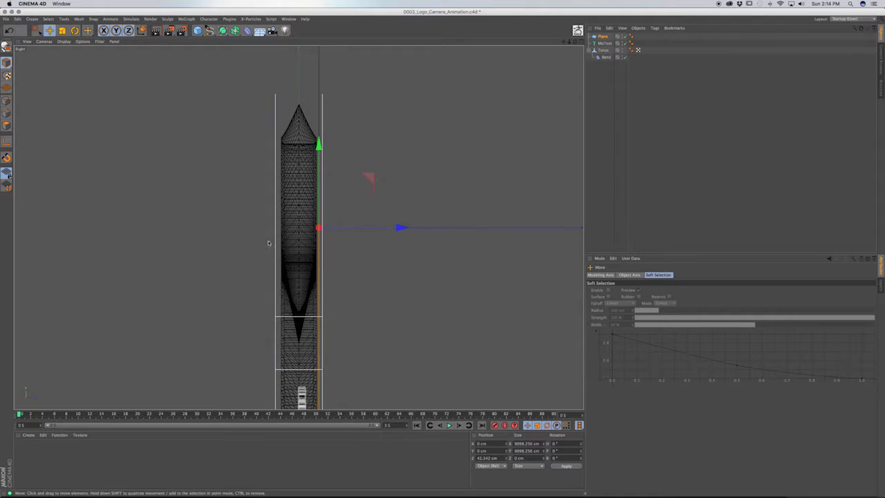
Move the MoText back along Z to about 29.9 cm so that it sits against the plane.
alt+middle_drag(299, 260, 310, 136)
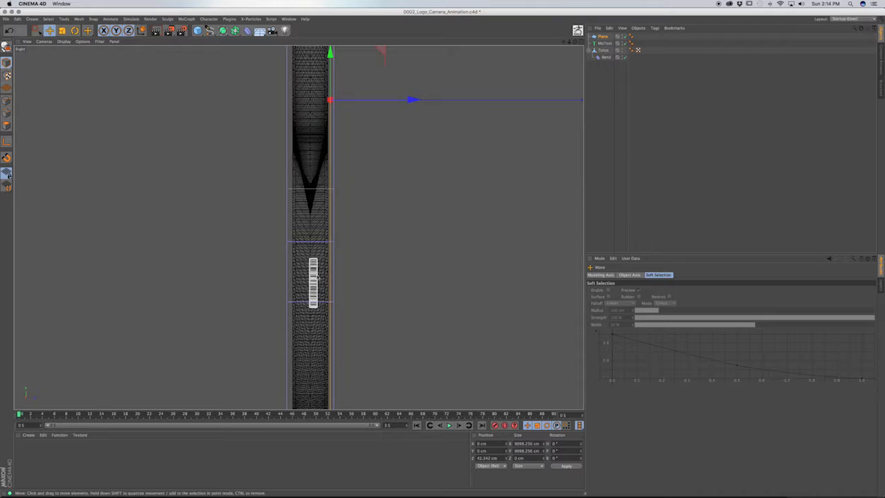
click(605, 43)
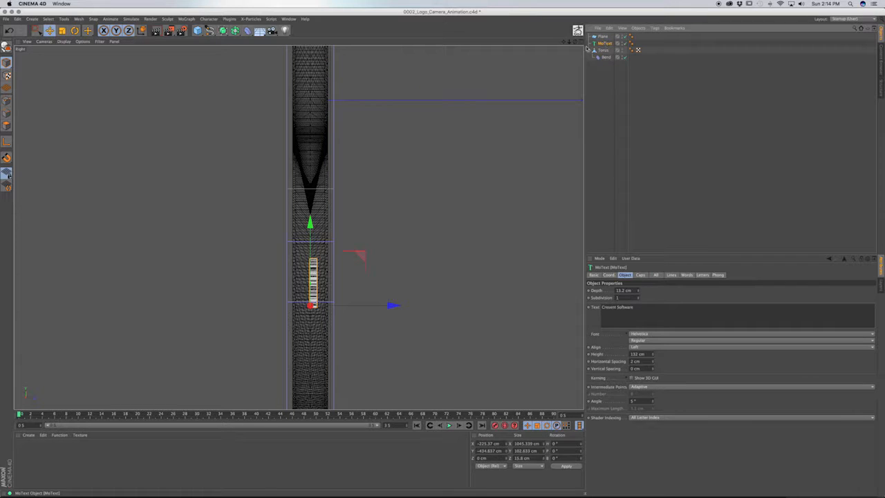
drag(392, 306, 403, 306)
drag(406, 305, 408, 304)
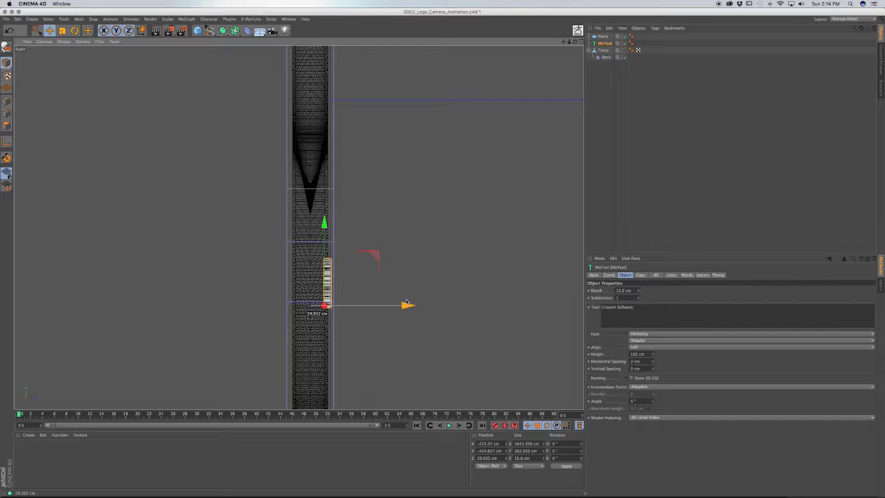
drag(407, 304, 406, 304)
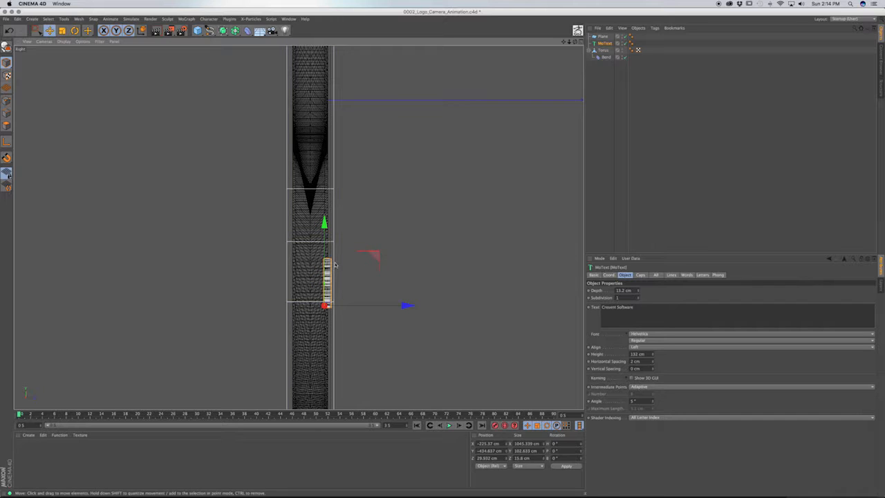
Examine the crescent and lettering against the backdrop plane from the side and front in the perspective view.
key(F1)
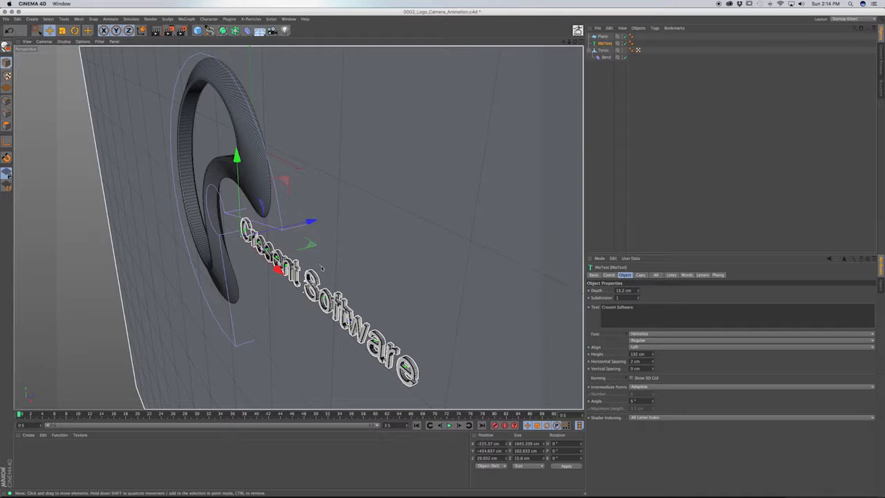
alt+drag(331, 274, 393, 247)
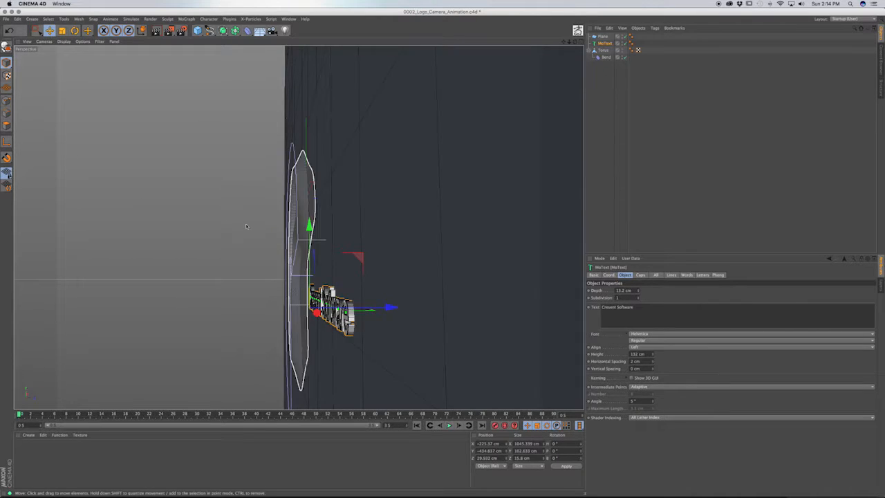
alt+drag(315, 204, 278, 271)
scroll(278, 271, down, 3)
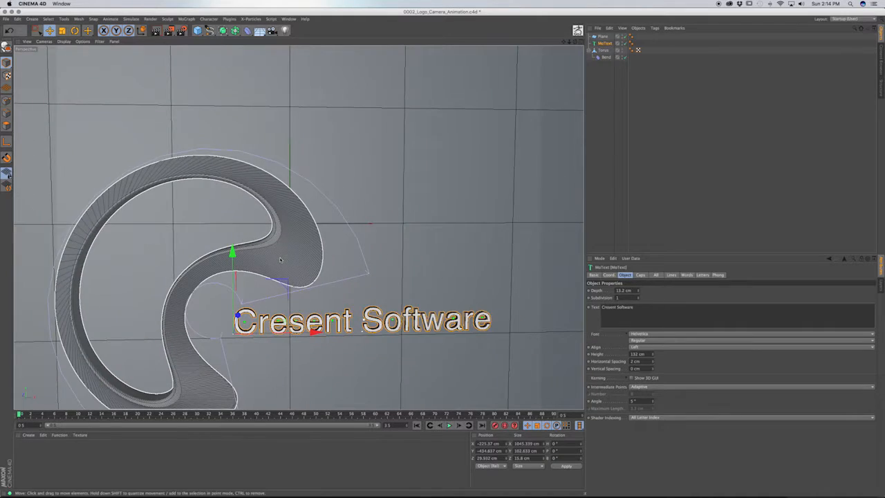
alt+drag(240, 236, 364, 265)
alt+middle_drag(350, 245, 277, 290)
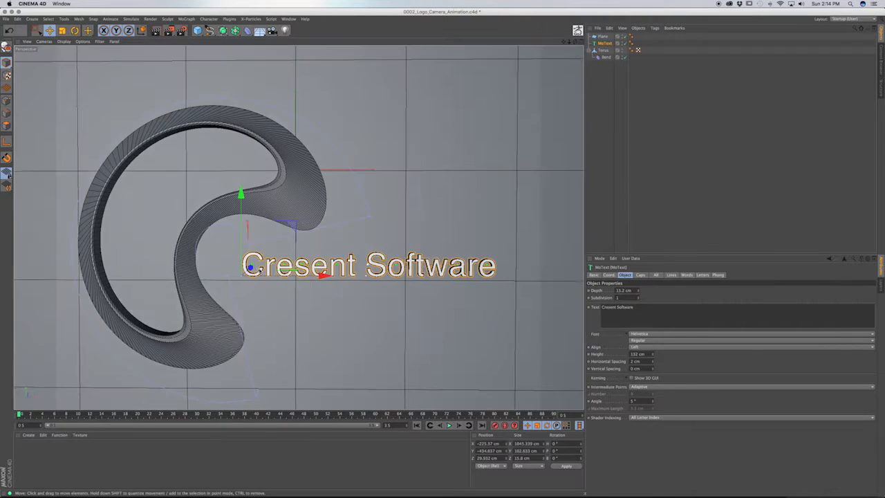
alt+middle_drag(253, 261, 271, 271)
alt+drag(271, 270, 284, 284)
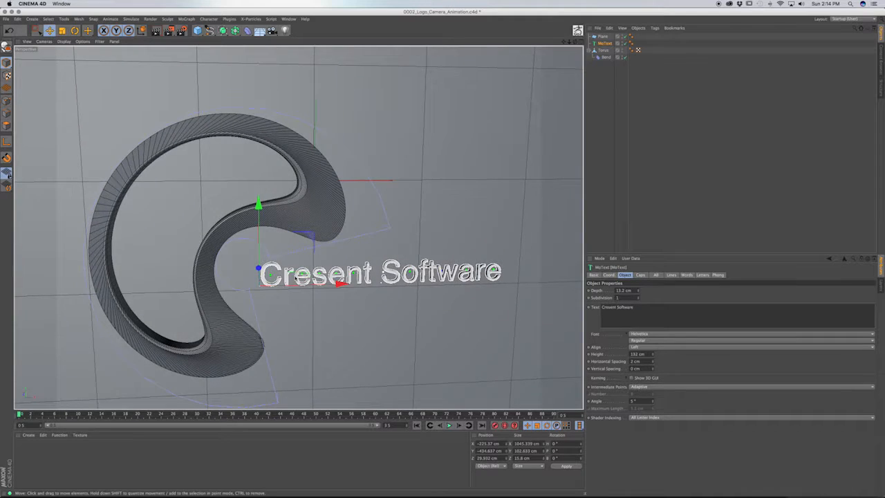
alt+middle_drag(283, 285, 267, 257)
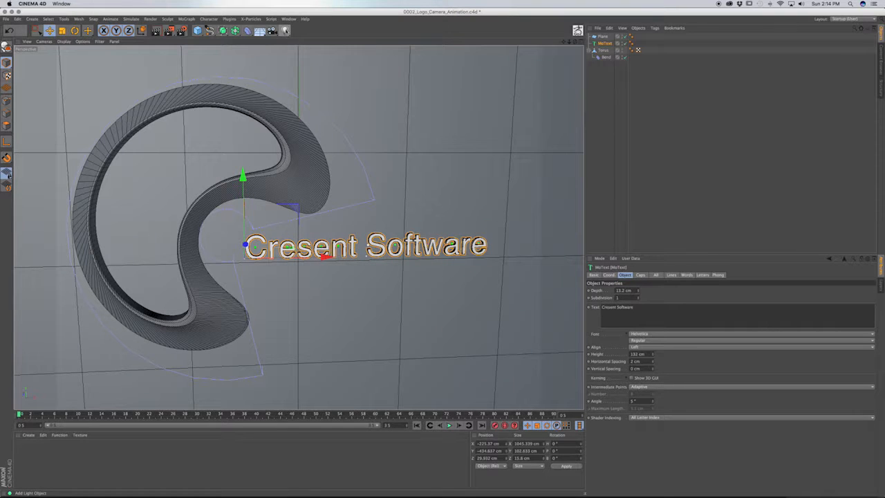
Add a light to the scene and set its type to Area.
click(285, 30)
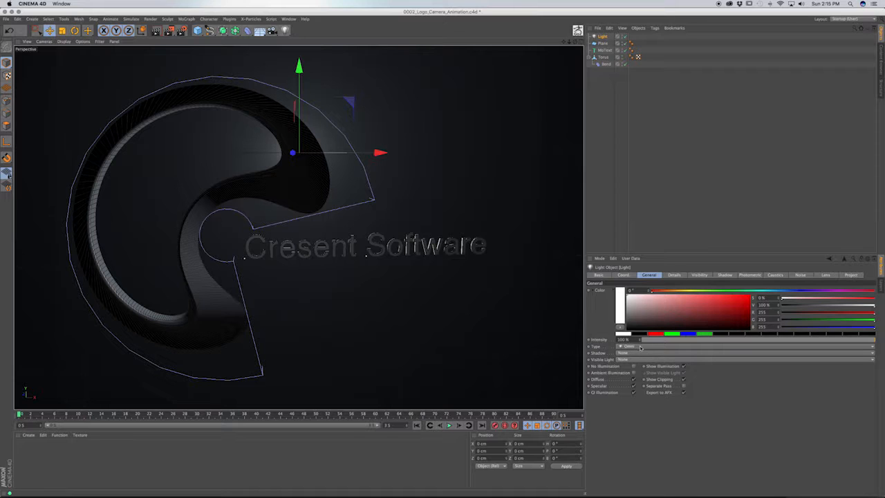
click(640, 347)
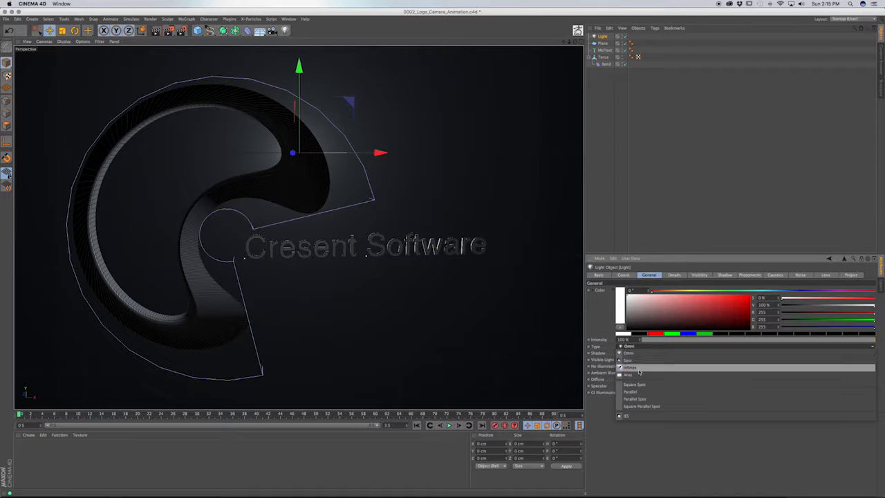
click(641, 378)
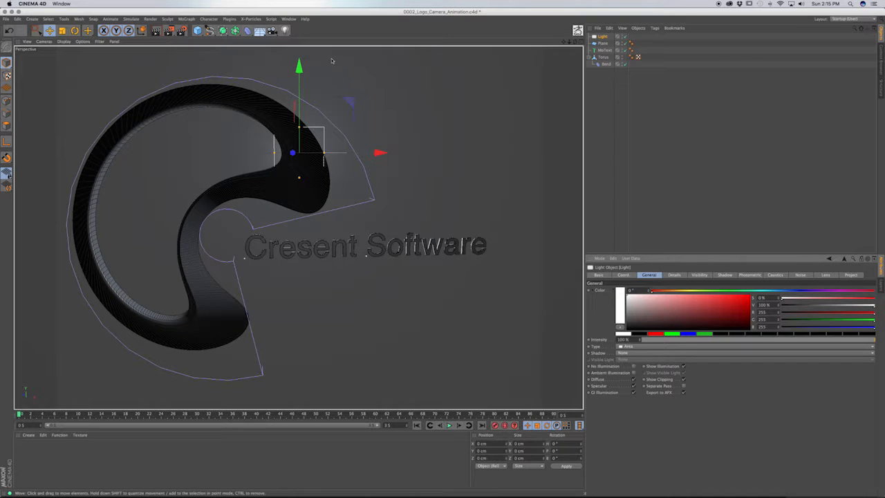
Enlarge the area light and place it in front of the logo at about X -271 cm and Z -1715 cm.
drag(293, 153, 457, 182)
scroll(456, 199, down, 2)
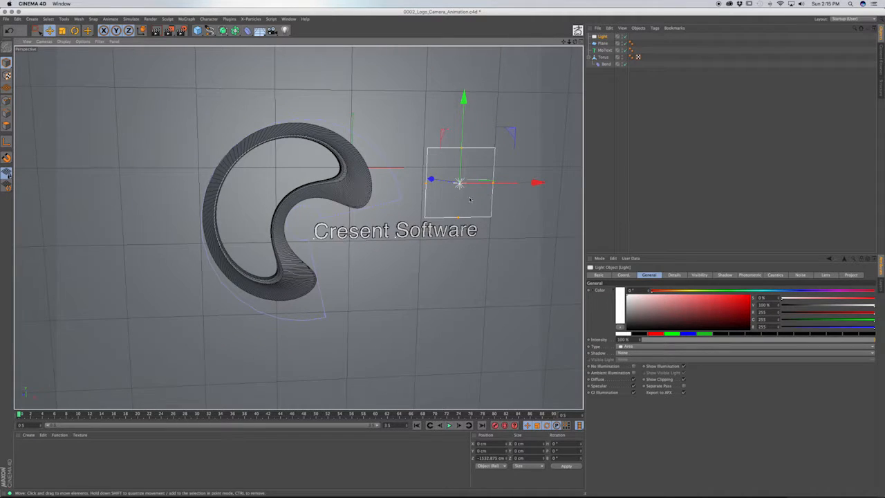
key(t)
key(e)
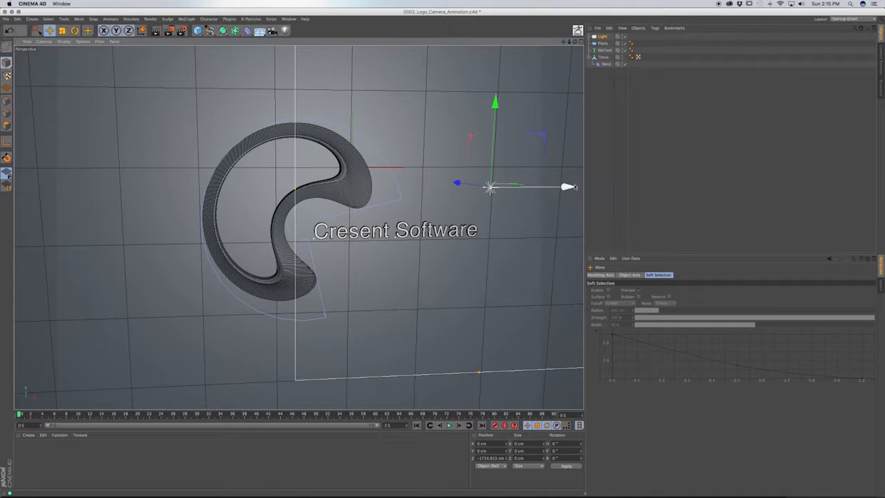
mouse_move(574, 187)
mouse_down()
mouse_move(475, 187)
mouse_move(401, 214)
mouse_move(352, 218)
mouse_move(415, 231)
mouse_up()
key(t)
drag(537, 256, 544, 241)
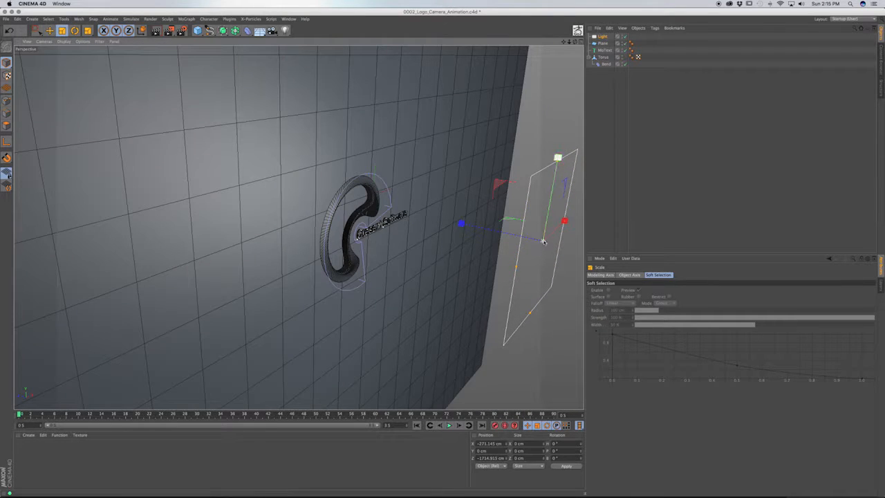
Tint the area light a warm off-white with hue 41° and about 4.5% saturation, and set its shadow to Shadow Maps (Soft).
click(602, 36)
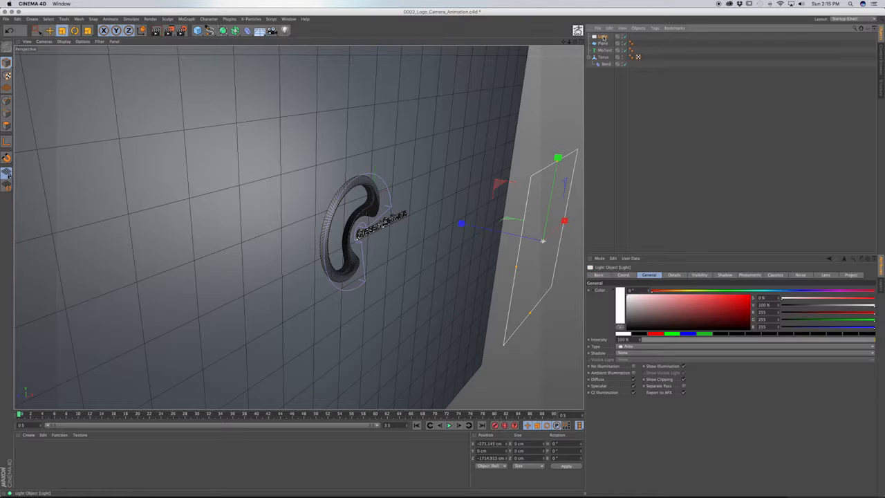
click(628, 297)
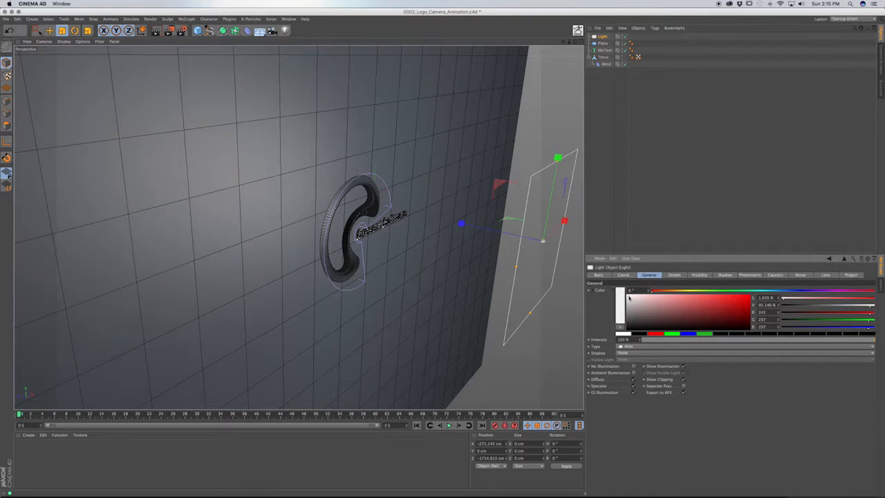
drag(654, 293, 678, 294)
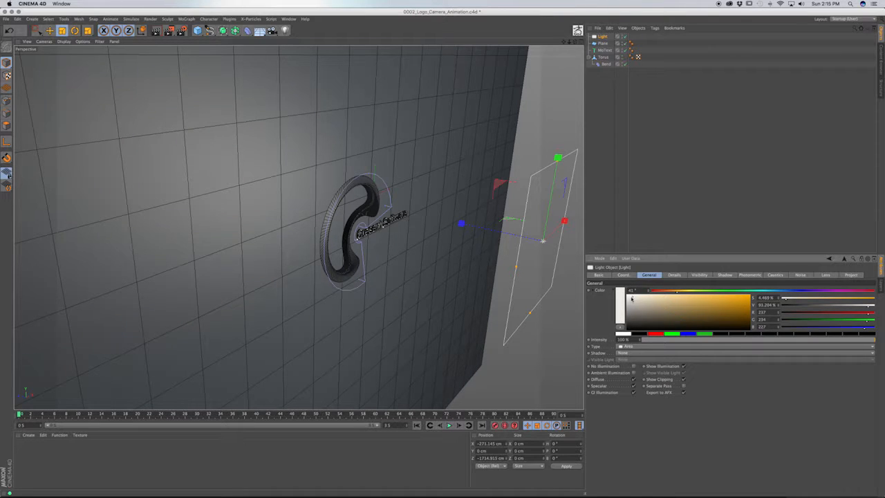
click(627, 347)
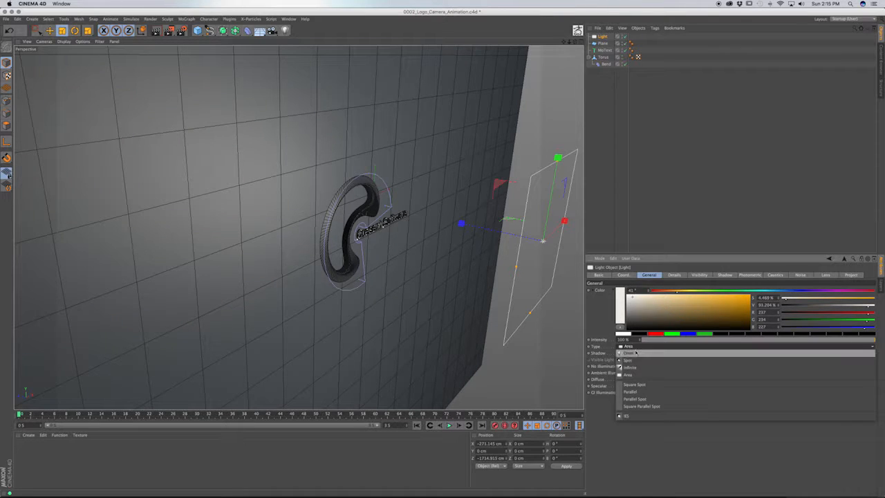
click(647, 469)
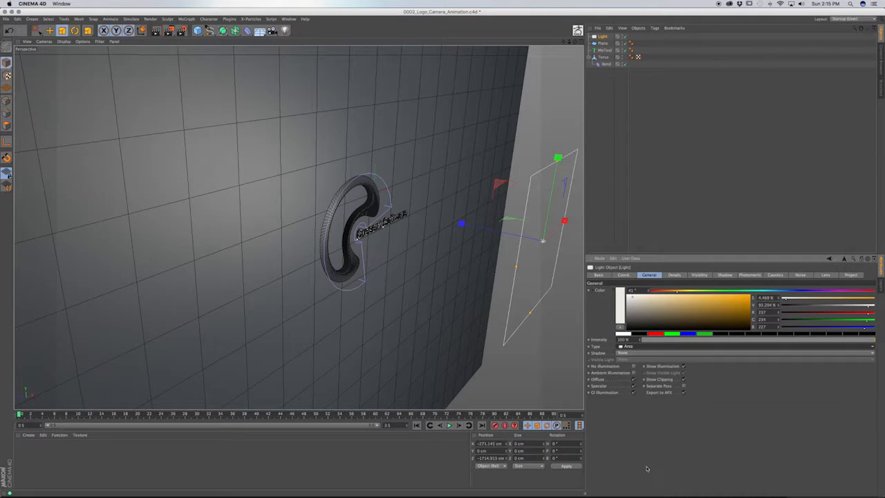
click(629, 353)
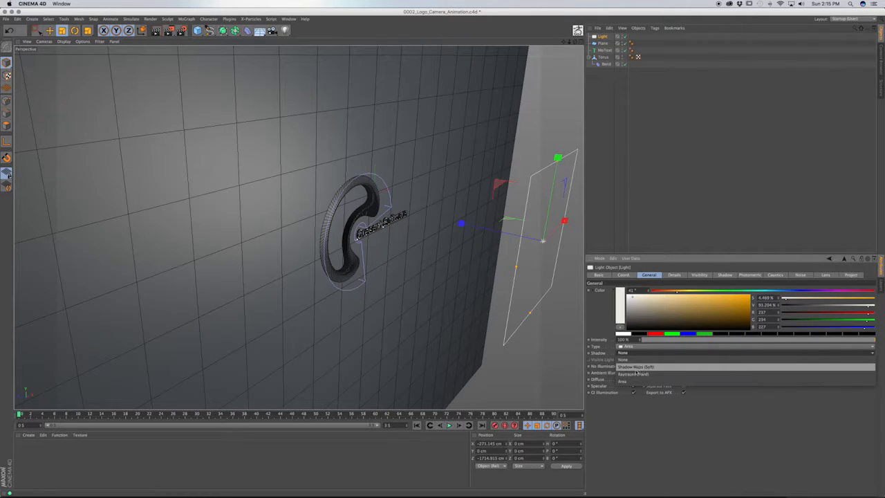
click(647, 367)
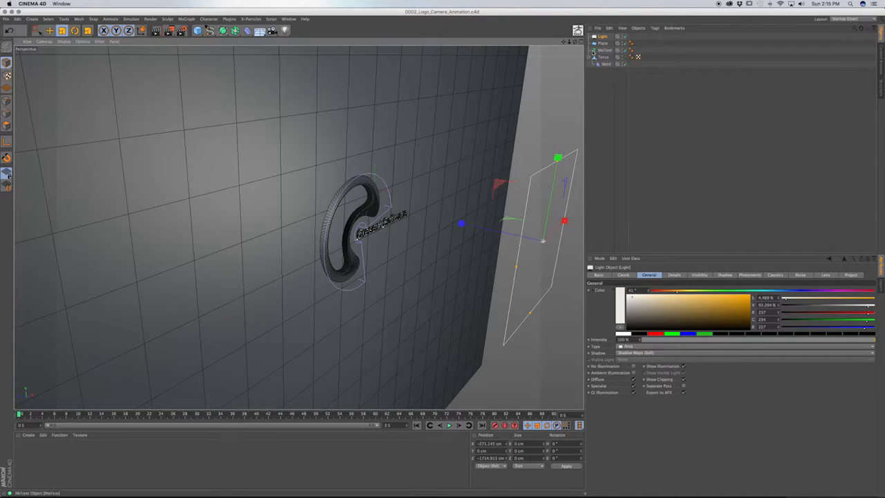
Duplicate the area light and place the copy beside the crescent at about X -2186 cm, Z -557 cm with a -90° heading.
click(603, 36)
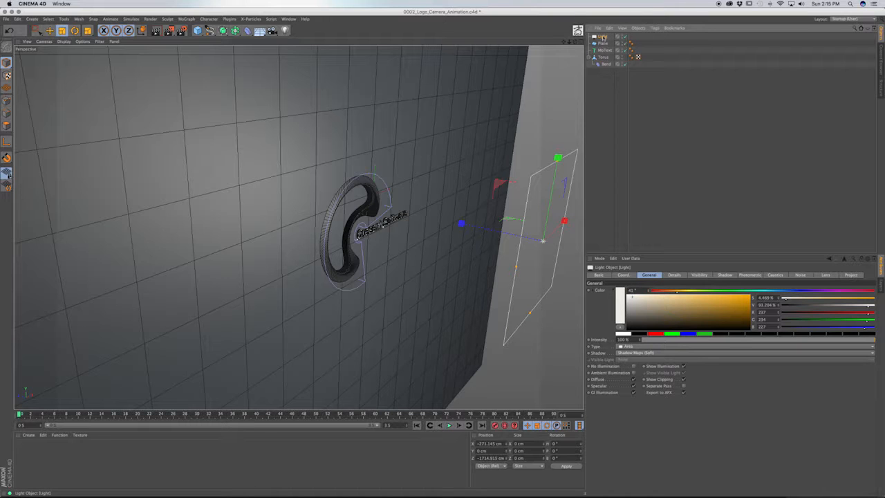
key(ctrl+v)
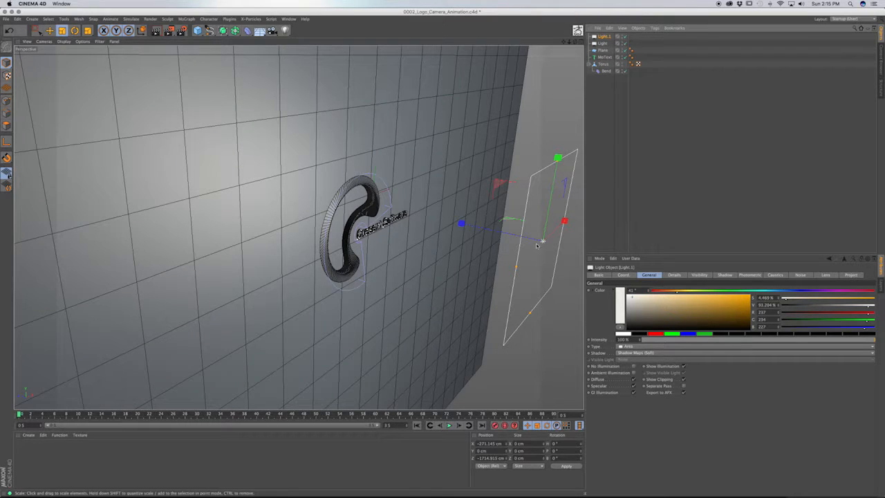
key(e)
drag(537, 243, 444, 305)
key(r)
drag(431, 373, 359, 344)
key(e)
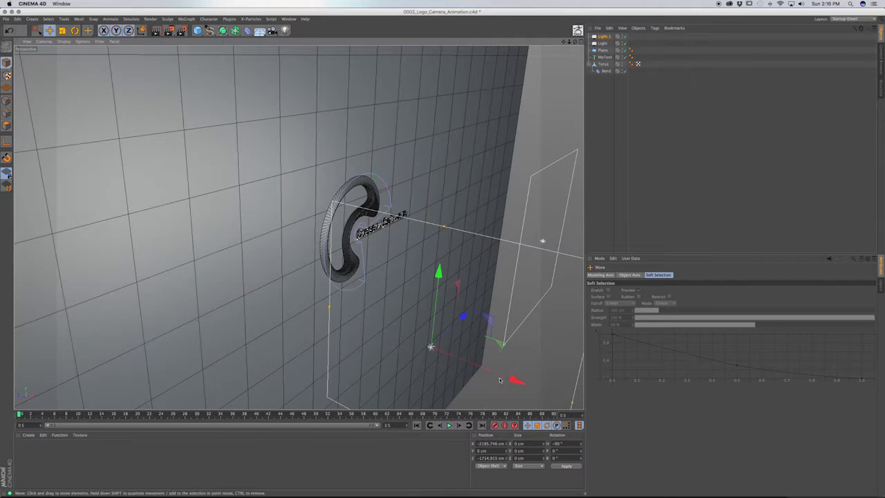
drag(516, 378, 323, 326)
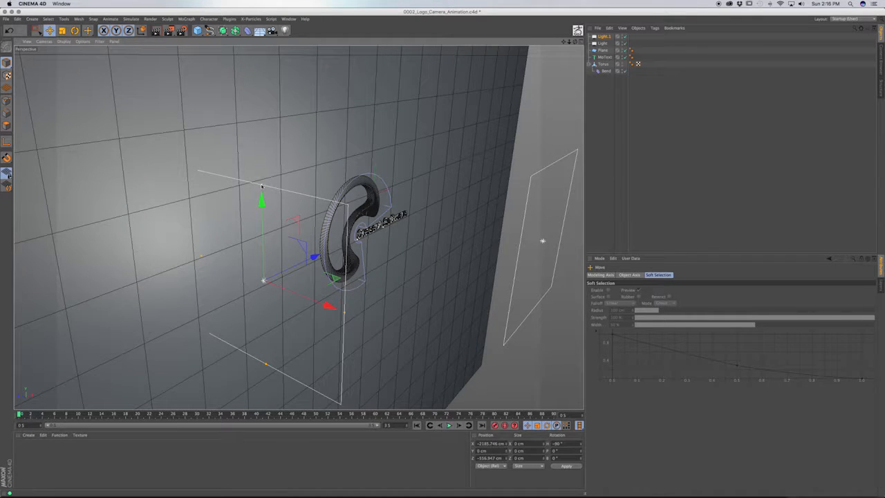
Make the side area light taller and narrower, and tilt it to a pitch of about -16.3°.
drag(262, 186, 261, 145)
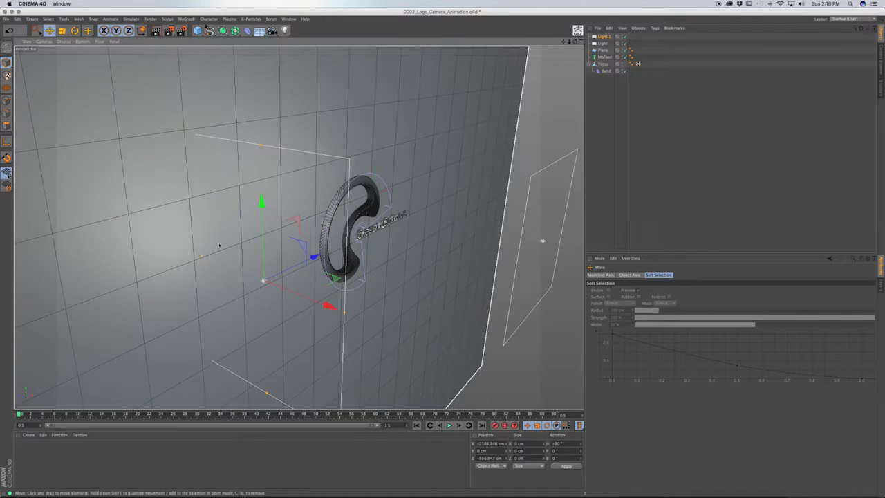
drag(202, 260, 270, 270)
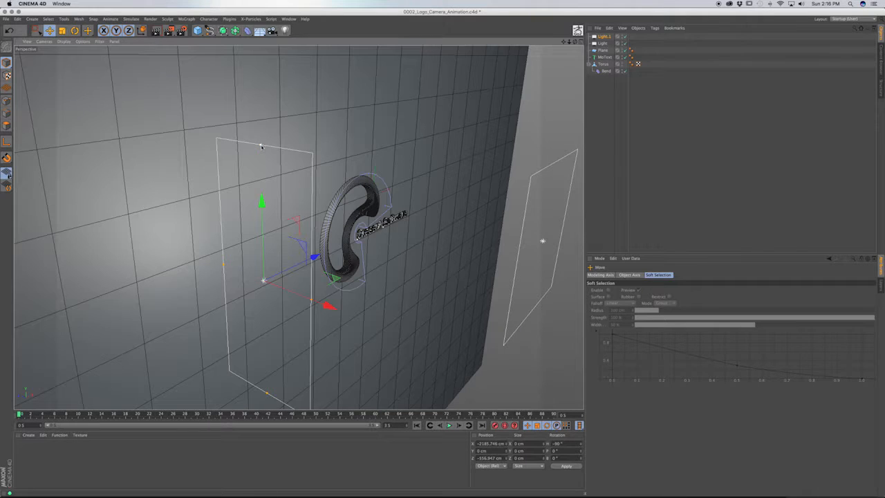
key(r)
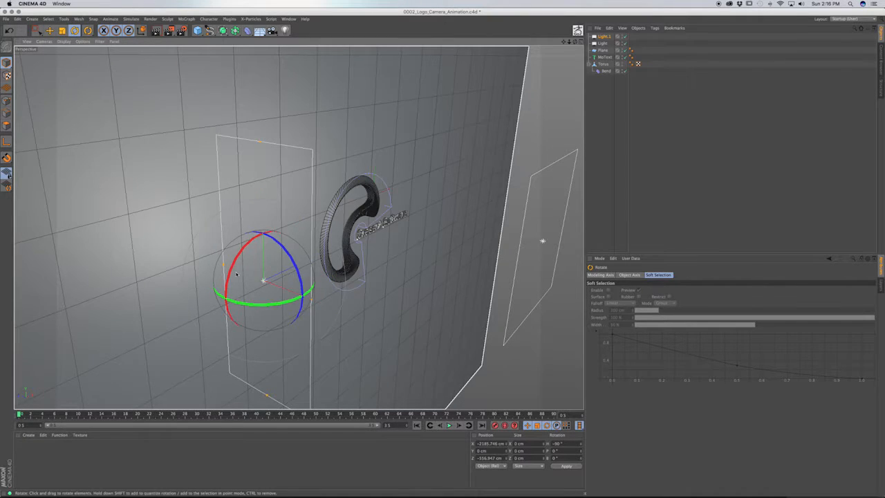
drag(237, 274, 242, 261)
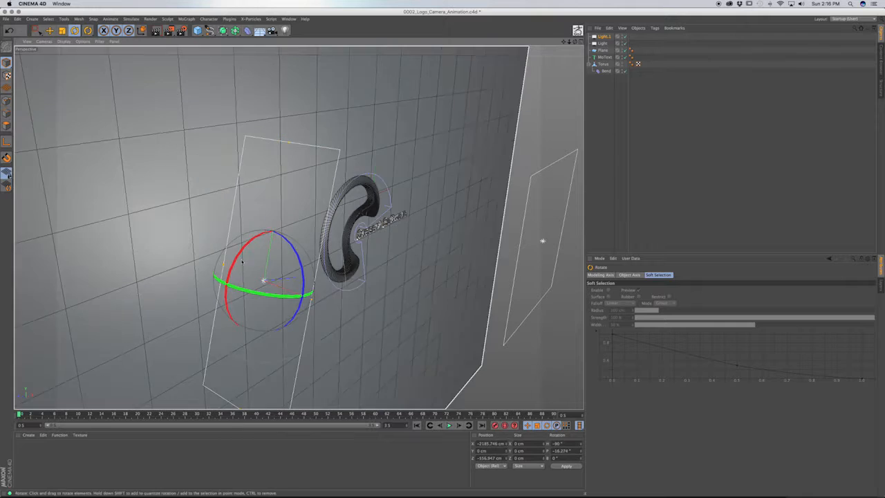
Raise the tilted side light to about X -2090 cm, Y 330 cm and check its effect on the logo.
key(e)
drag(278, 196, 305, 149)
alt+drag(339, 247, 318, 258)
scroll(347, 262, up, 3)
scroll(348, 261, up, 3)
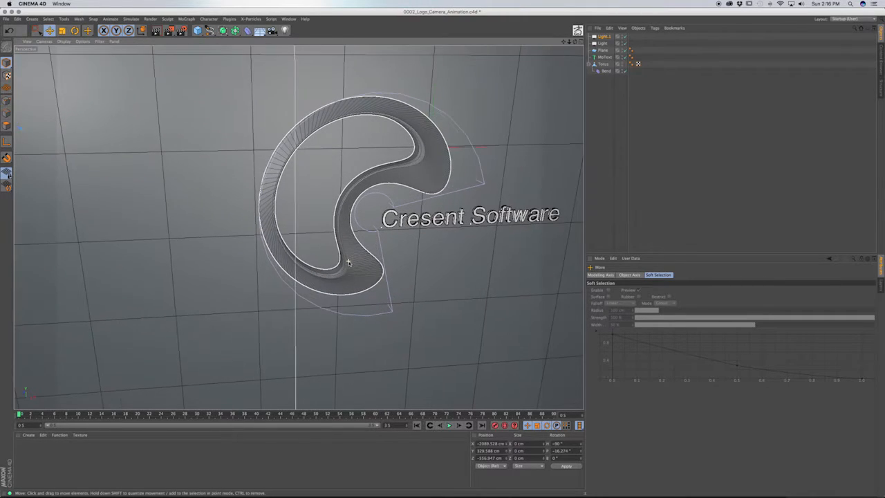
mouse_move(357, 268)
alt+middle_down()
mouse_move(277, 316)
mouse_move(292, 285)
alt+middle_up()
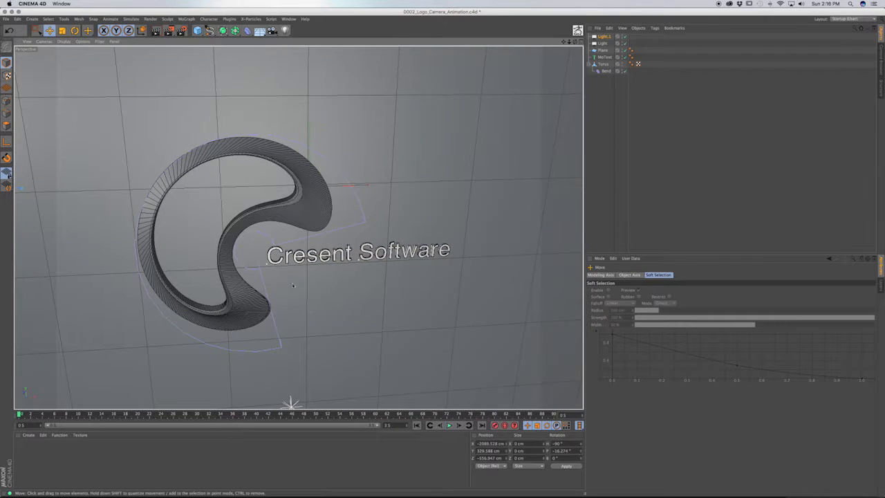
Duplicate the side light and move the copy to the opposite side of the logo at about X 1749 cm, Y -791 cm.
scroll(272, 294, down, 5)
mouse_move(276, 316)
alt+mouse_down()
mouse_move(286, 302)
mouse_move(267, 296)
mouse_move(273, 330)
alt+mouse_up()
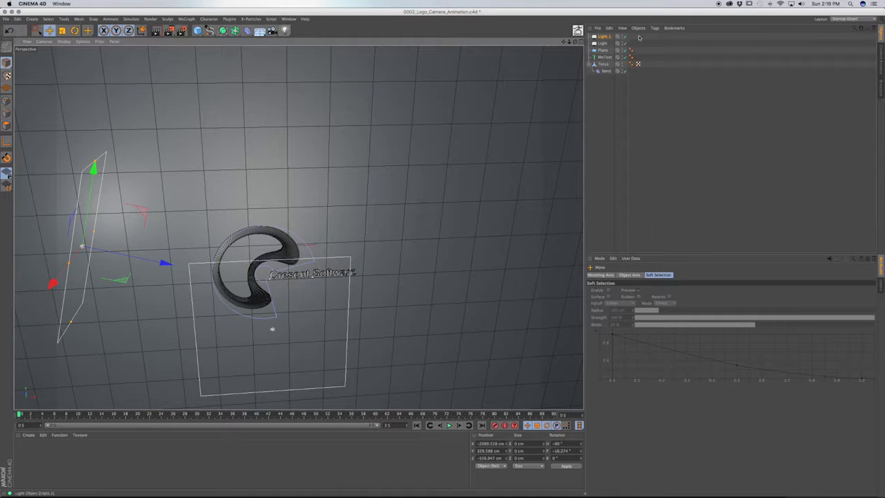
key(super+c)
key(super+v)
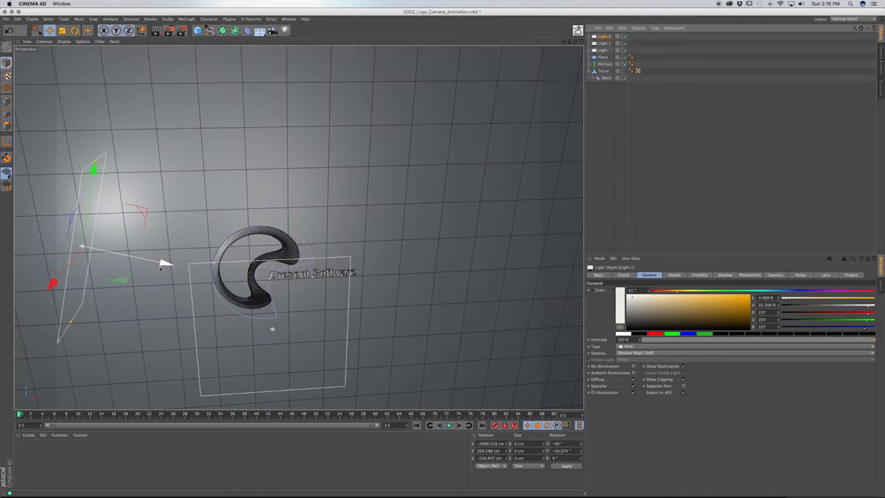
drag(162, 267, 523, 343)
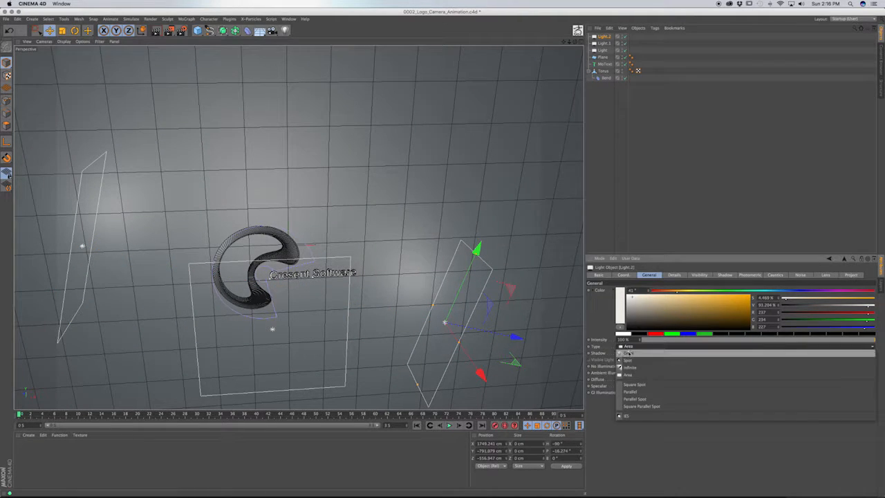
Change the third light to Omni at 35% intensity and move it to about X 1539 cm, Y -730 cm, Z -322 cm.
click(625, 346)
click(632, 351)
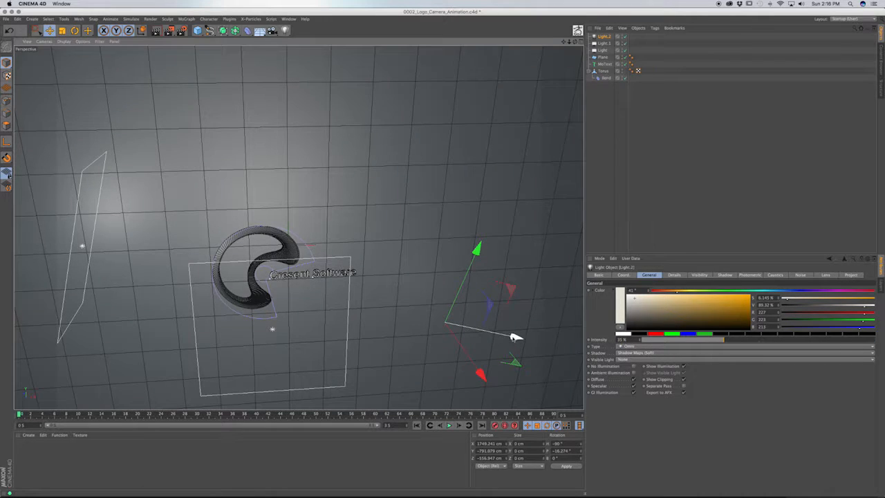
drag(518, 338, 452, 358)
scroll(428, 306, down, 3)
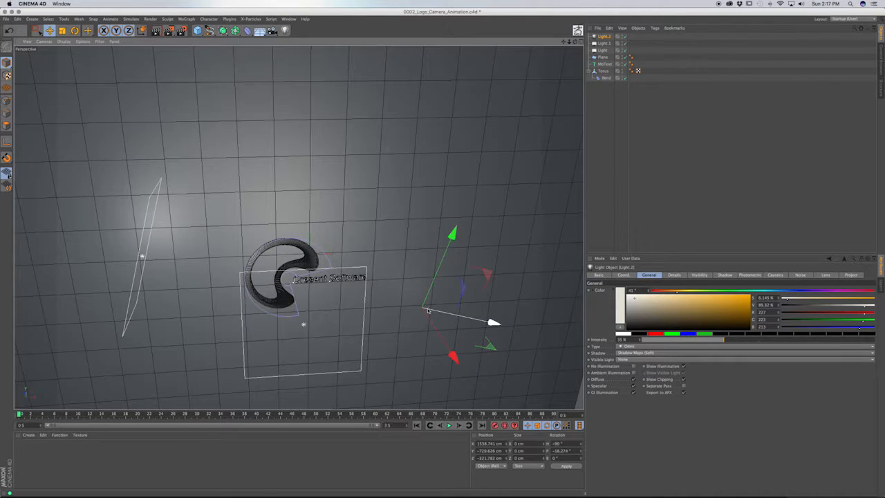
mouse_move(429, 304)
alt+mouse_down()
mouse_move(339, 306)
mouse_move(446, 284)
alt+mouse_up()
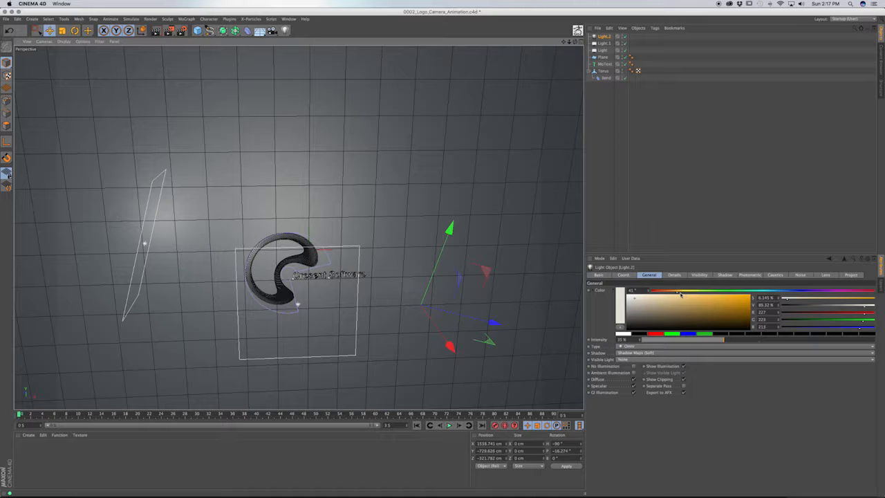
Tint the Omni light a pale cyan with hue 185° and about 4.7% saturation, and check the lighting on the logo.
drag(677, 294, 734, 294)
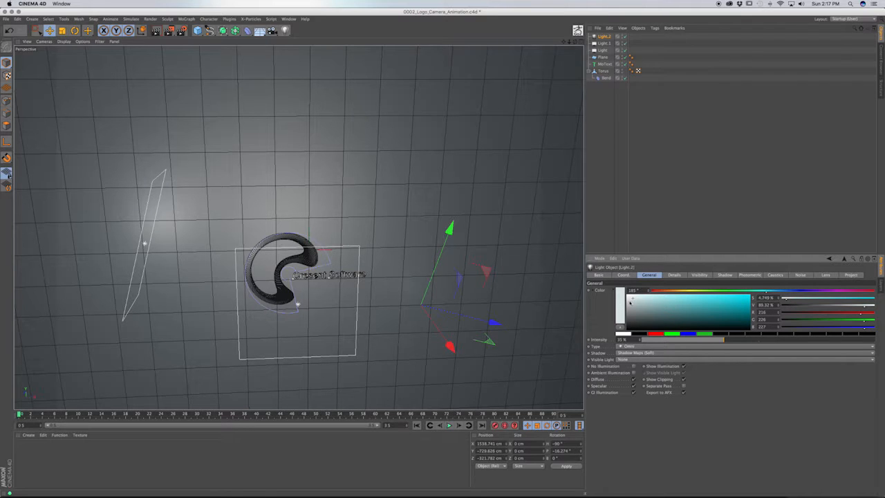
scroll(290, 294, up, 8)
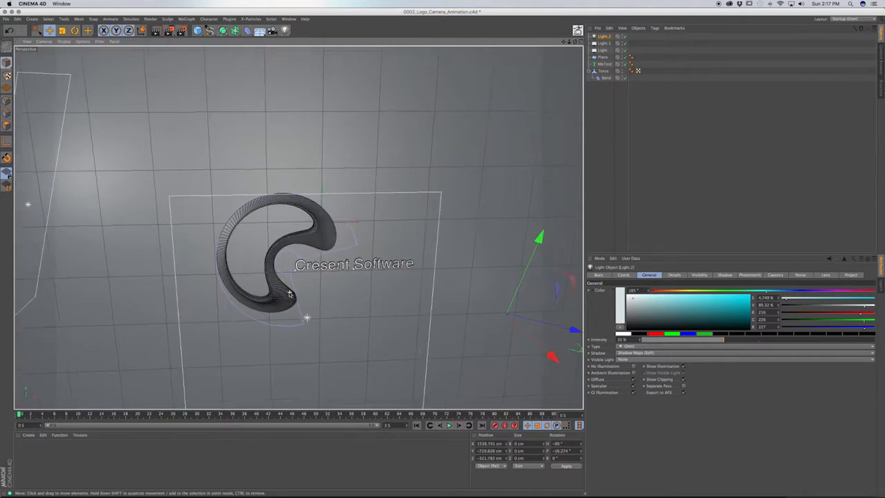
alt+drag(310, 294, 258, 330)
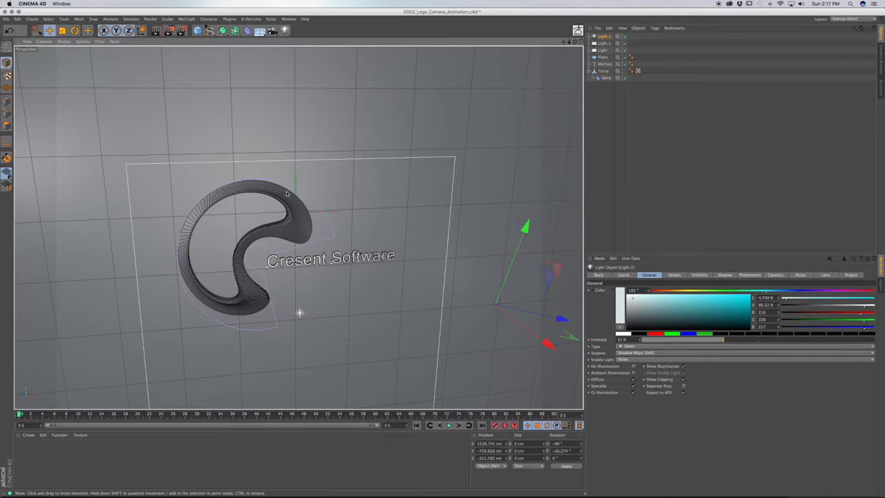
alt+drag(287, 194, 305, 221)
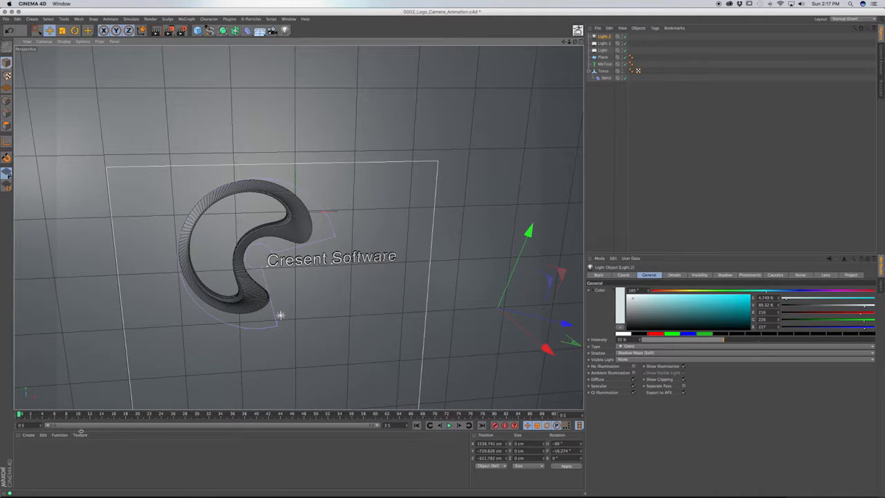
Create a new standard material for the scene.
click(27, 435)
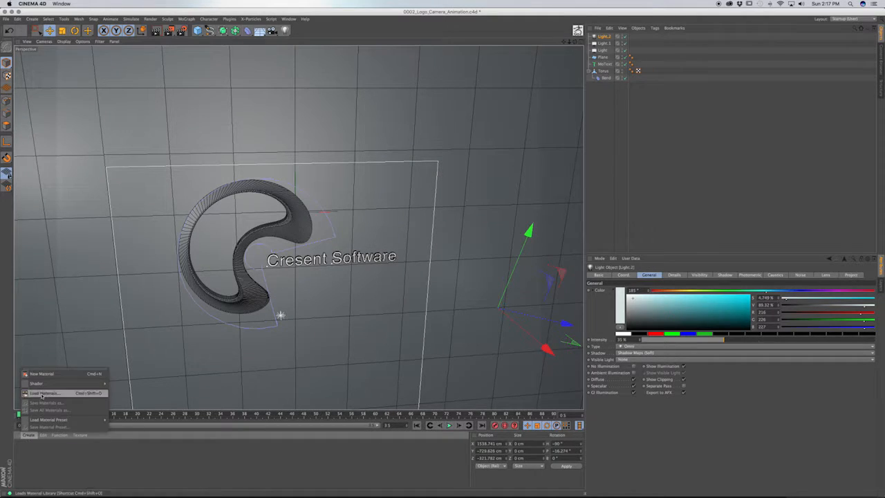
click(45, 374)
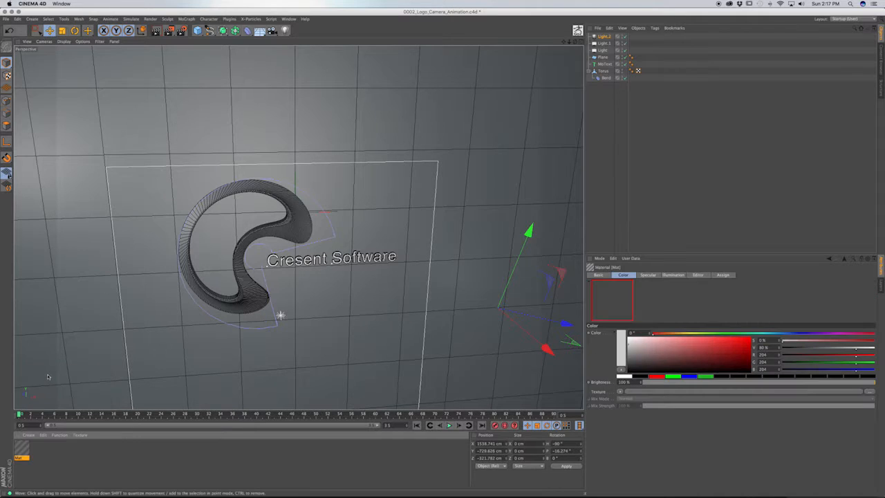
Add a Fresnel texture to the material's colour channel and recolour the white end of its gradient bright blue.
double_click(21, 448)
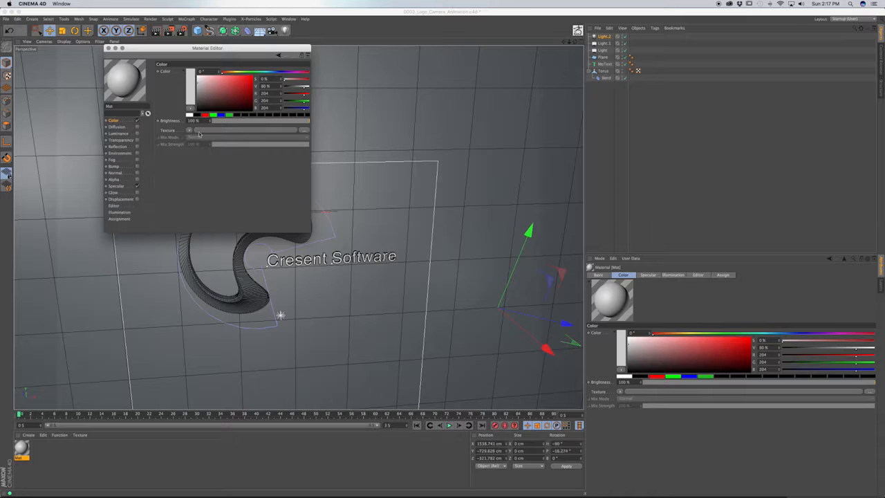
click(189, 131)
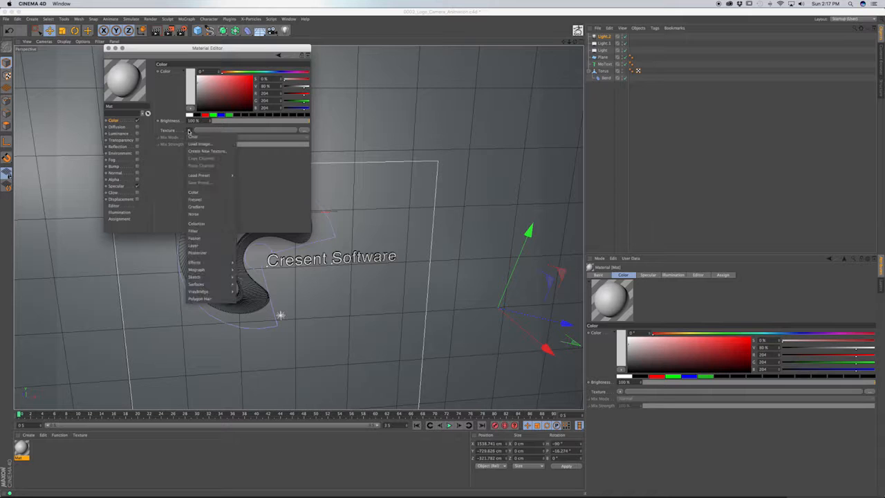
click(207, 200)
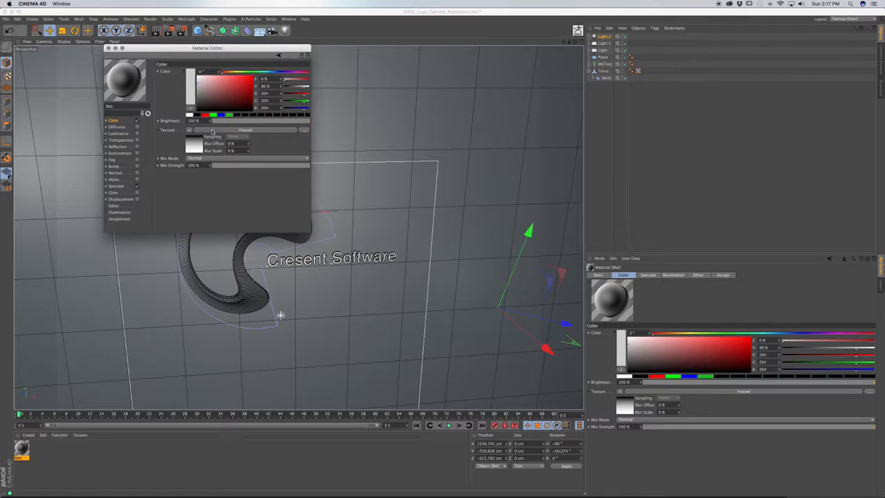
click(207, 139)
double_click(184, 139)
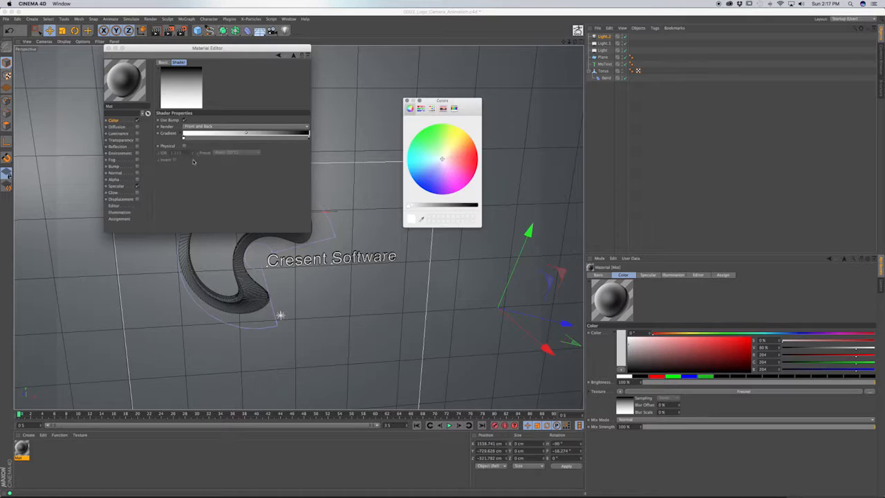
drag(441, 161, 421, 173)
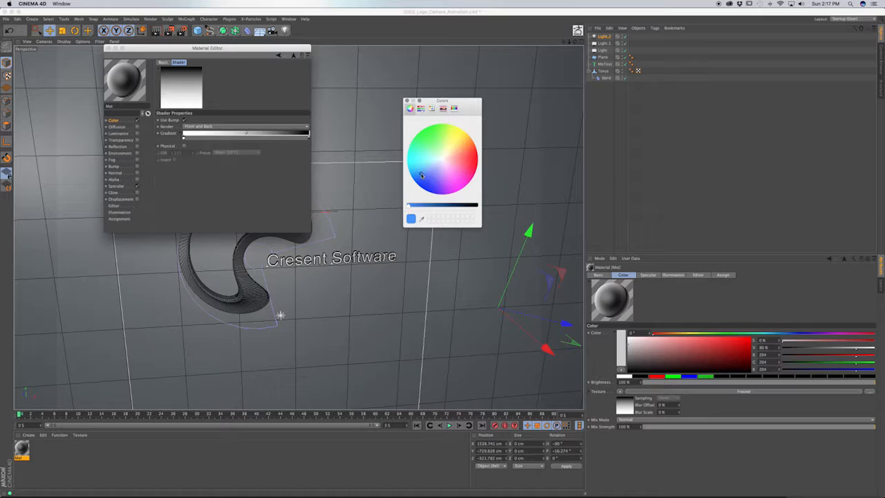
drag(421, 175, 419, 173)
click(406, 101)
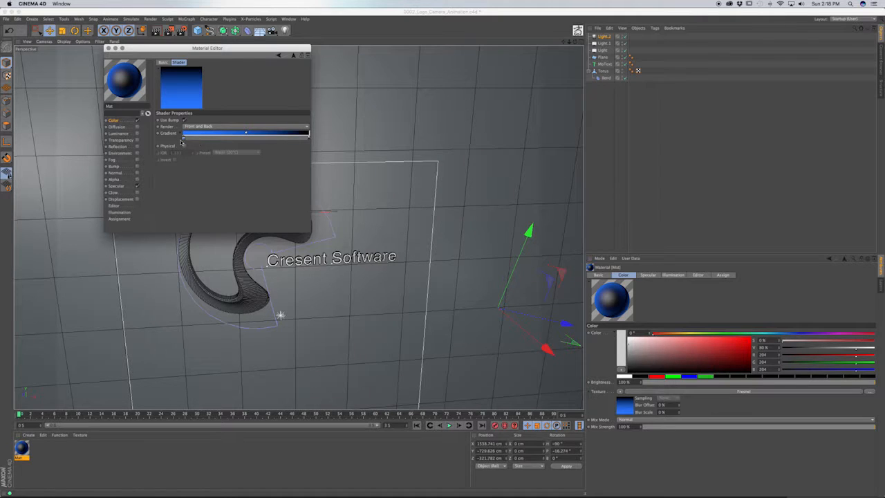
Replace the black end of the Fresnel gradient with the same blue in a darker shade and return to the colour channel.
drag(184, 139, 290, 142)
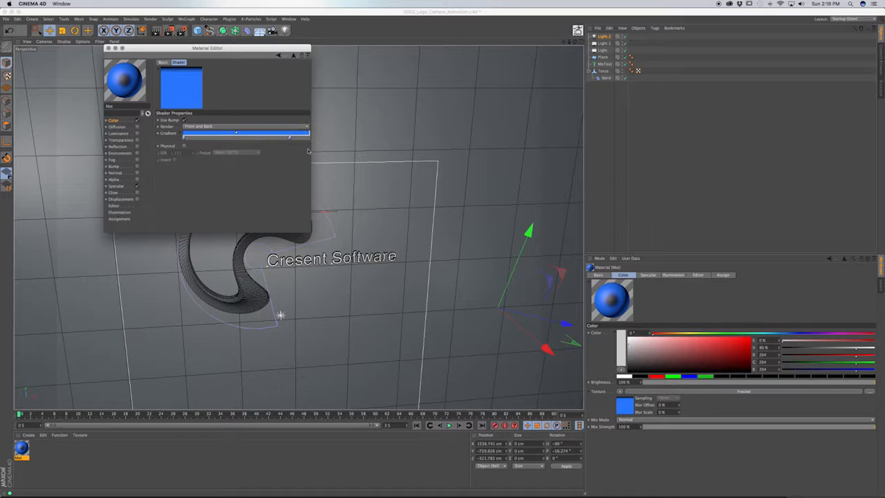
click(289, 140)
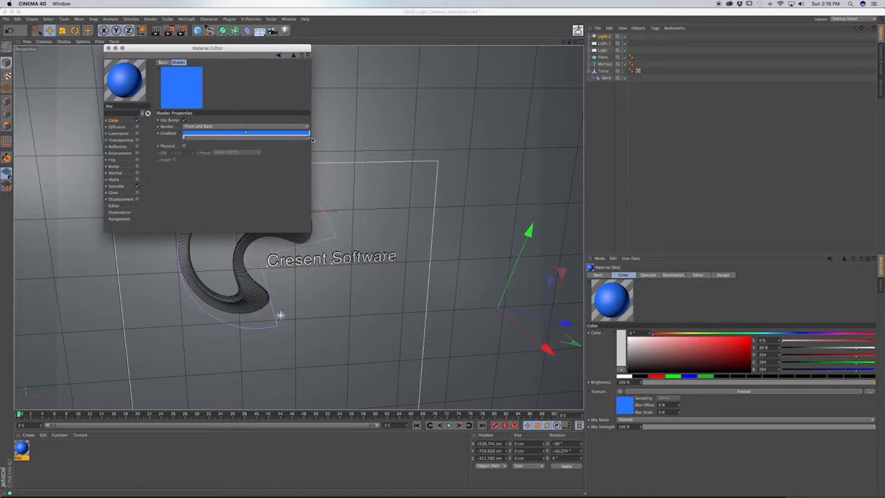
double_click(305, 140)
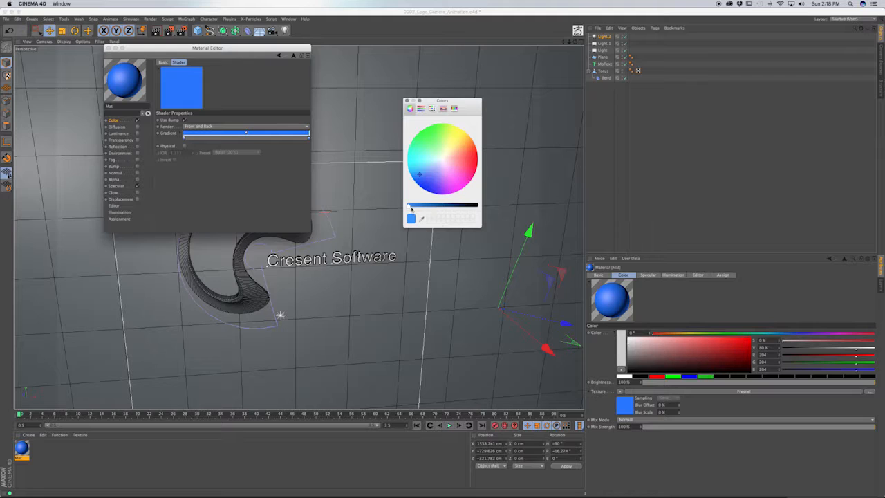
drag(411, 208, 431, 207)
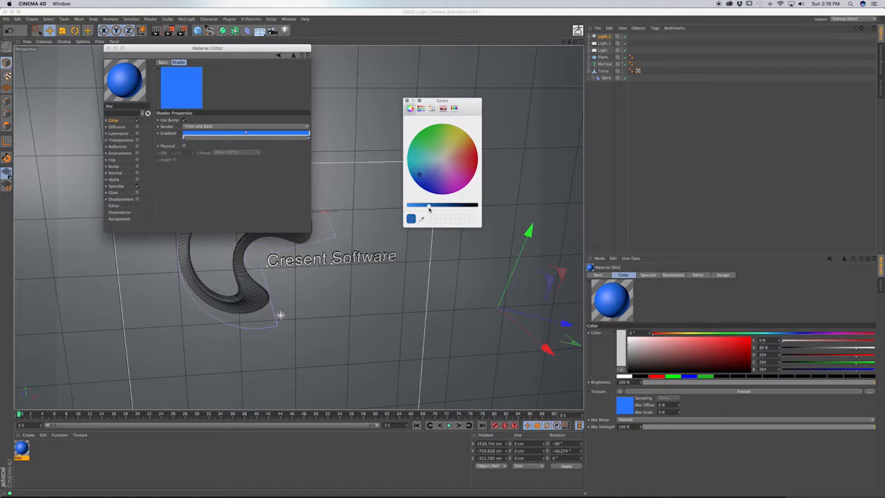
click(407, 101)
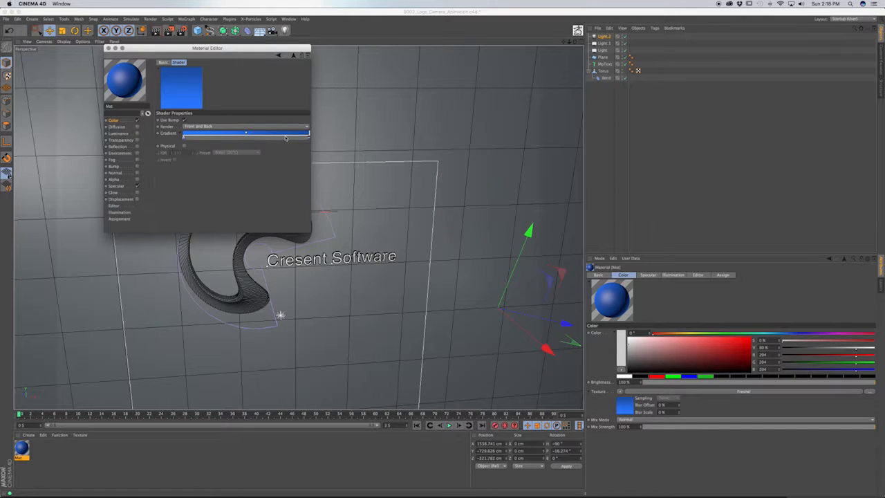
click(113, 120)
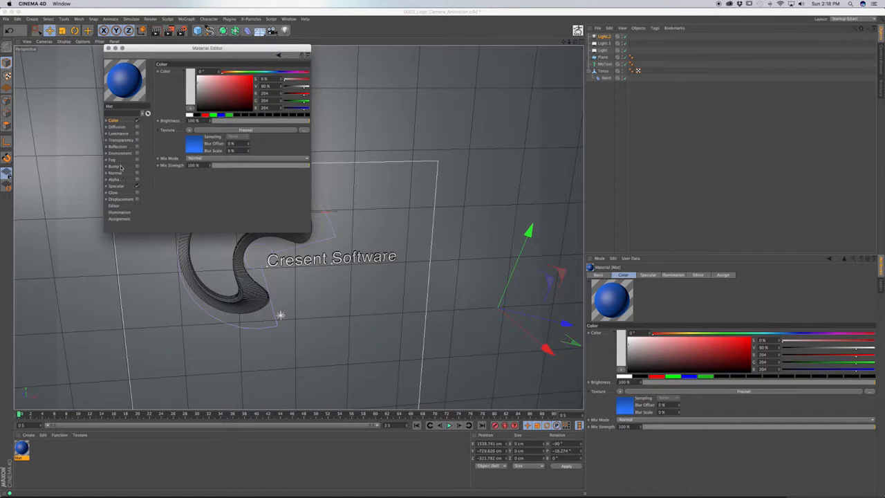
Enable reflection on the blue material, give it a Fresnel texture and view the shader's gradient.
click(119, 146)
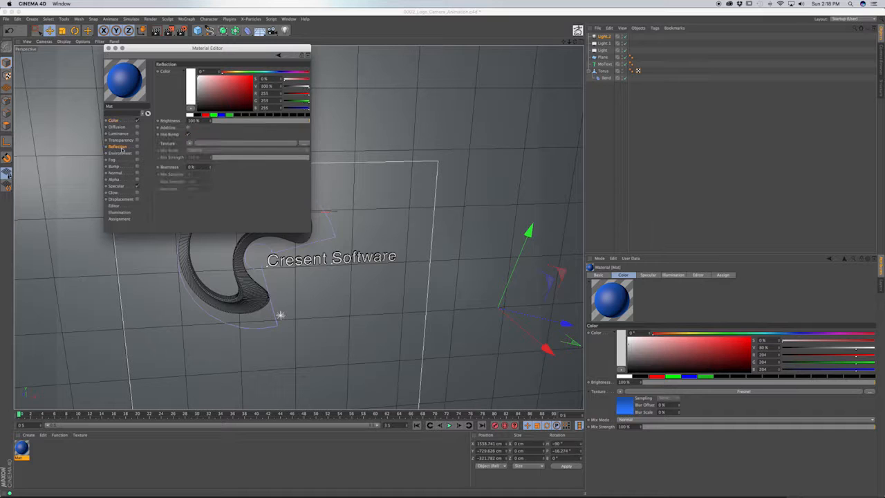
click(137, 146)
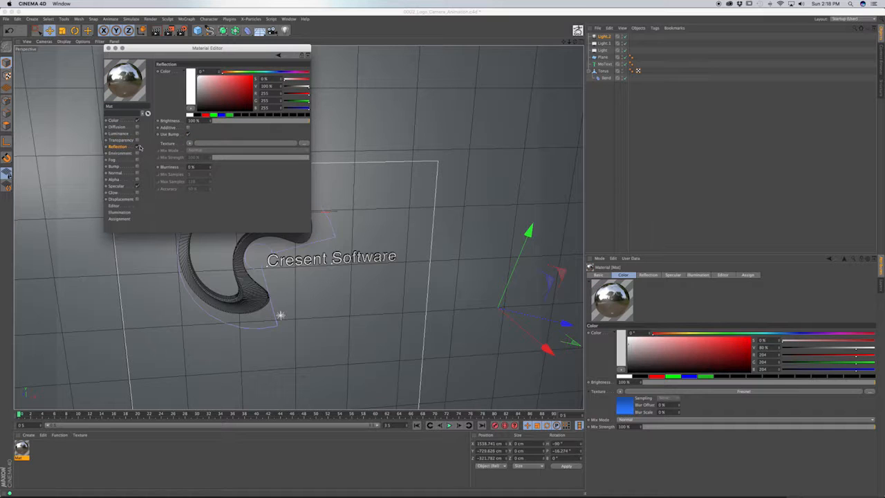
click(188, 144)
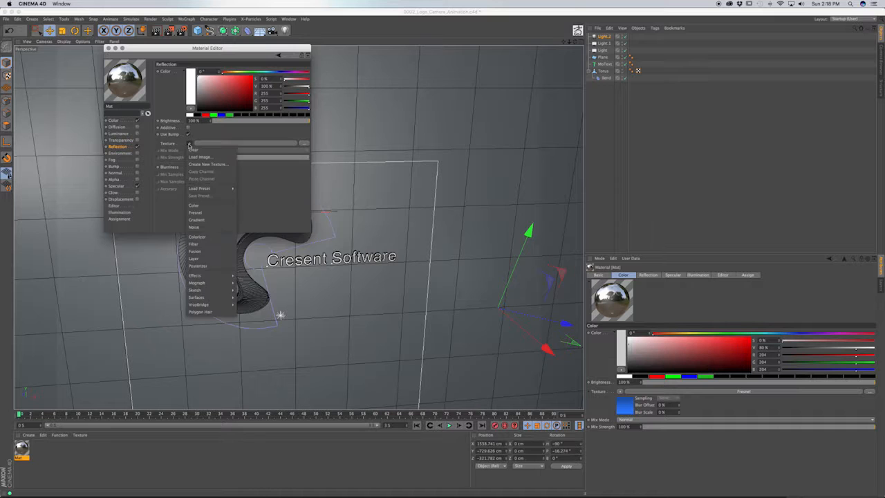
click(210, 211)
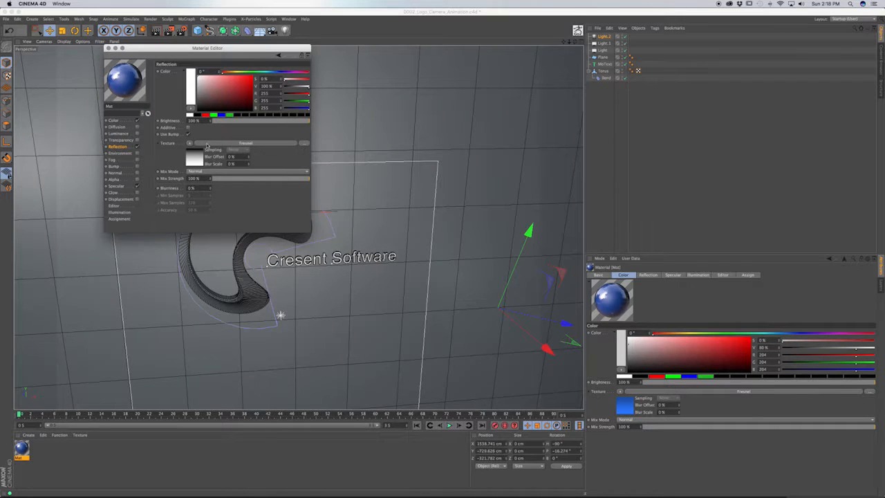
click(210, 143)
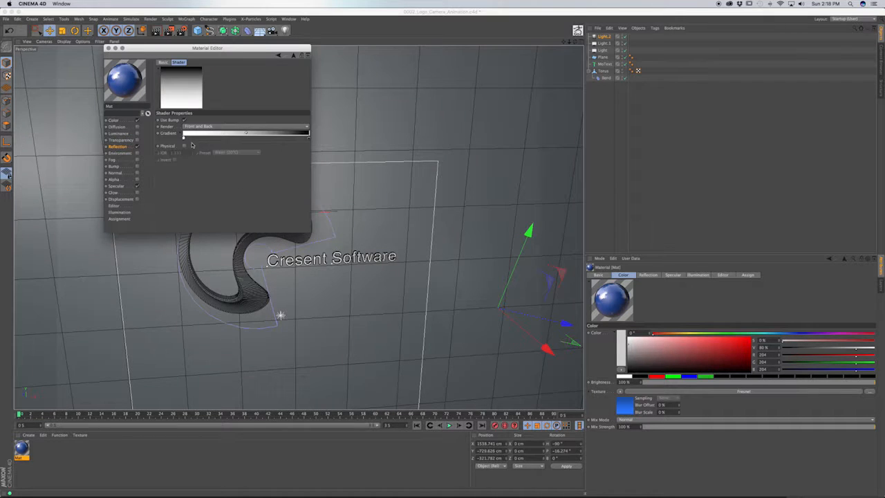
click(294, 56)
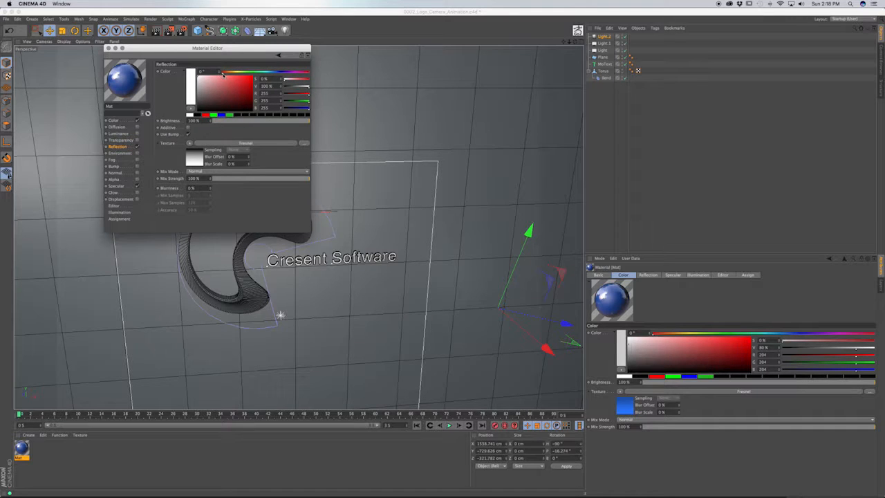
Tint the blue material's reflection with hue 42° and about 6.2% saturation, and set brightness to 61% and mix strength to about 53%.
drag(223, 72, 230, 72)
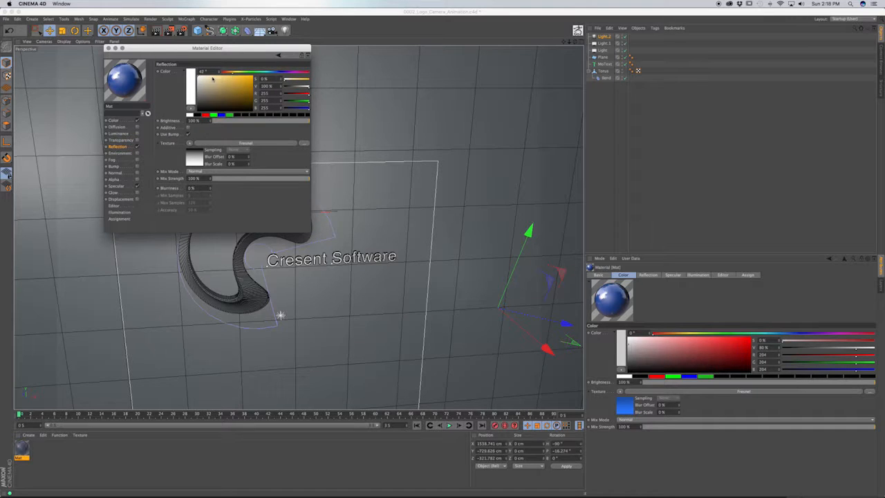
click(201, 78)
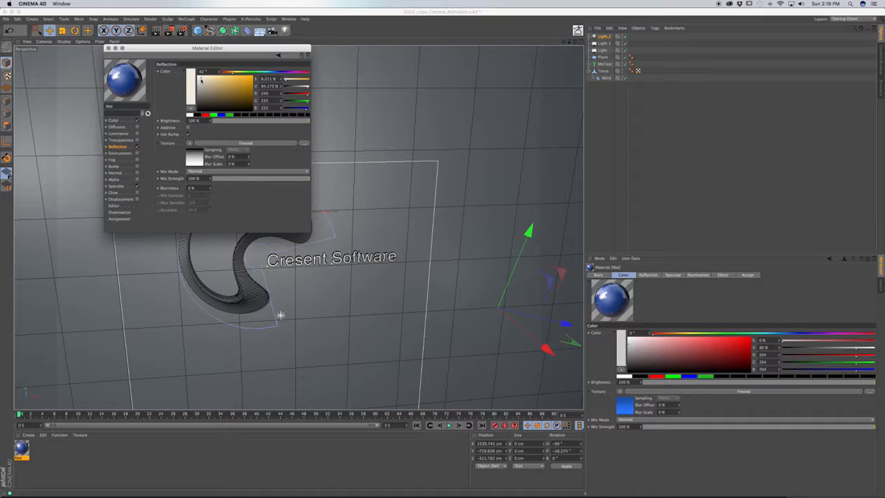
click(258, 122)
click(272, 121)
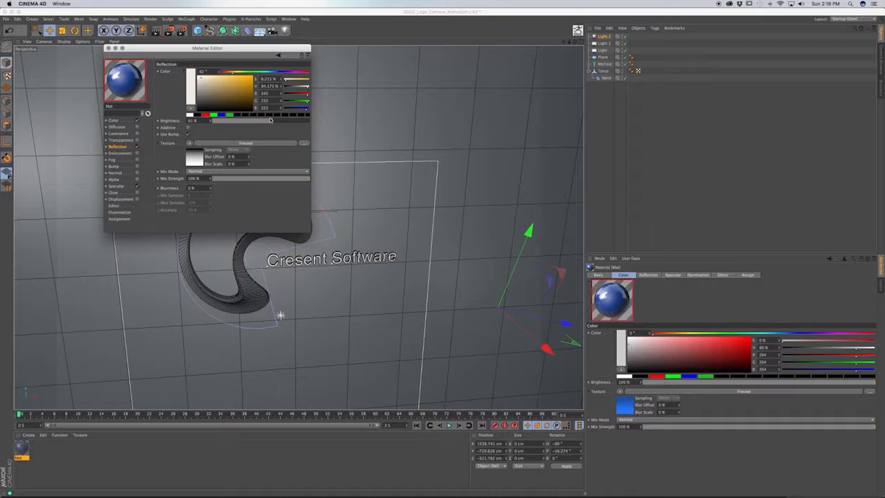
click(265, 181)
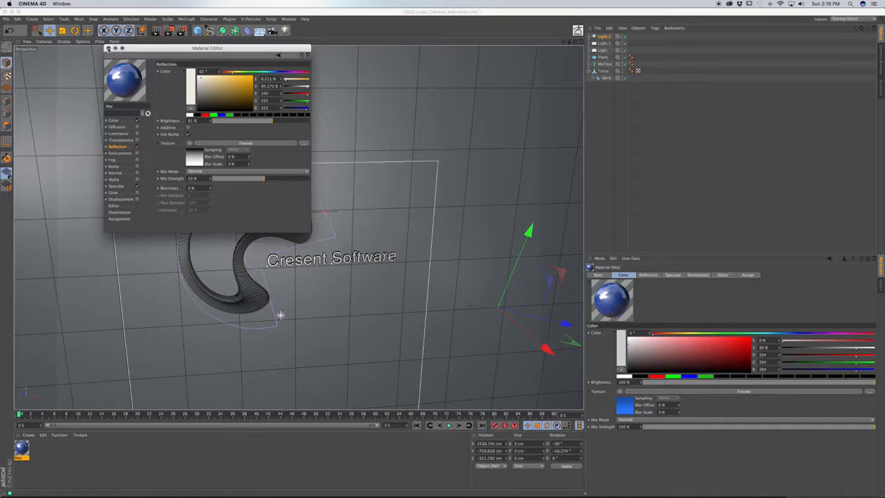
click(108, 49)
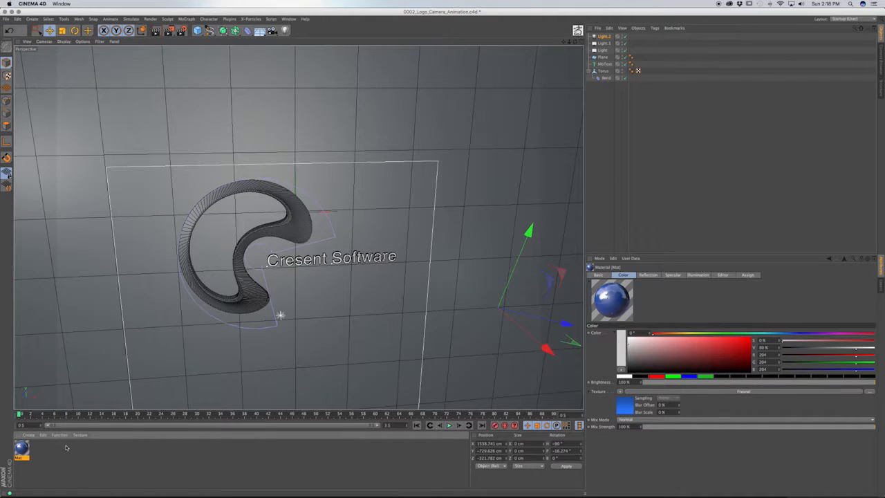
Create a second material and set its colour to a warm off-white with hue 34°, about 4.9% saturation and 93.2% value.
double_click(58, 455)
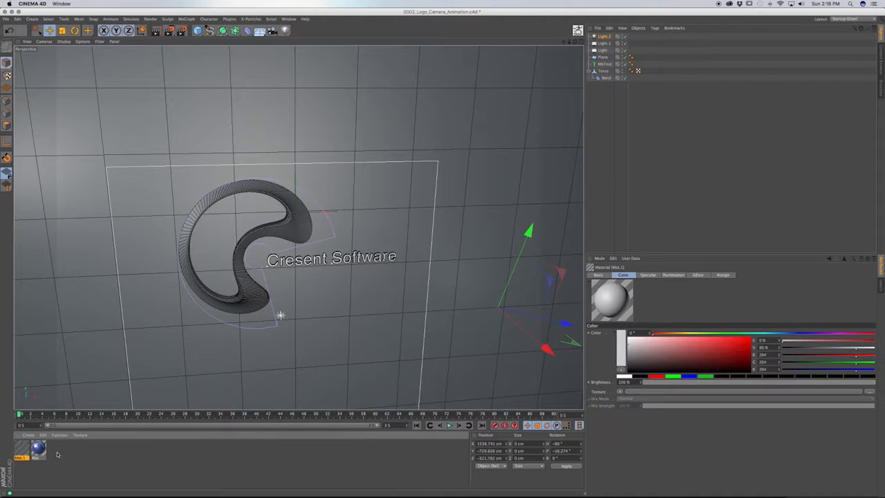
double_click(22, 449)
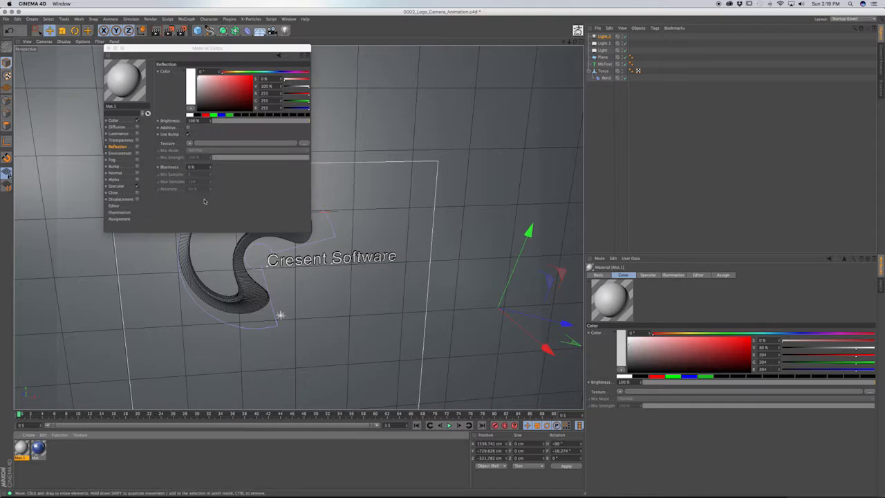
click(113, 121)
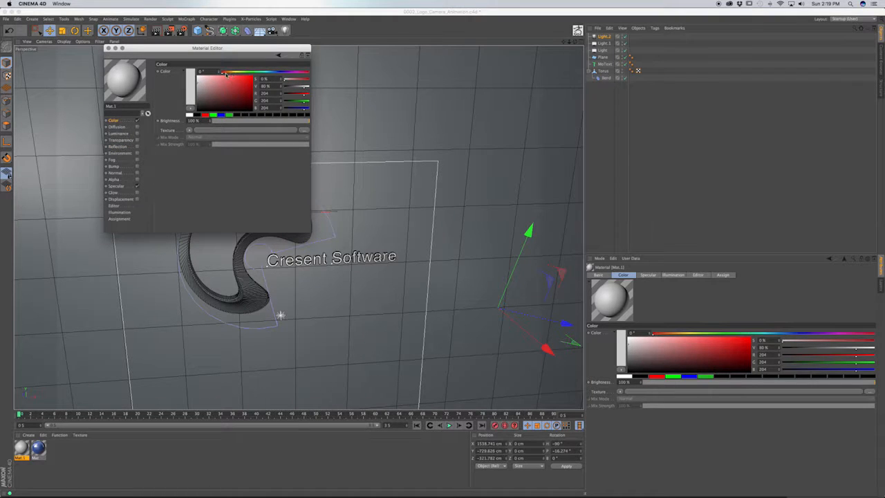
drag(226, 74, 230, 74)
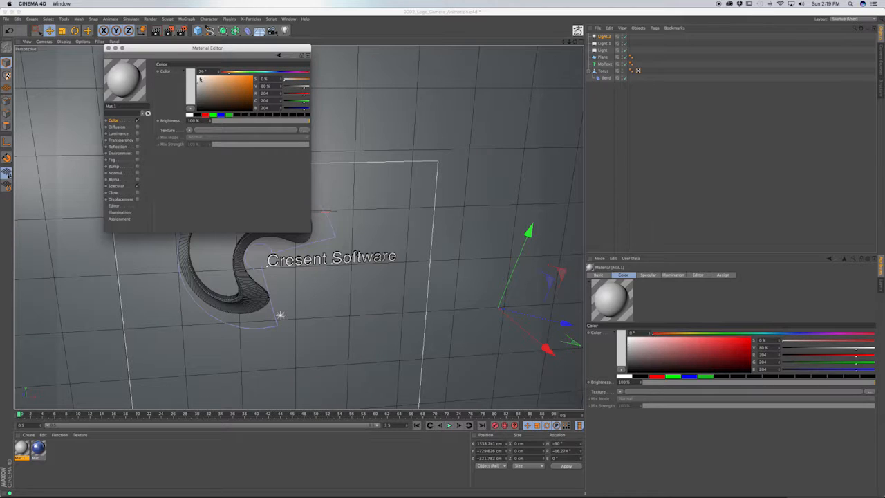
click(200, 79)
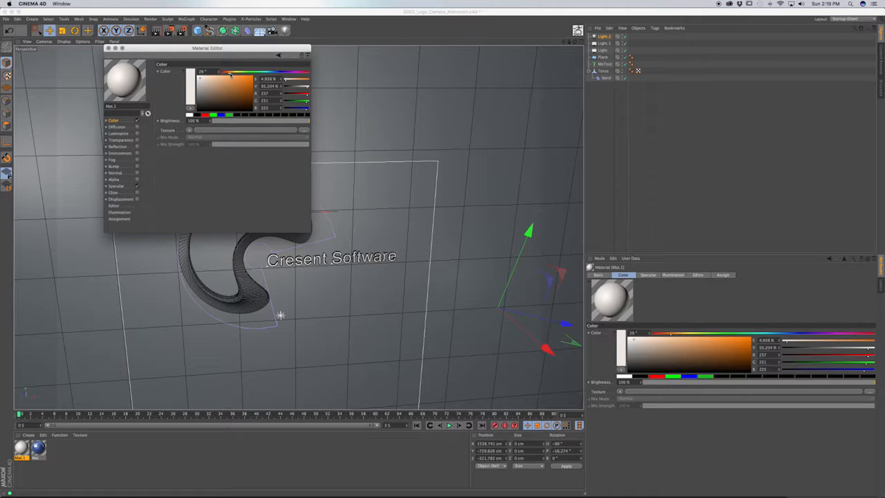
drag(230, 74, 233, 74)
click(201, 78)
Enable reflection on the off-white material with a Fresnel texture, 15% brightness and 13% mix strength.
click(137, 146)
click(188, 145)
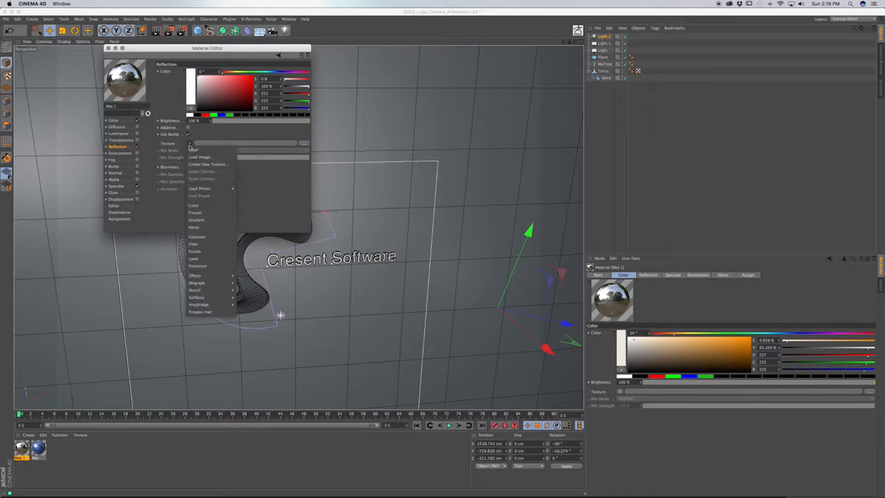
click(206, 212)
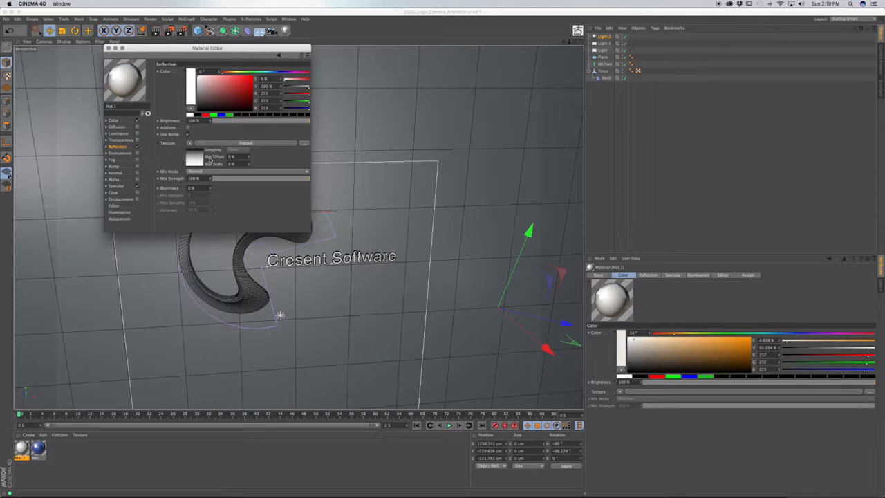
click(227, 122)
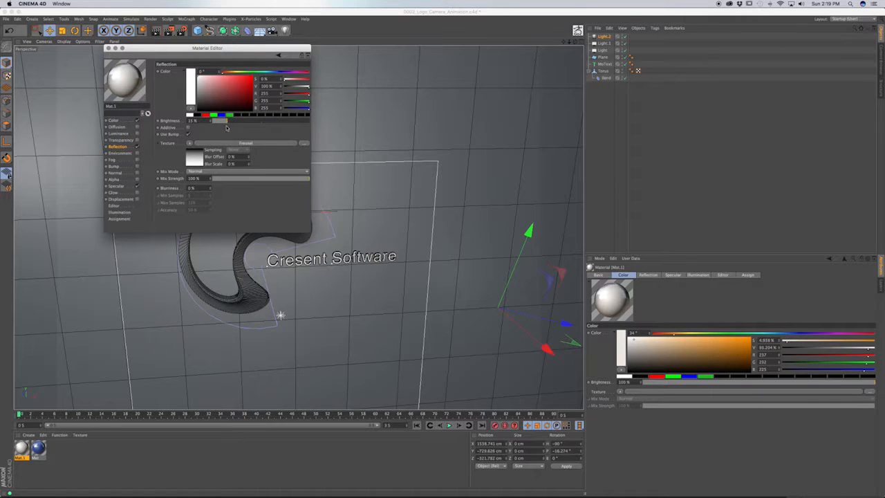
click(225, 179)
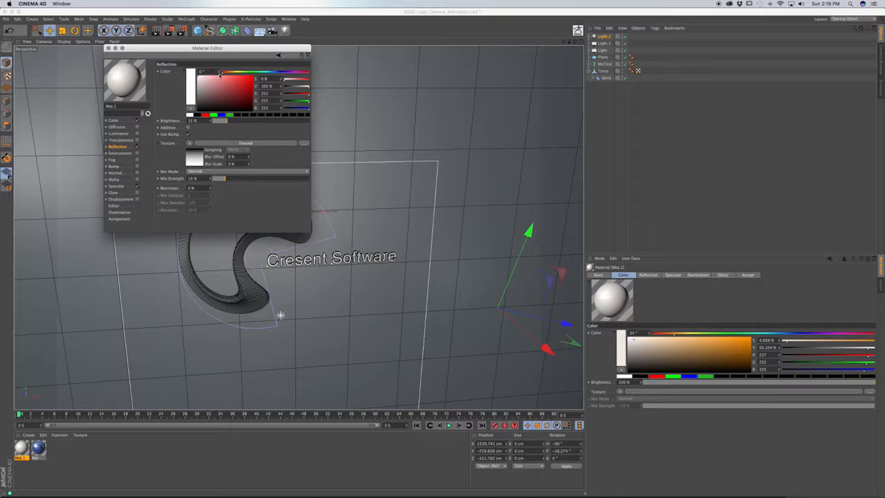
Tint the off-white material's reflection with hue 34°, about 5.6% saturation and 94.2% value, and close the material editor.
drag(221, 72, 230, 73)
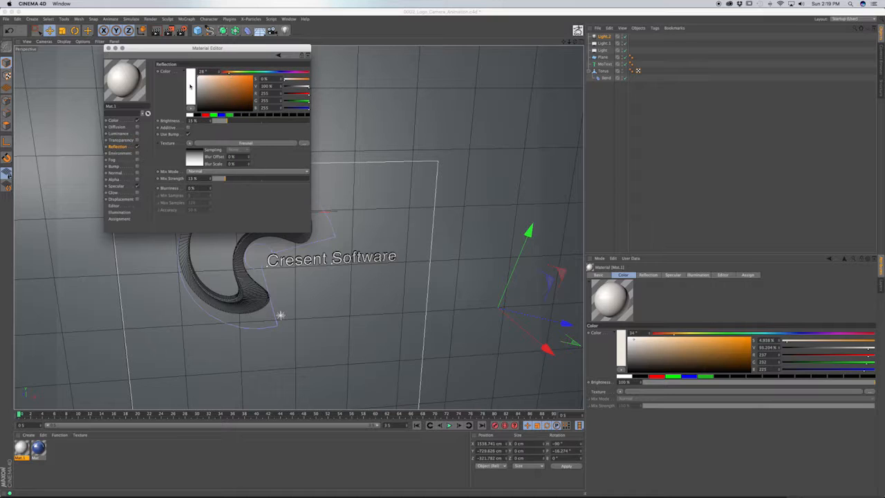
click(200, 79)
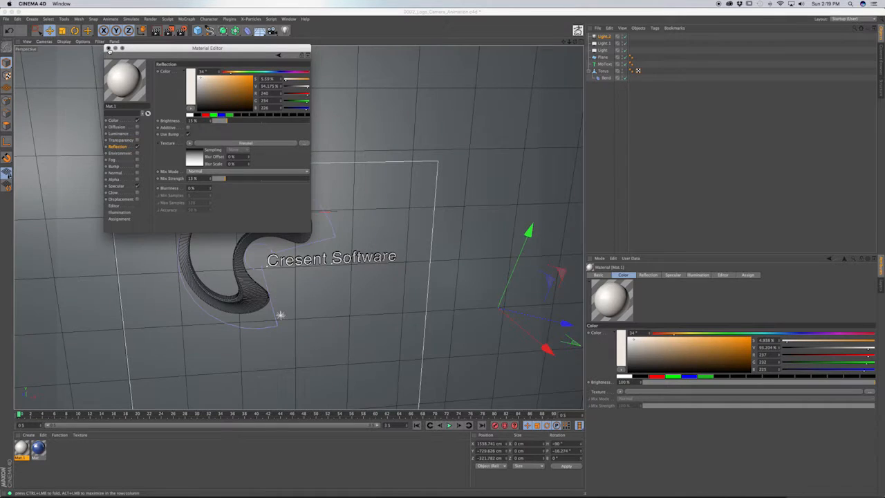
click(108, 47)
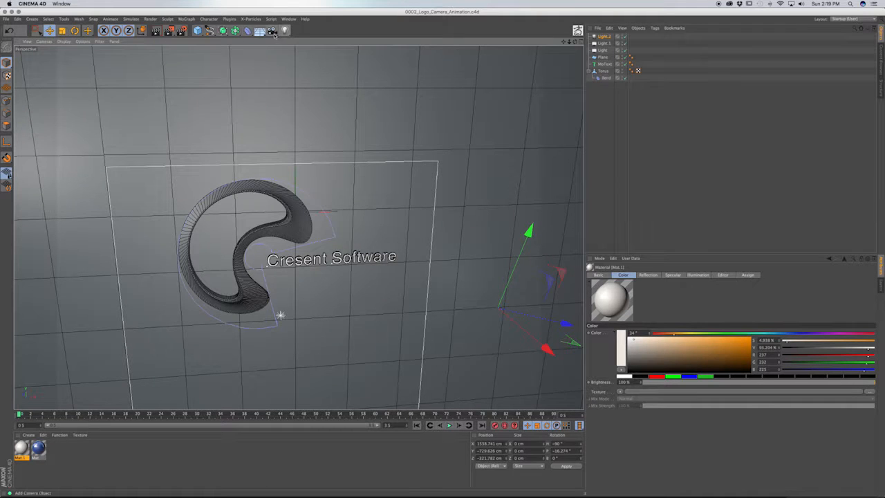
Add a camera from the current view and create an arc spline.
click(272, 31)
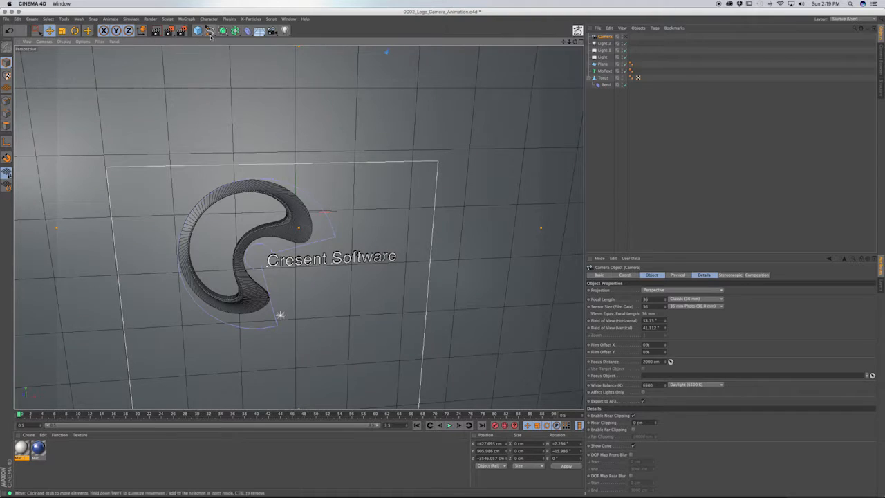
click(209, 31)
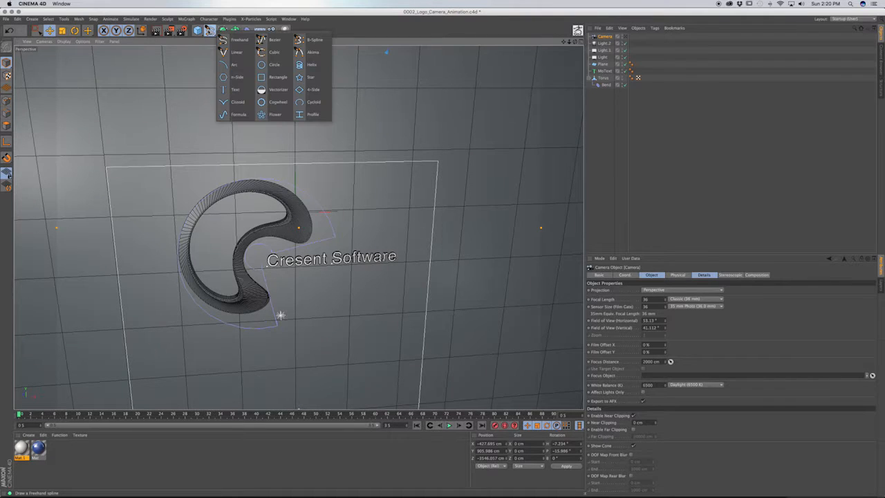
click(236, 65)
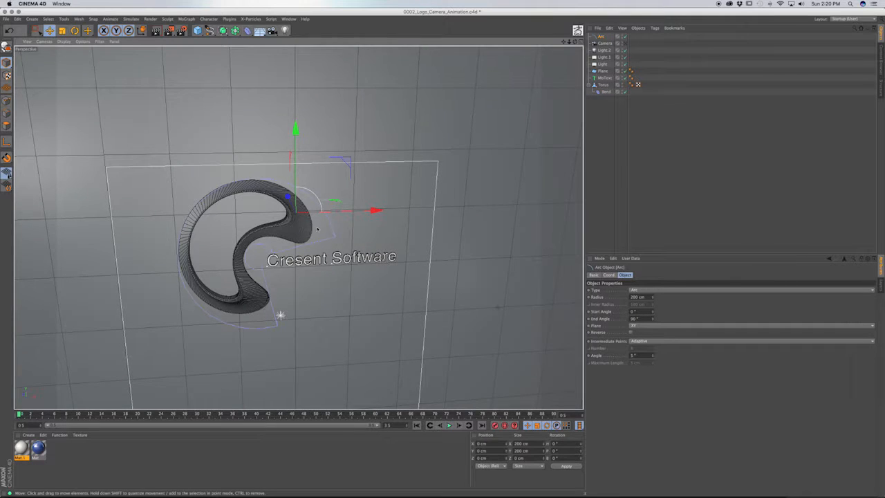
Rotate the arc to 90° pitch and -40° bank, and scale it up to a radius of about 1085 cm.
key(r)
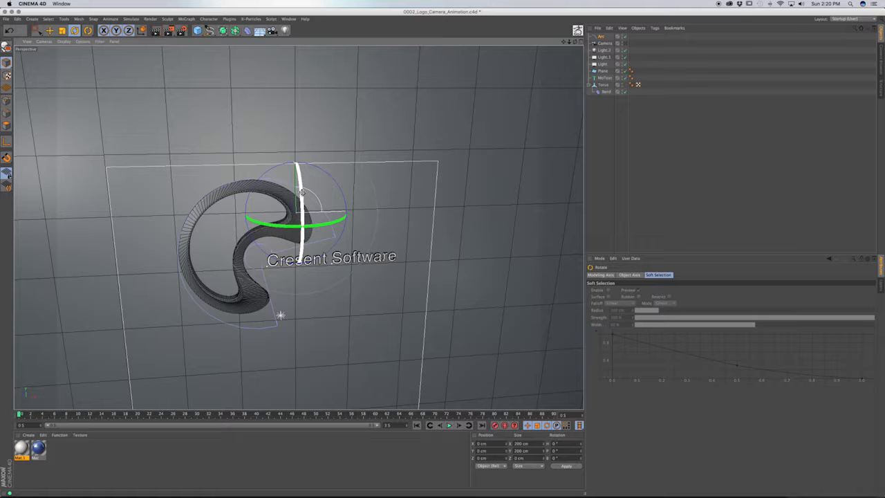
drag(302, 187, 298, 266)
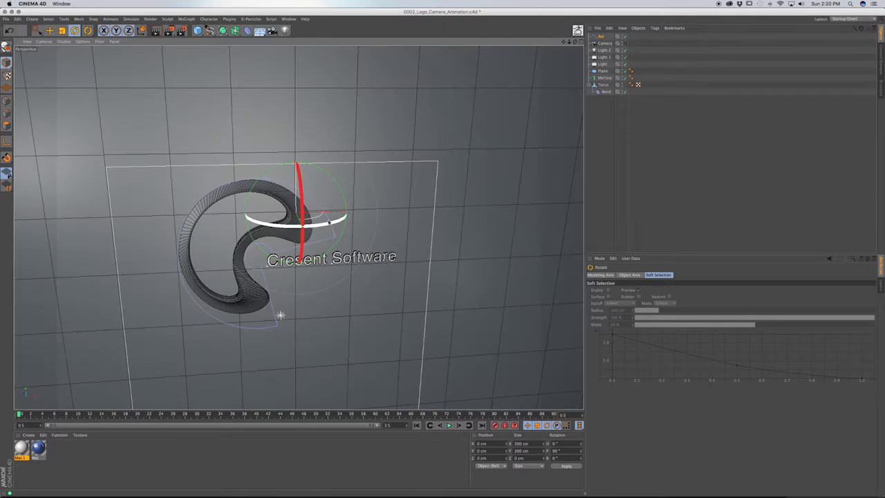
mouse_move(335, 222)
mouse_down()
mouse_move(296, 231)
mouse_move(304, 268)
mouse_move(386, 306)
mouse_up()
key(t)
scroll(299, 236, down, 10)
alt+drag(332, 275, 299, 171)
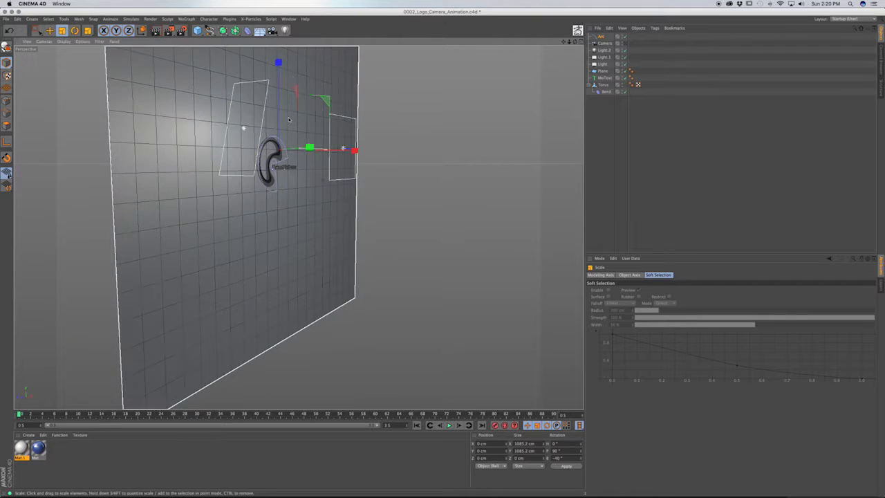
Move the arc out in front of the logo to about X 373, Y -264, Z -1993 cm.
key(e)
drag(285, 69, 306, 267)
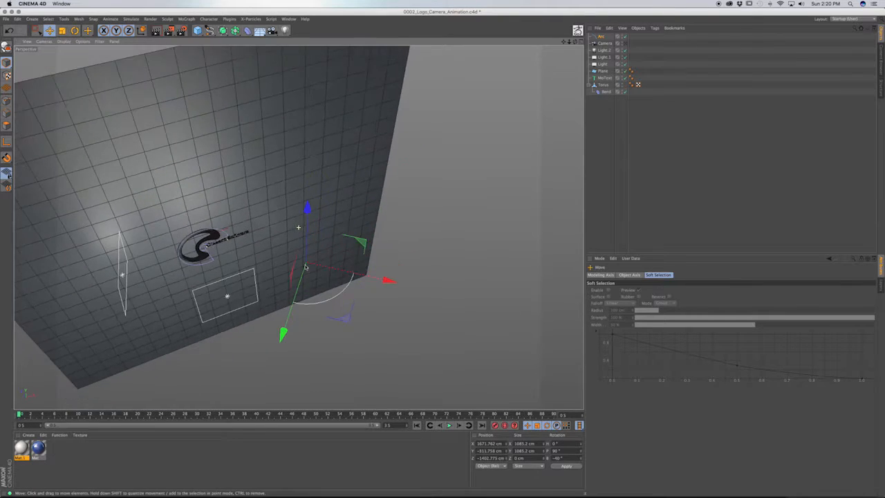
drag(357, 243, 248, 162)
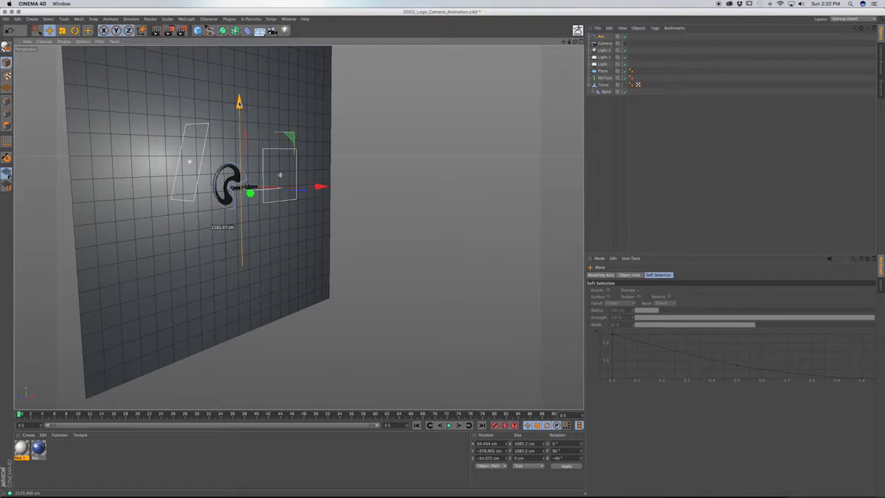
alt+drag(239, 104, 263, 222)
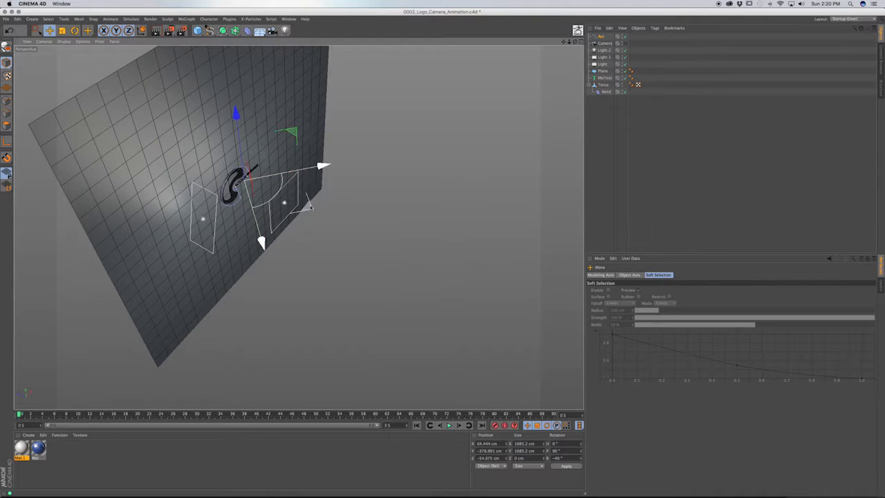
drag(310, 206, 356, 220)
drag(372, 230, 376, 232)
alt+drag(375, 231, 386, 148)
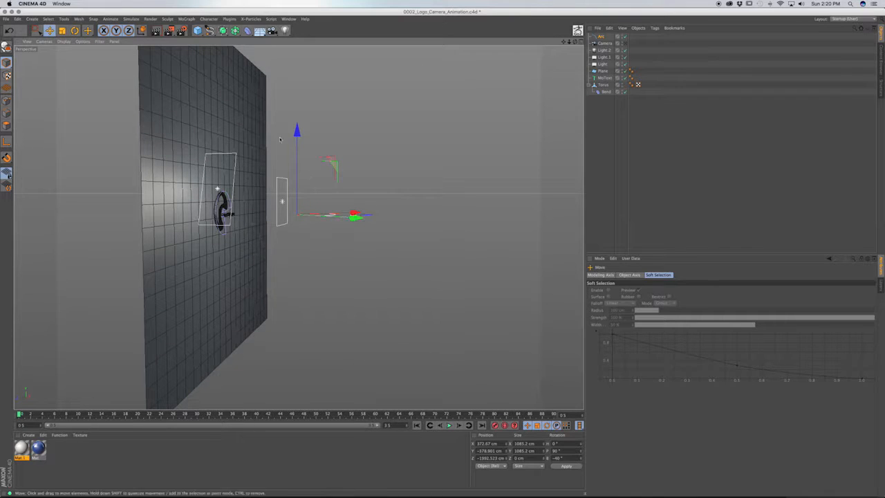
drag(359, 227, 356, 227)
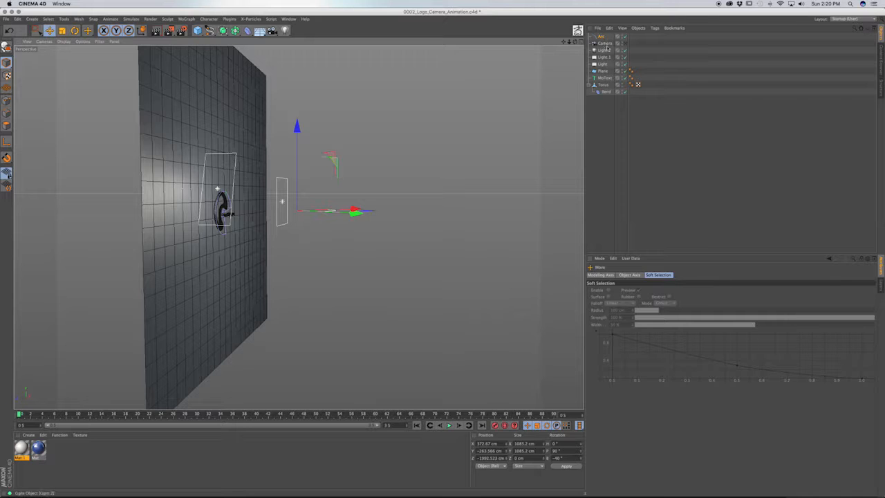
click(608, 44)
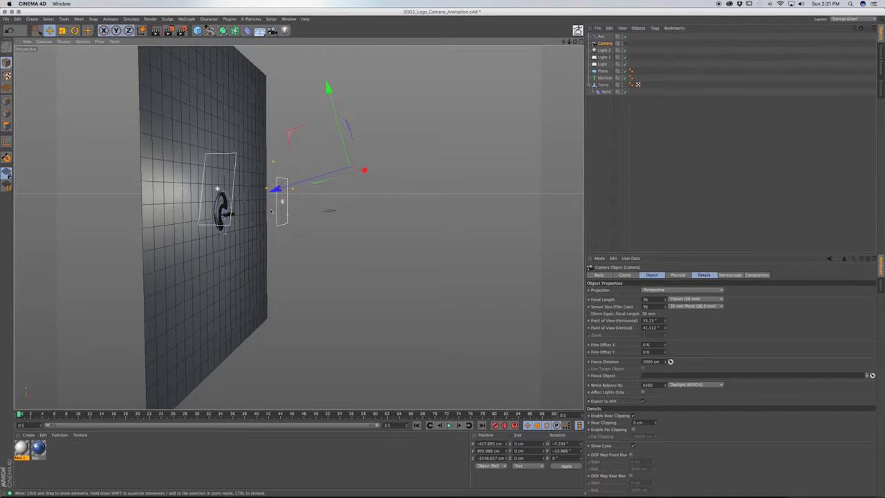
alt+drag(271, 211, 215, 207)
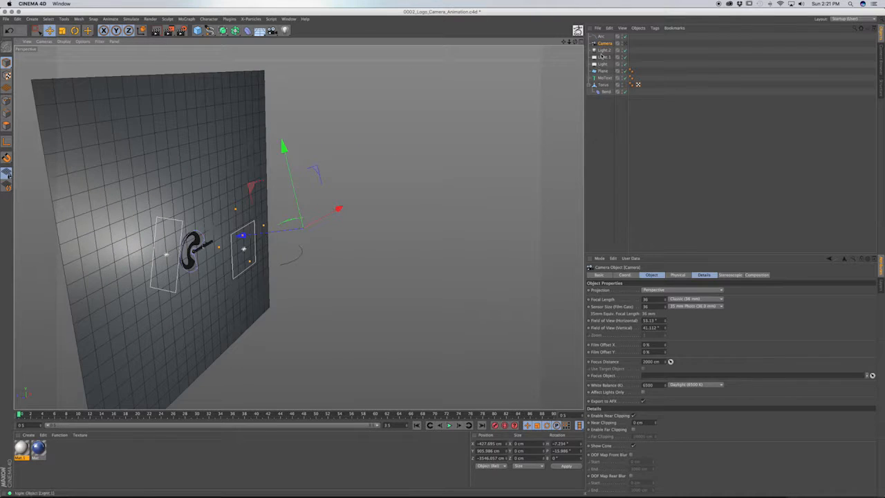
click(602, 37)
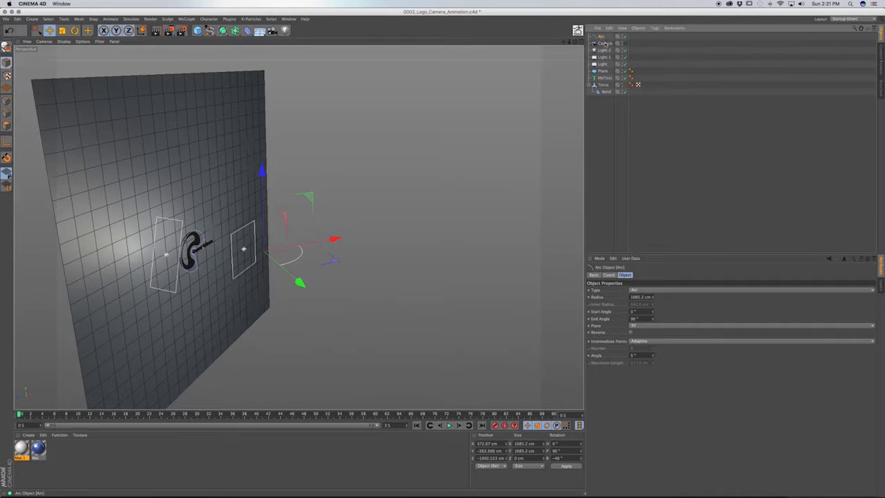
right_click(601, 37)
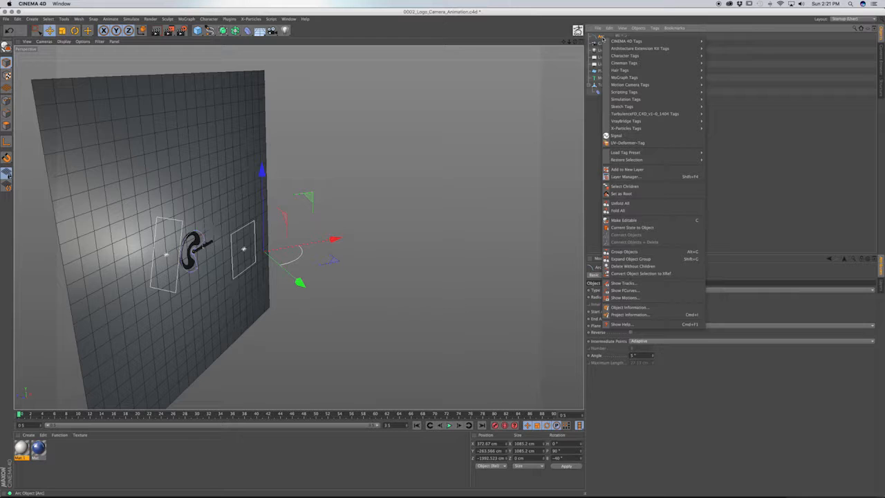
mouse_move(603, 39)
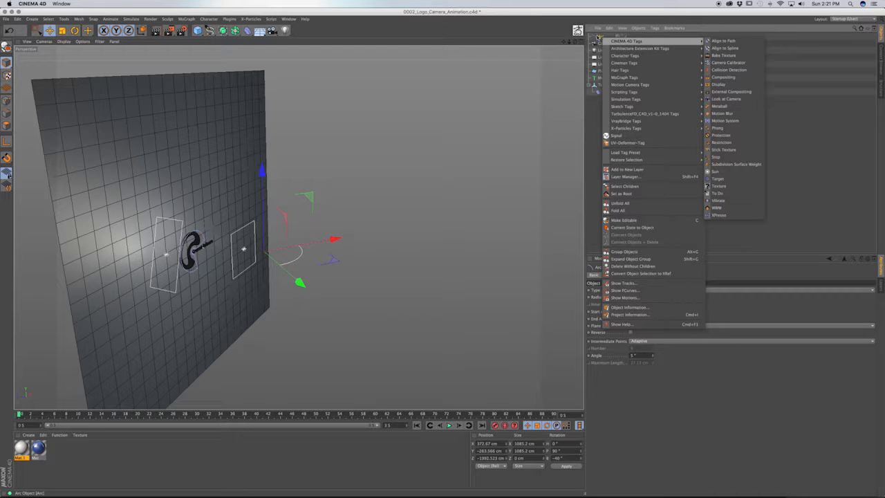
Add an Align to Spline tag to the camera and assign the arc as its spline path.
click(604, 44)
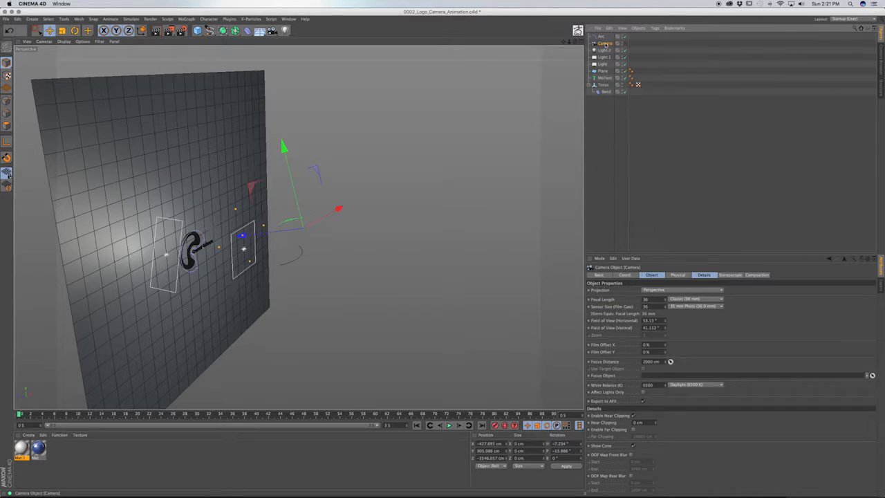
right_click(604, 43)
mouse_move(629, 49)
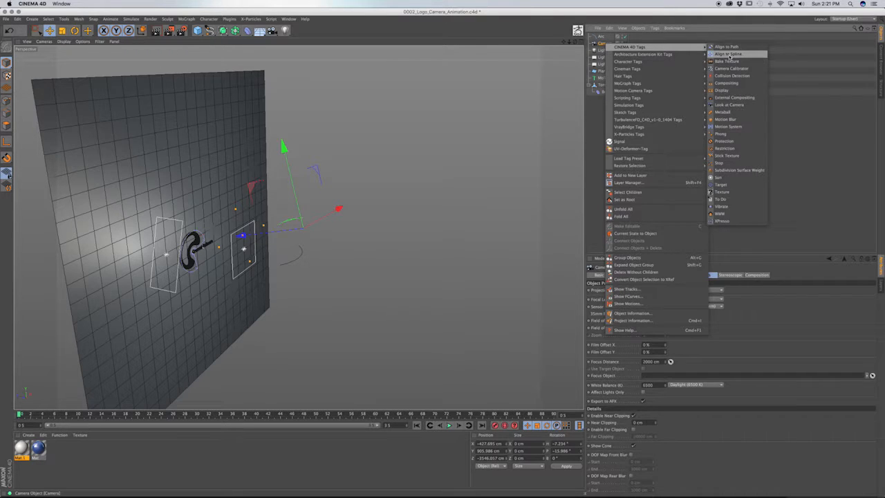
click(732, 54)
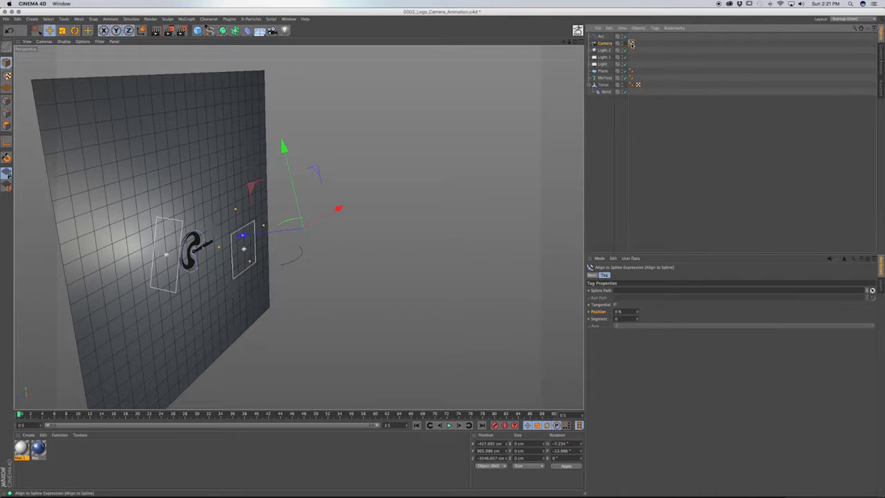
drag(602, 36, 632, 292)
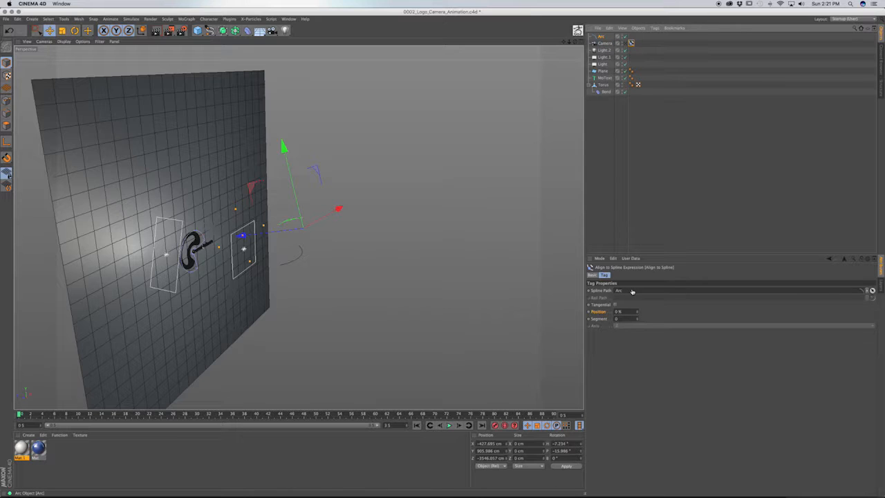
click(632, 291)
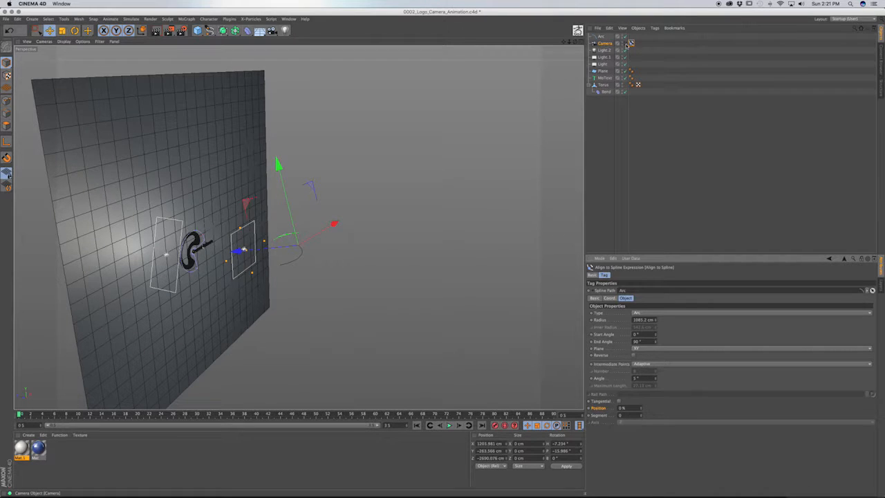
Switch the viewport to look through the camera and add a Target tag to the camera.
click(630, 43)
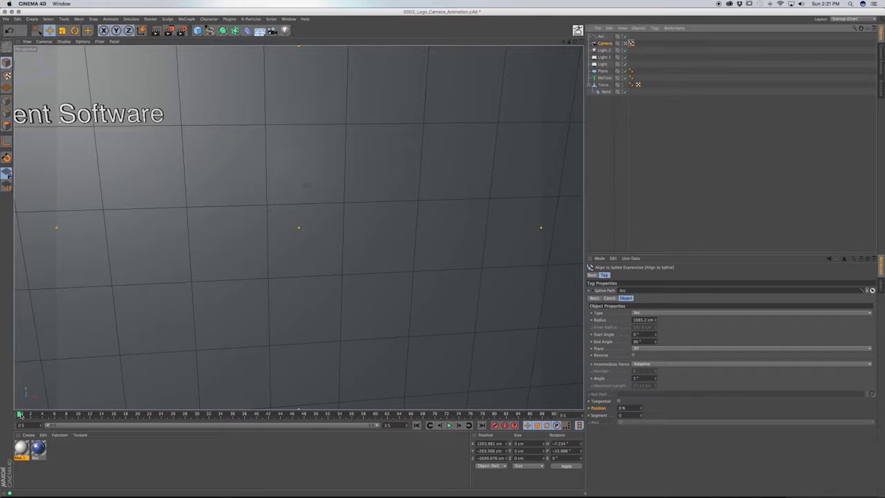
mouse_move(20, 415)
mouse_down()
mouse_move(228, 415)
mouse_move(19, 415)
mouse_up()
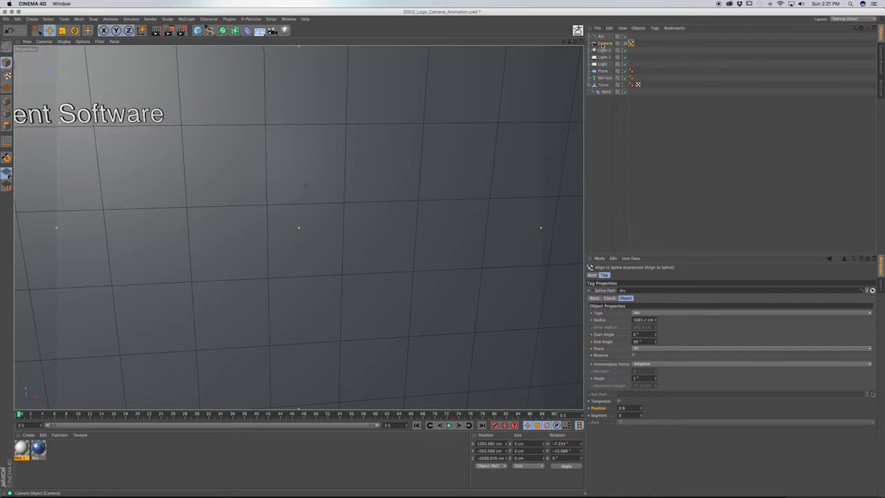
right_click(605, 44)
mouse_move(622, 47)
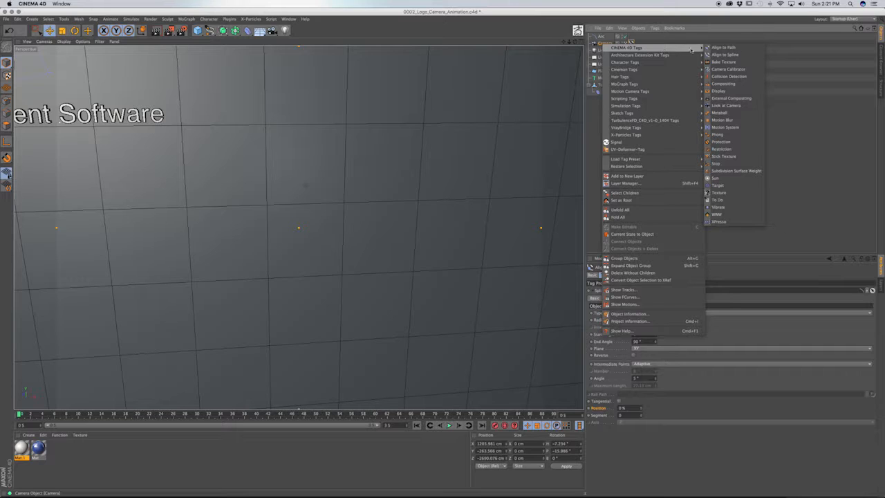
click(729, 186)
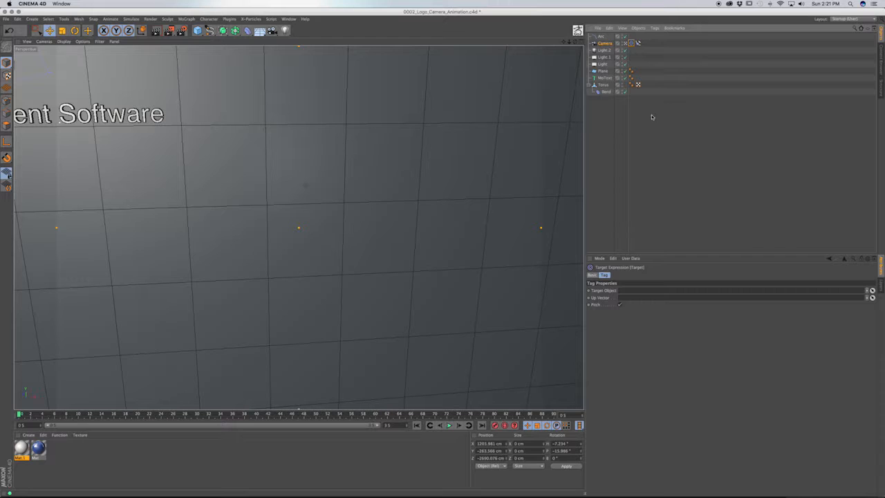
Group the MoText and the torus with its bend under a null and rename the null as Logo.
click(606, 44)
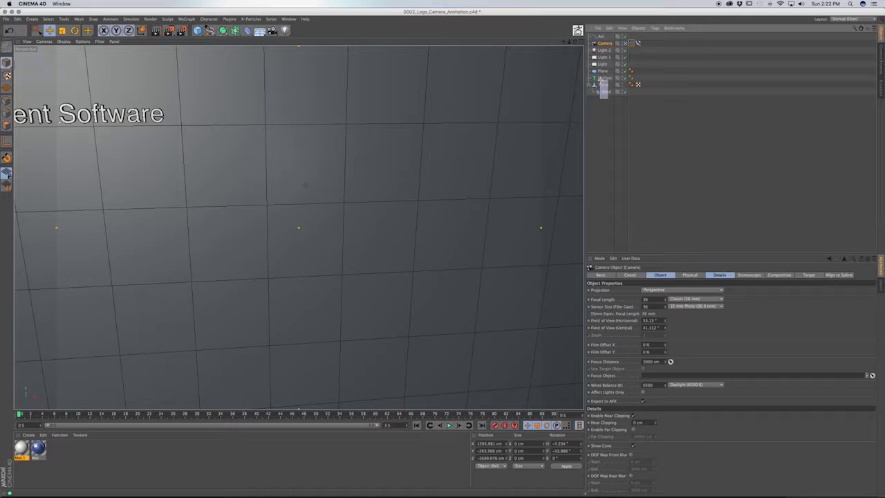
drag(602, 76, 599, 75)
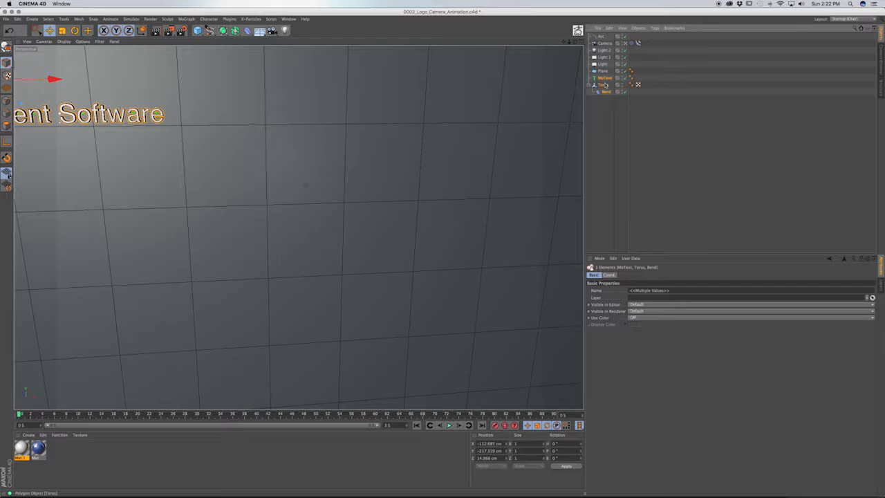
key(alt+g)
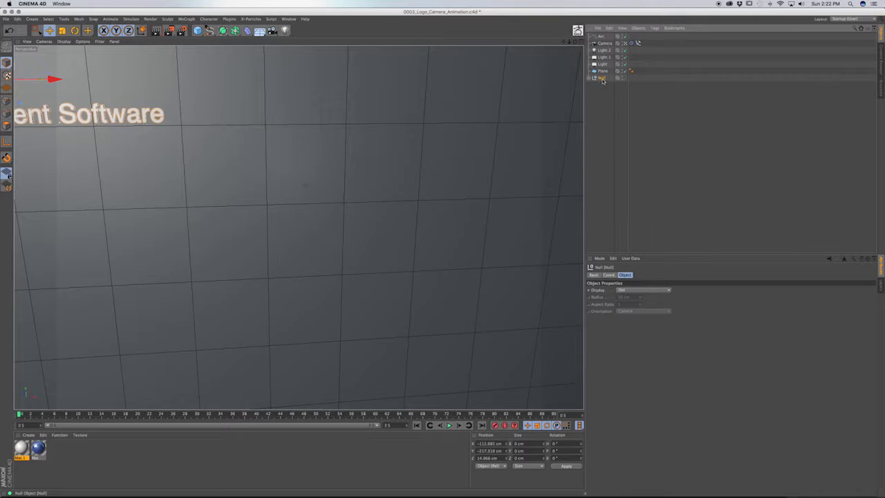
double_click(603, 78)
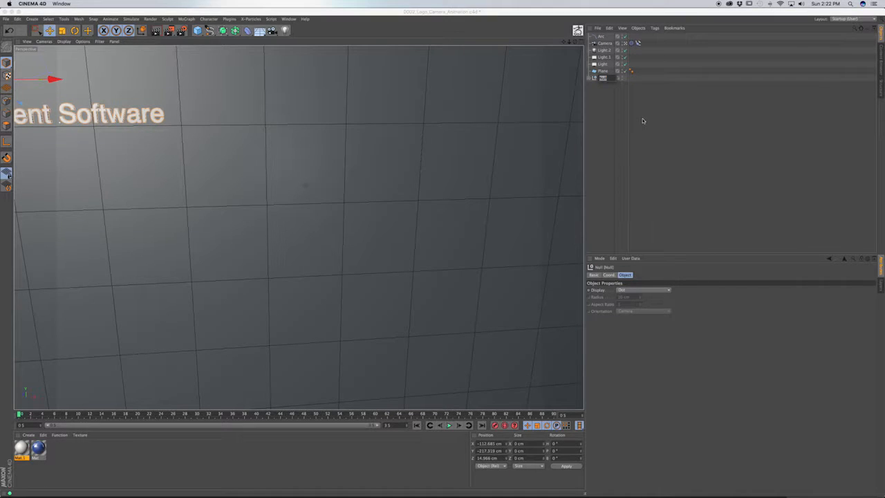
key(BackSpace)
text(Logo)
key(Return)
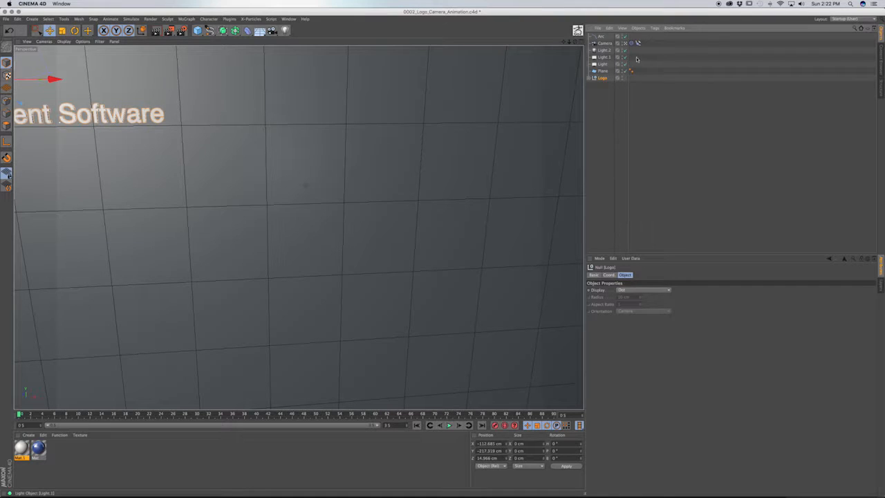
Assign the Logo null as the target object of the camera's Target tag.
click(631, 43)
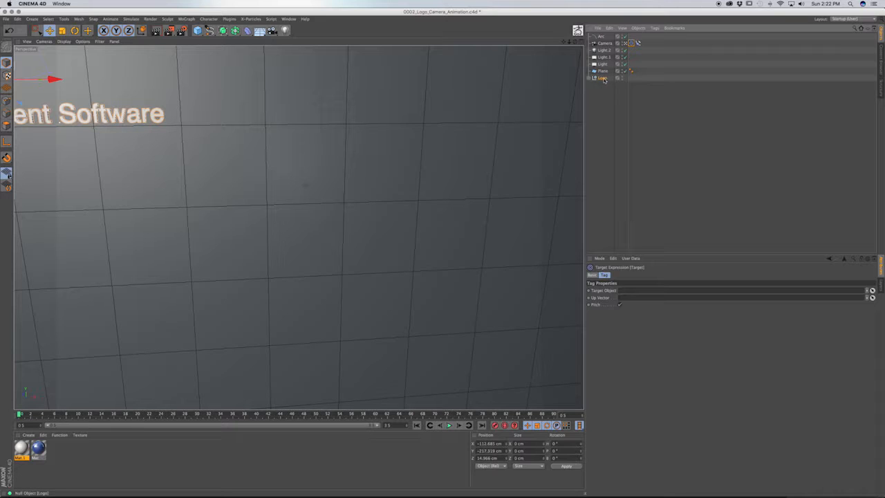
drag(604, 79, 628, 291)
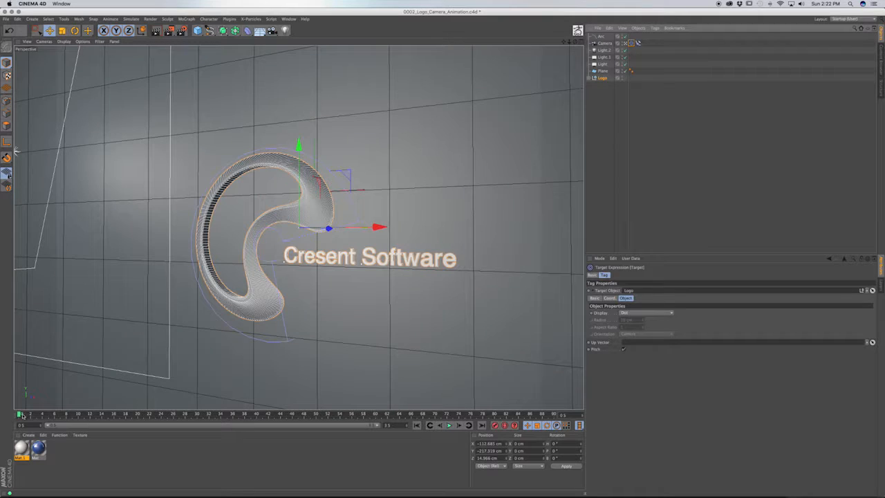
click(30, 415)
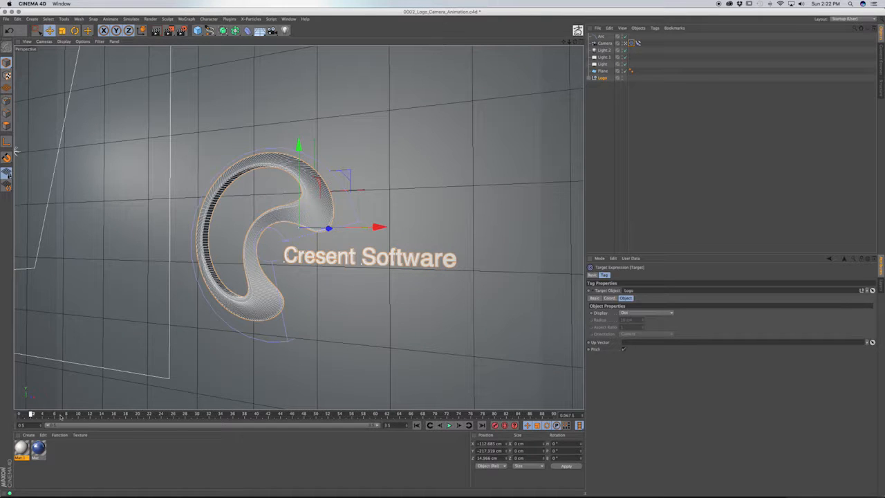
drag(61, 415, 20, 414)
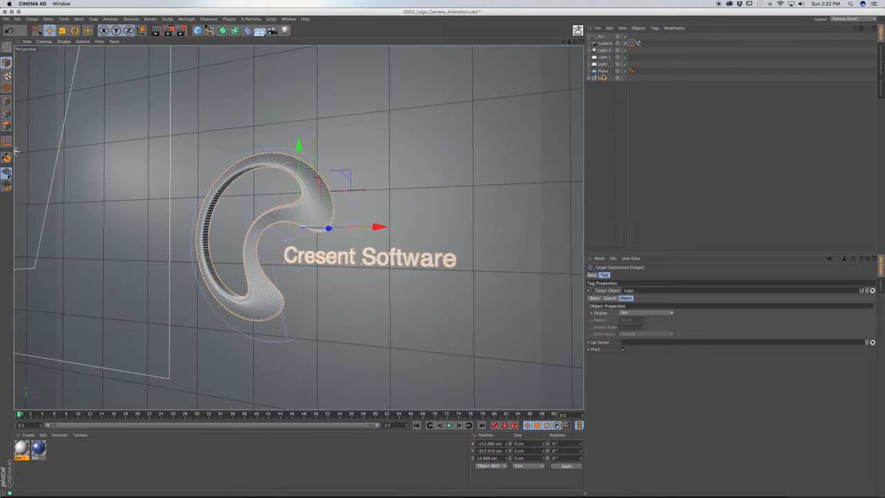
Keyframe the camera's Align to Spline position at 0% on frame 0 and 100% on the last frame, and scrub through the move.
click(638, 43)
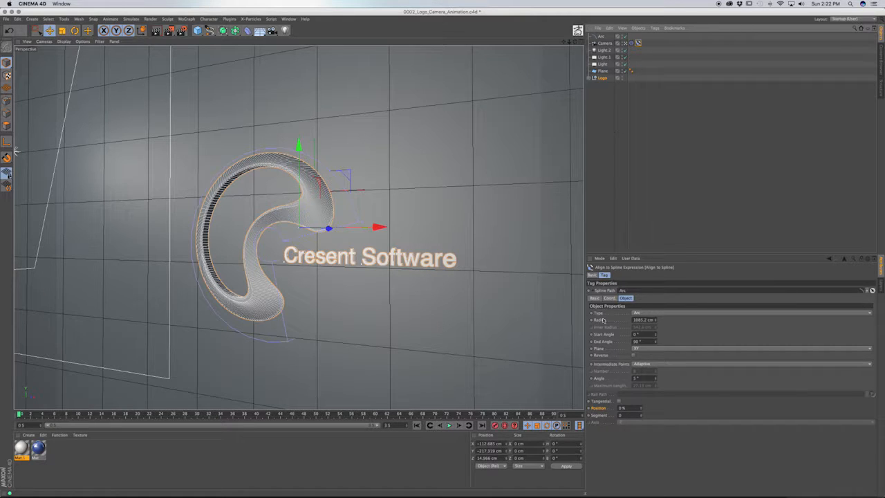
ctrl+click(590, 408)
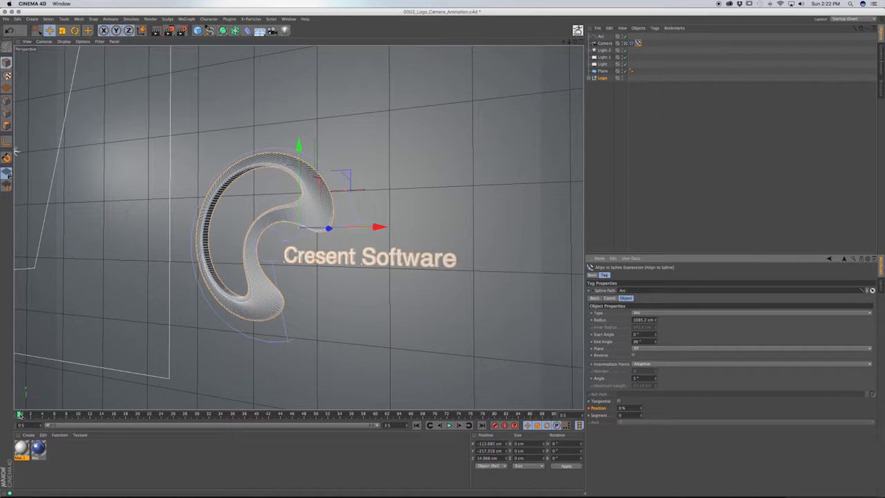
drag(20, 415, 555, 416)
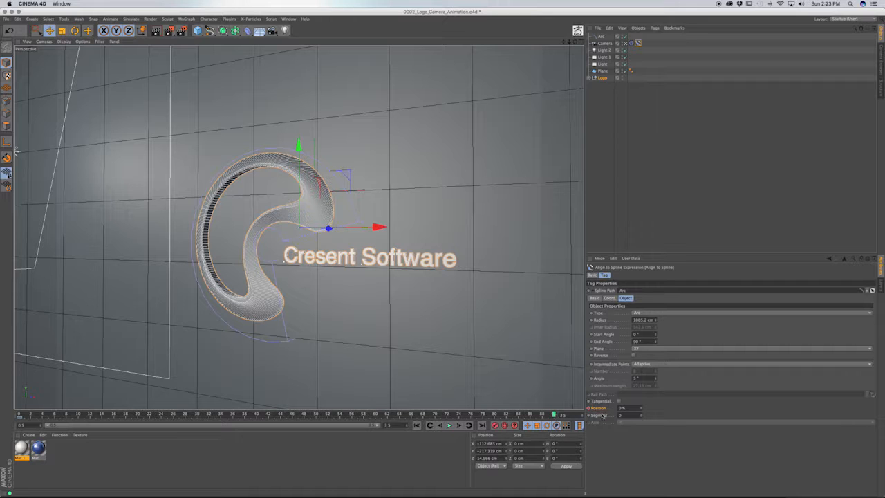
drag(641, 411, 703, 408)
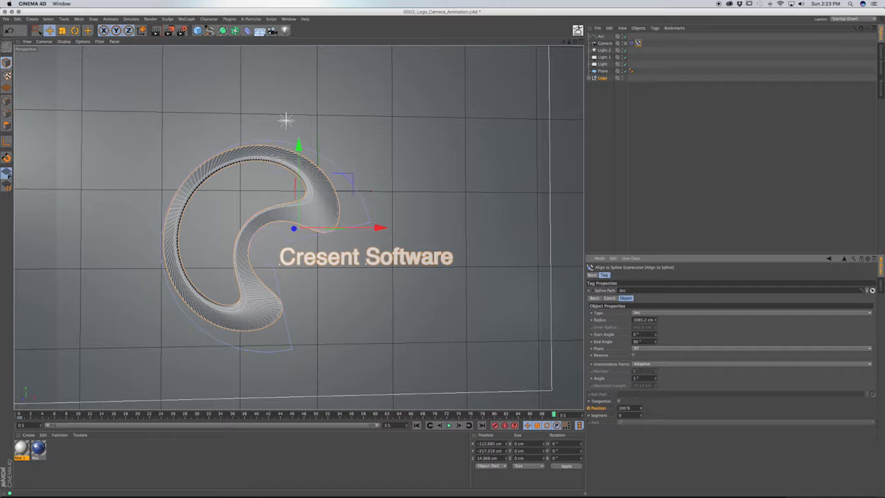
click(641, 411)
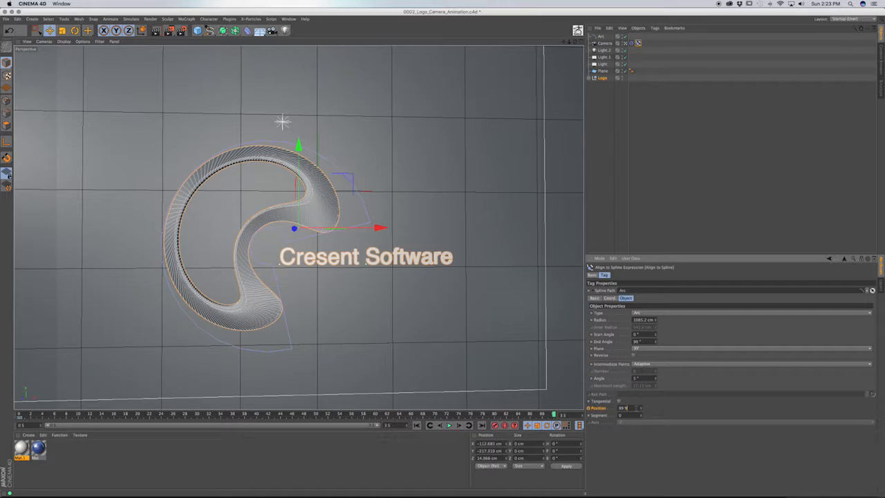
double_click(624, 408)
text(100)
key(Return)
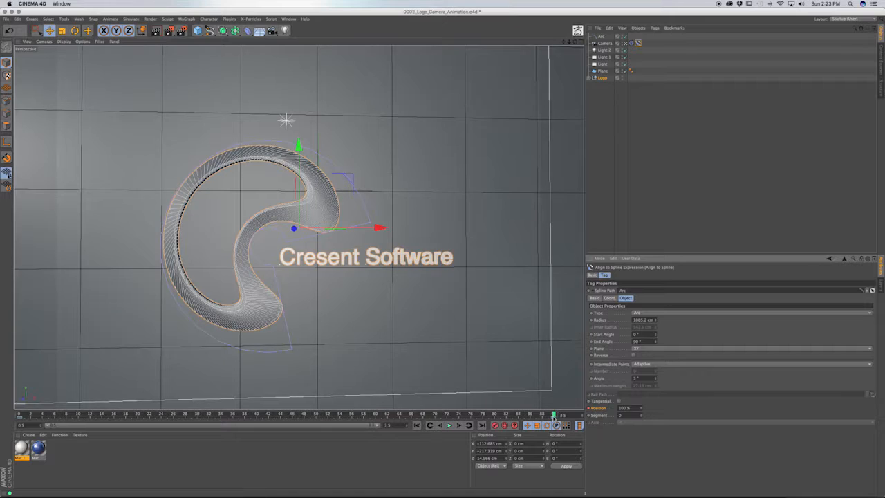
drag(553, 414, 323, 413)
drag(254, 417, 553, 413)
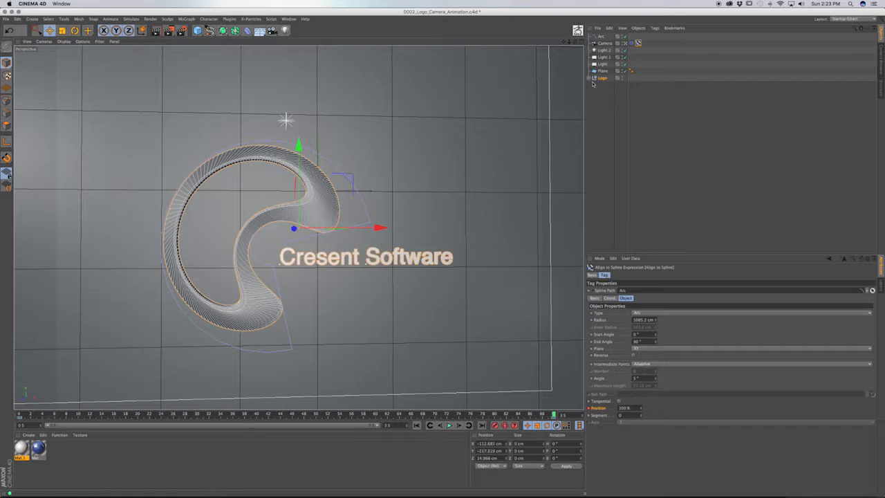
Apply the blue material Mat to the torus and the white material Mat.1 to the MoText inside the Logo null.
click(593, 78)
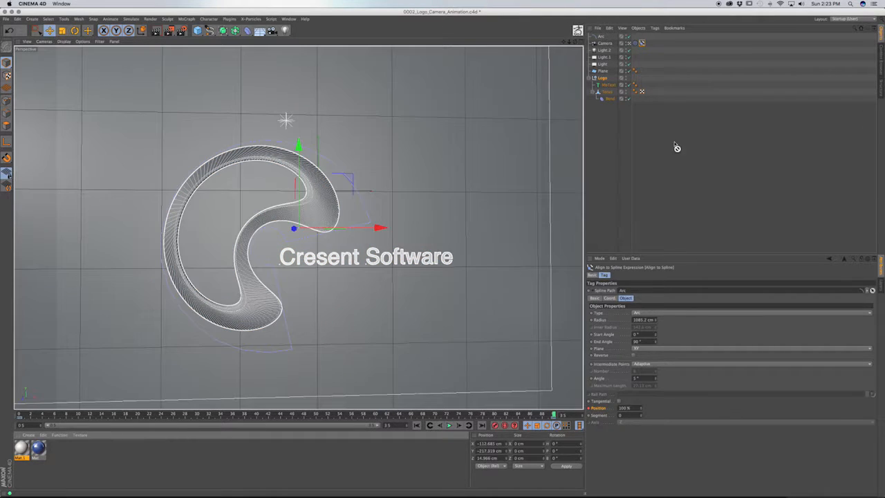
drag(610, 93, 611, 93)
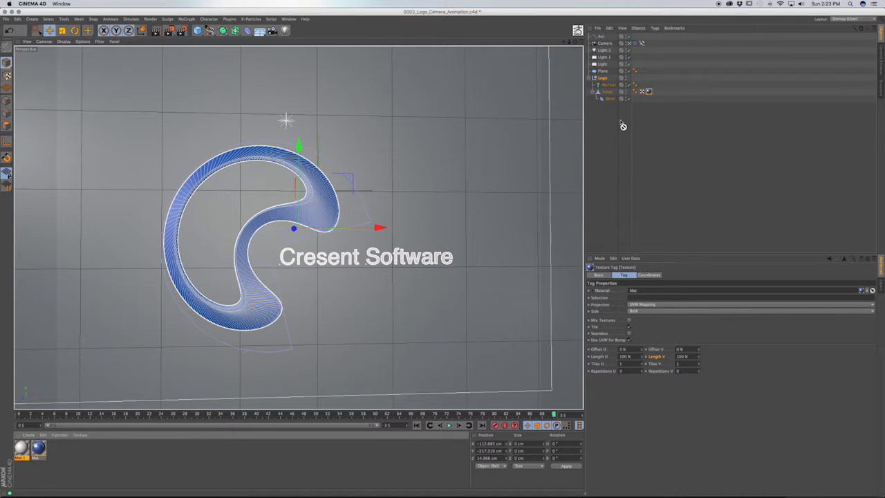
drag(618, 81, 619, 83)
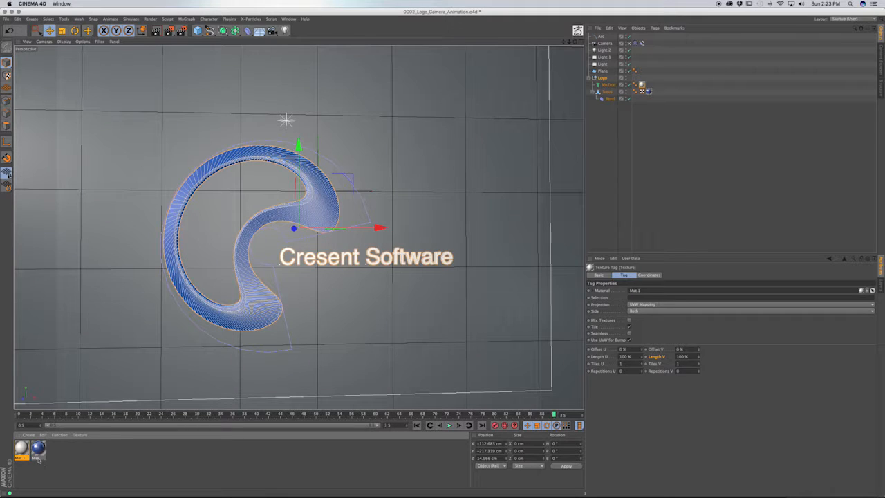
Rename the blue material as Shape and the white material as Text.
click(40, 459)
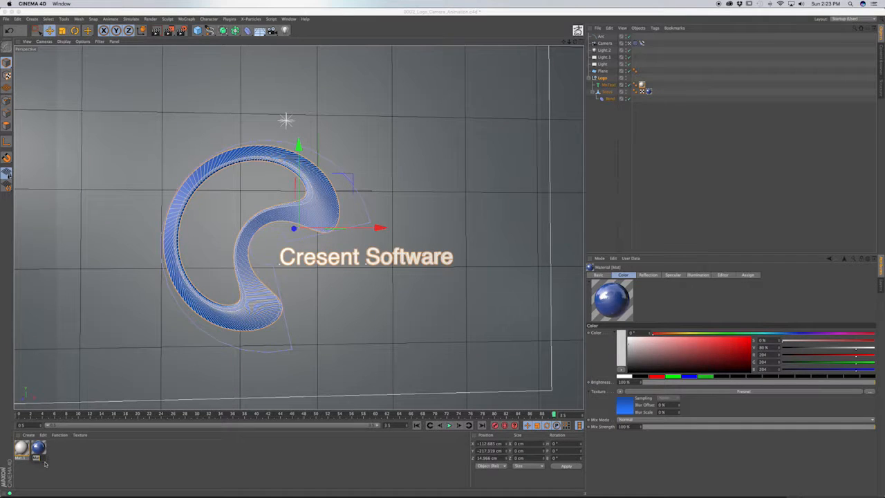
key(Return)
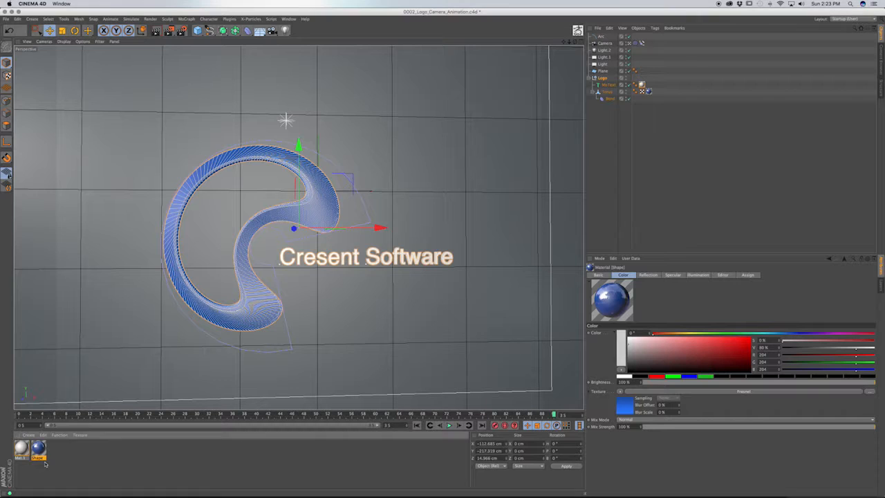
click(23, 455)
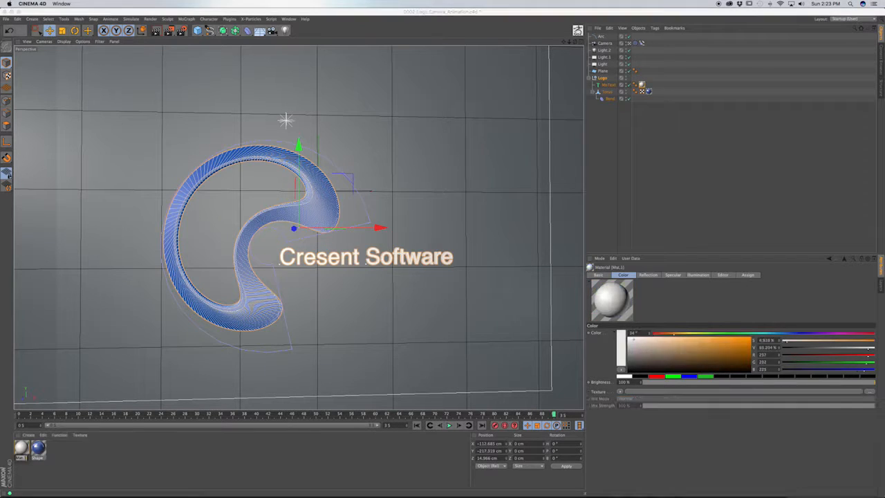
double_click(20, 457)
text(Text)
key(Return)
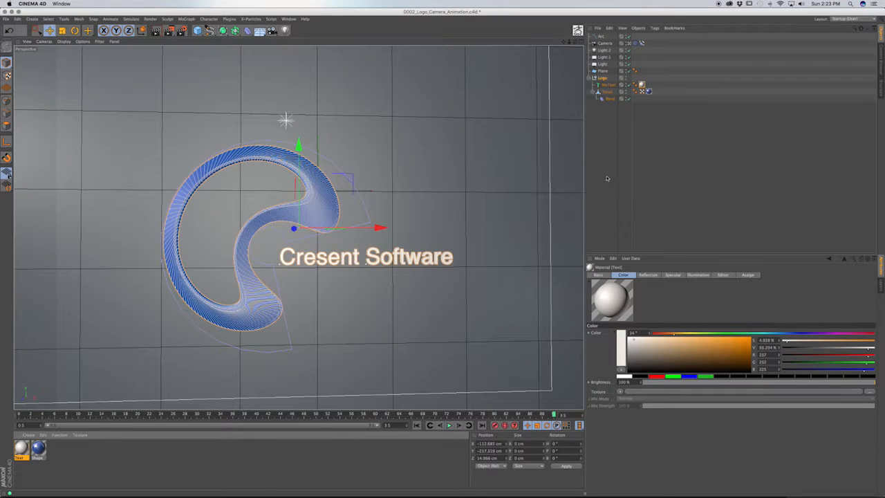
Create a new material and load a Fresnel shader as its color texture.
click(422, 269)
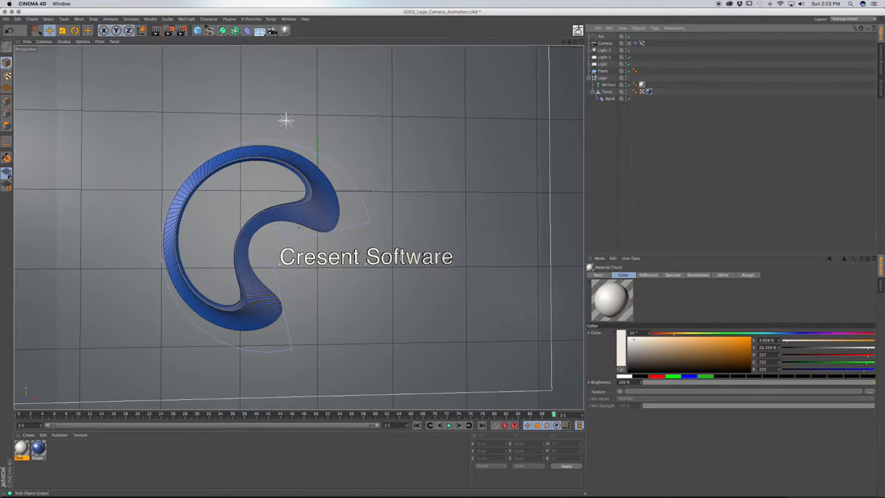
click(267, 315)
double_click(74, 456)
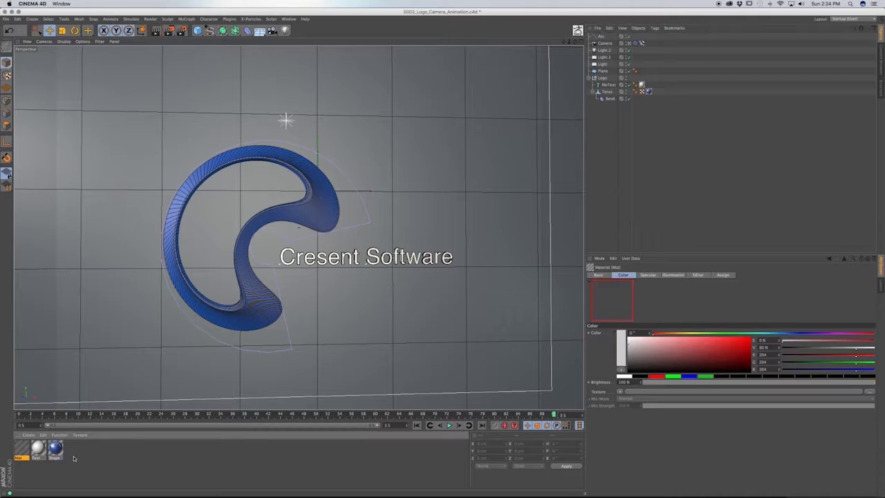
double_click(21, 448)
click(113, 121)
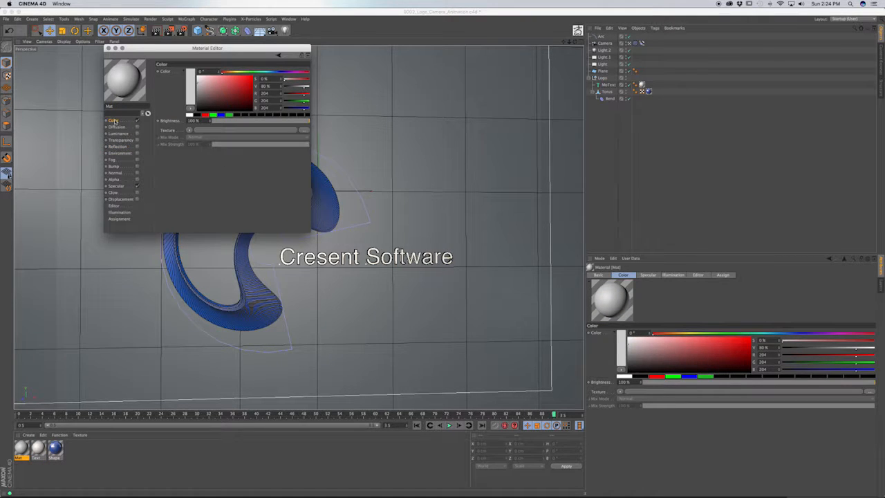
click(190, 131)
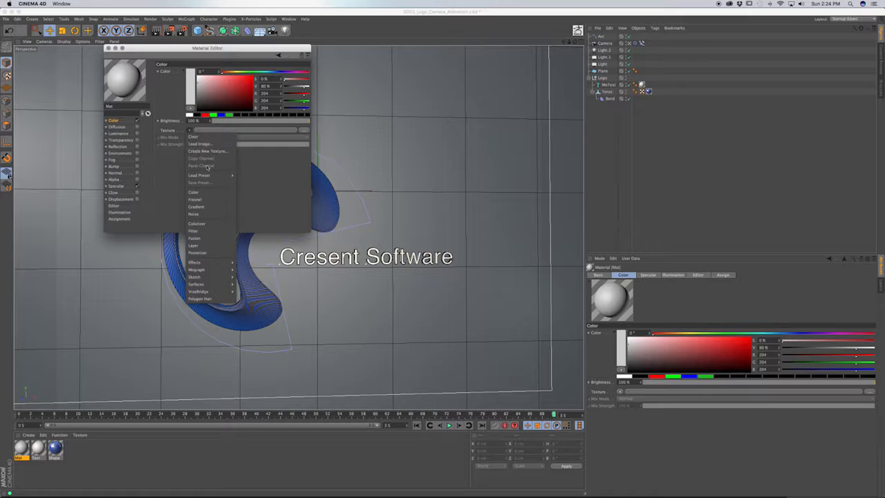
click(203, 199)
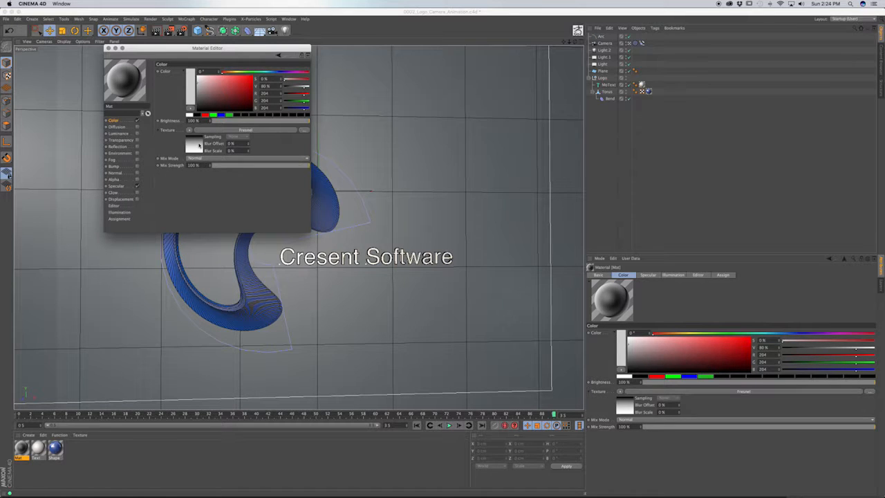
Change the white knot of the color channel's Fresnel gradient to a dark, warm brownish grey.
click(217, 131)
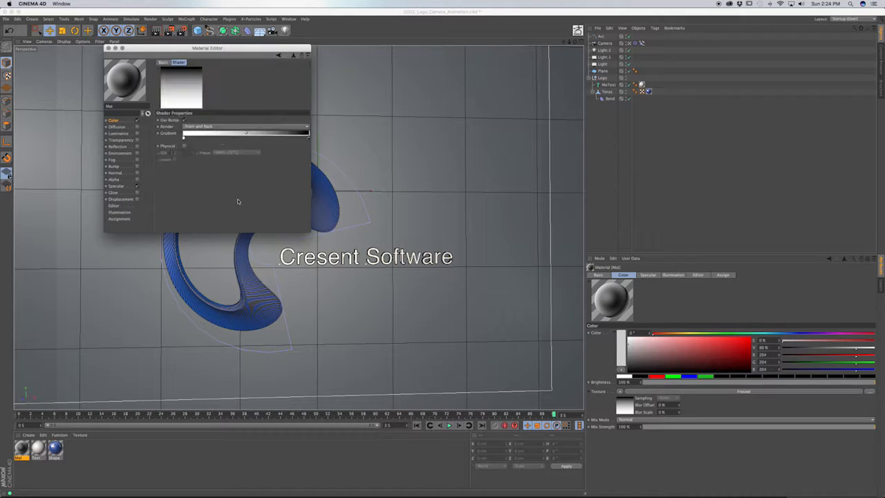
double_click(184, 138)
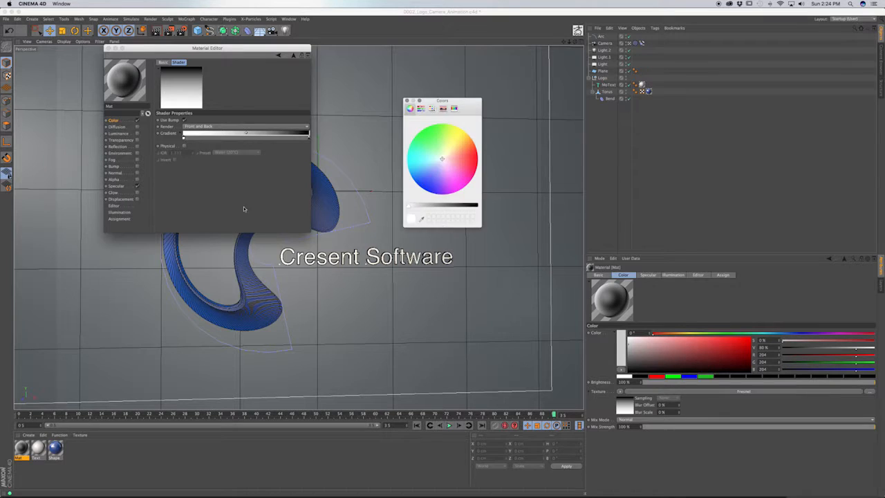
click(446, 157)
drag(409, 208, 445, 209)
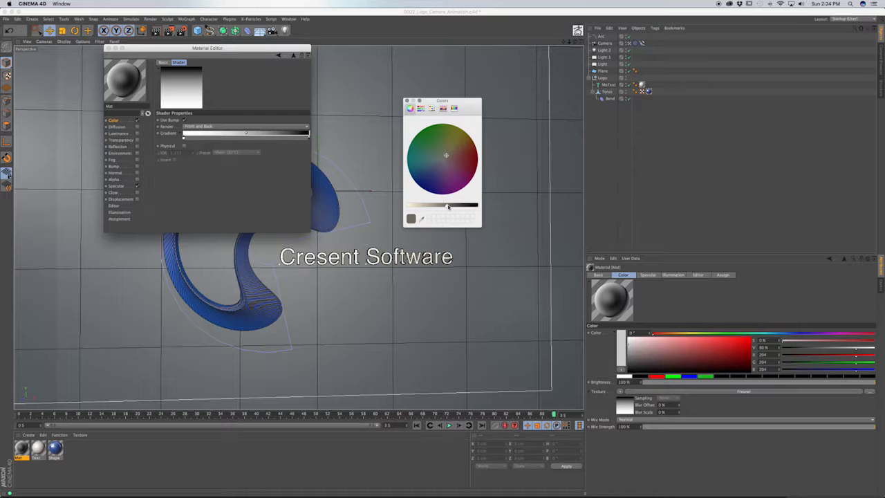
click(407, 101)
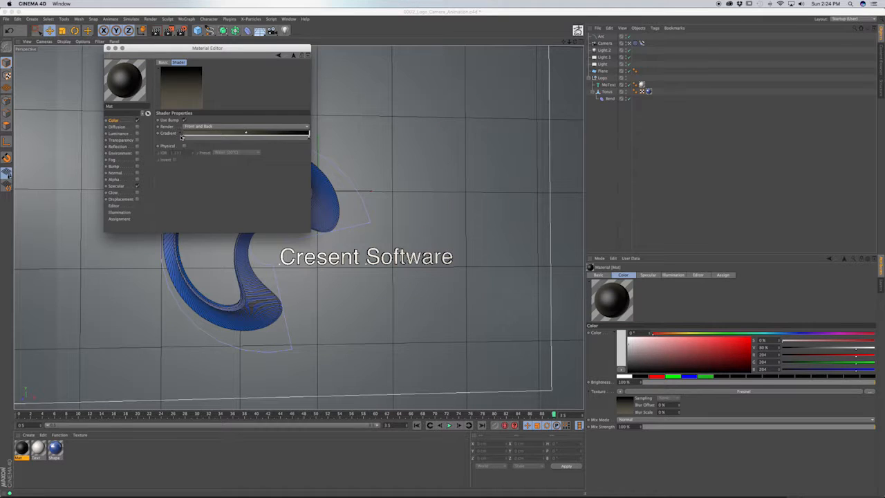
Replace the Fresnel gradient's black end with the brownish grey knot color and make it slightly darker.
drag(204, 141, 309, 141)
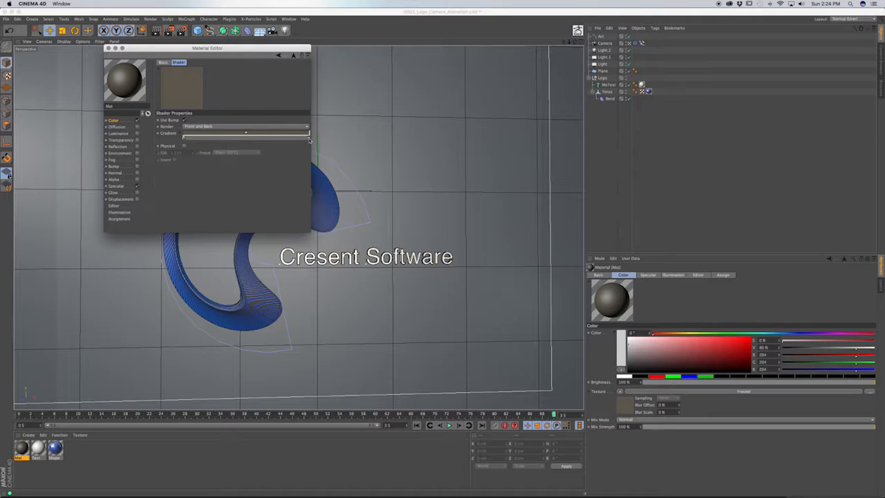
double_click(309, 140)
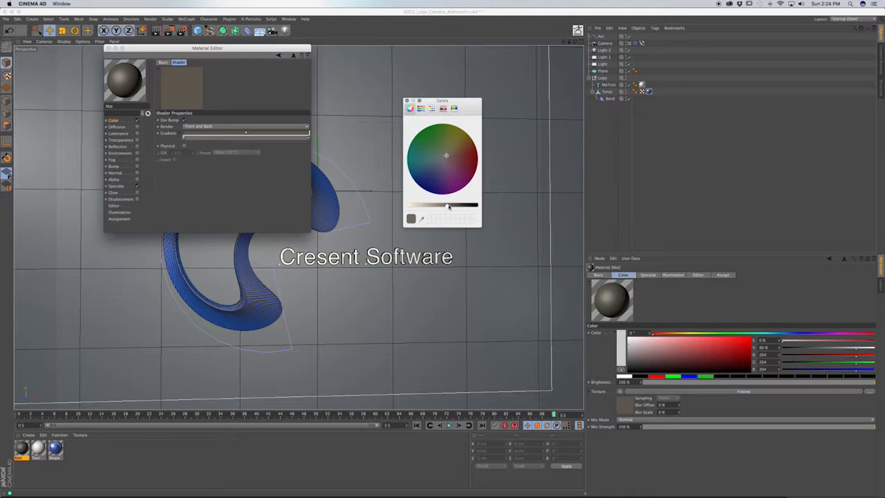
drag(448, 206, 456, 208)
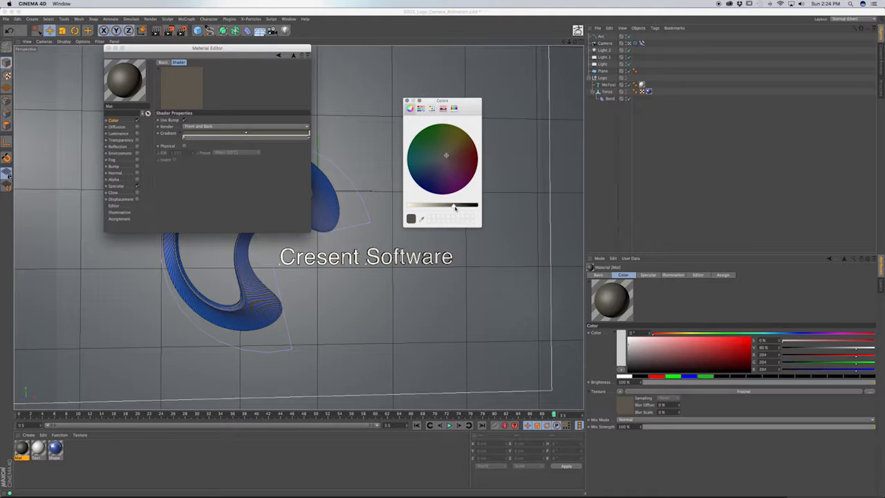
click(408, 101)
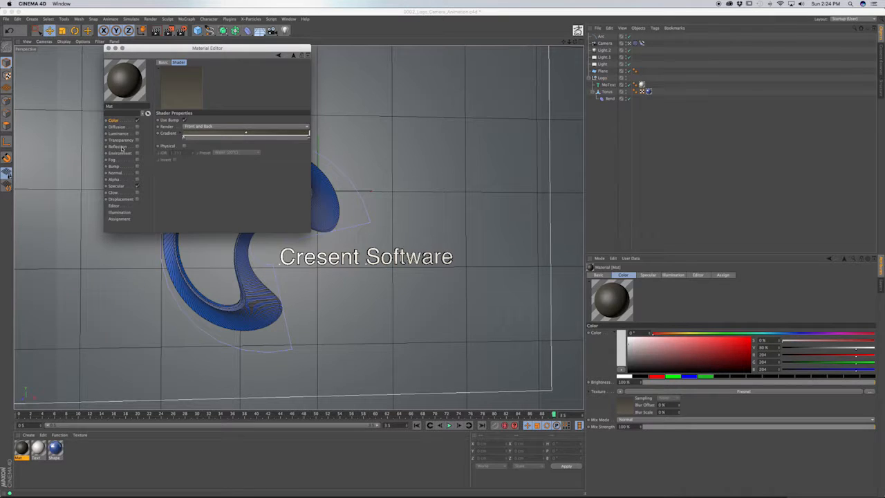
Enable reflection on the new material with a warm off-white tint of hue 32° and load a Fresnel texture.
click(133, 148)
click(136, 147)
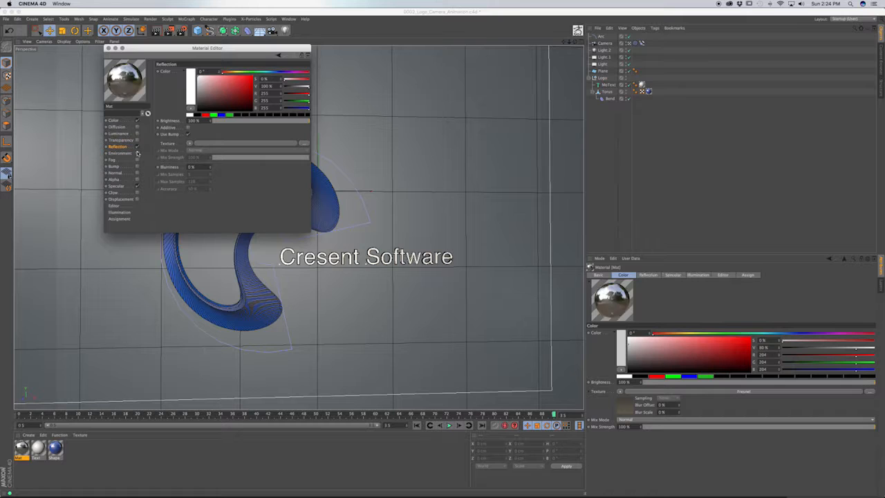
drag(223, 73, 229, 72)
click(201, 80)
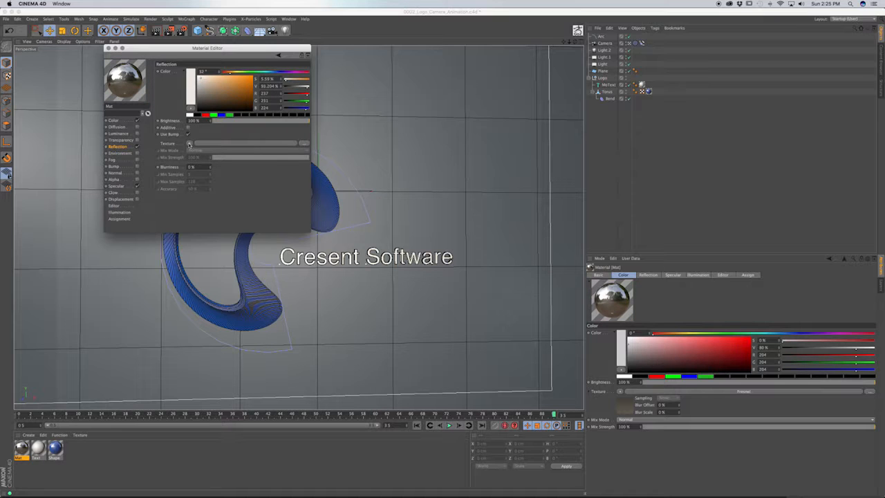
click(190, 144)
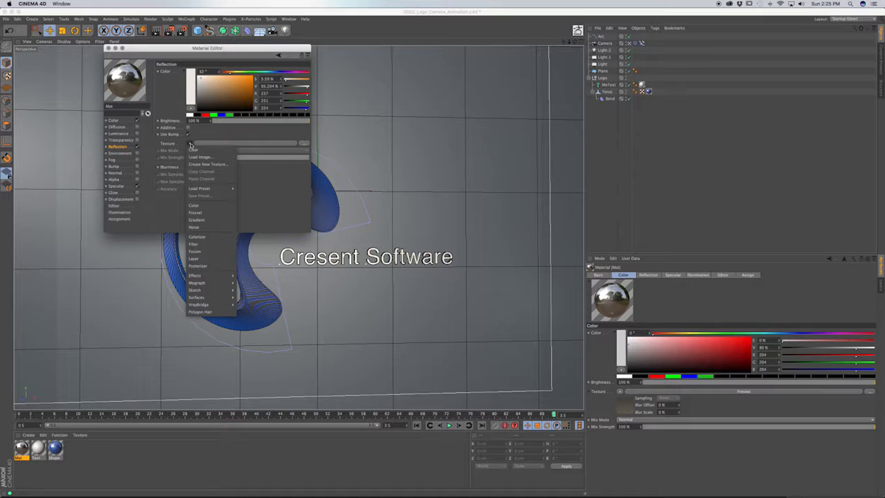
click(199, 212)
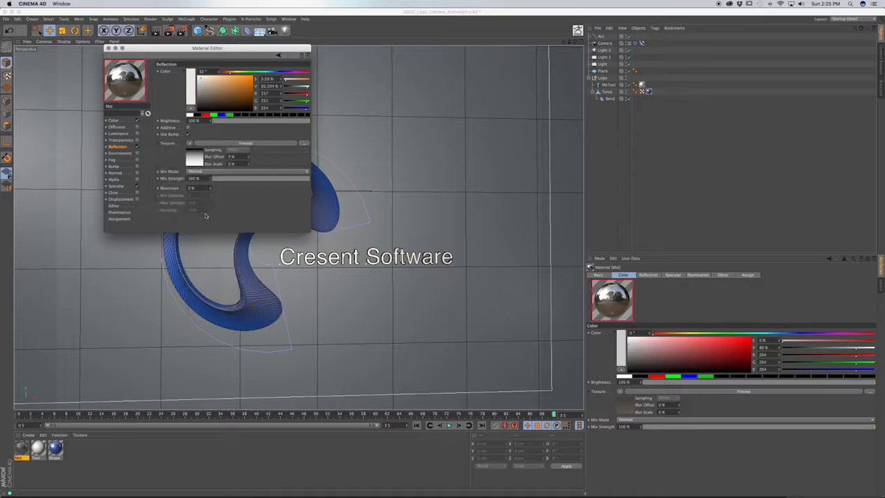
Lower the reflection brightness to 12% and the Fresnel mix strength to below 25%.
click(235, 123)
drag(233, 122, 225, 123)
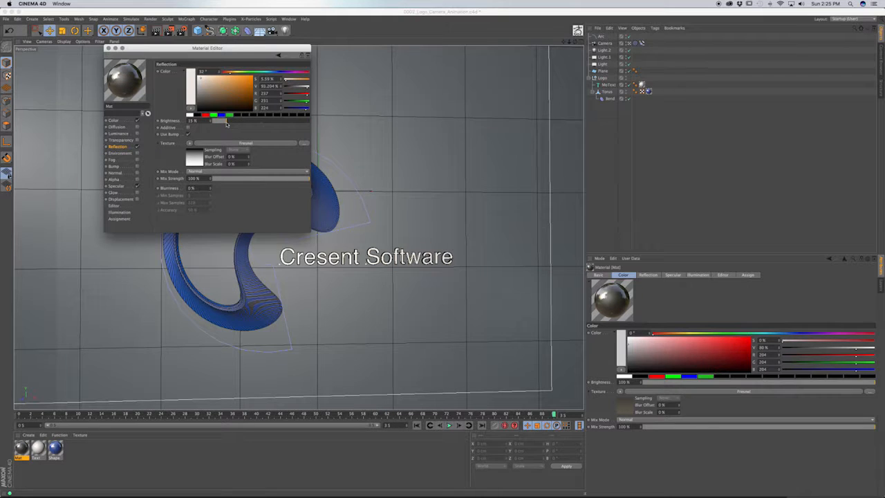
click(241, 180)
drag(241, 181, 236, 180)
drag(227, 123, 223, 124)
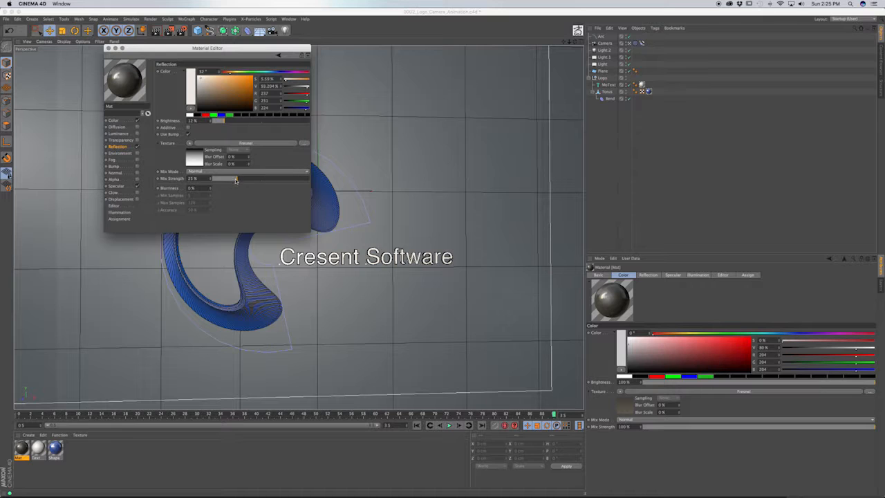
drag(236, 180, 229, 182)
Enable the Bump channel on the new background material and load a Noise texture into it.
click(115, 167)
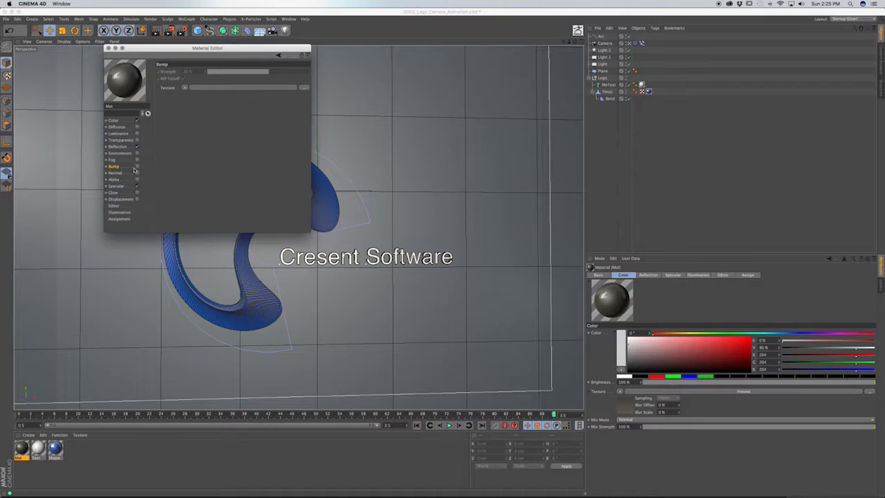
click(137, 166)
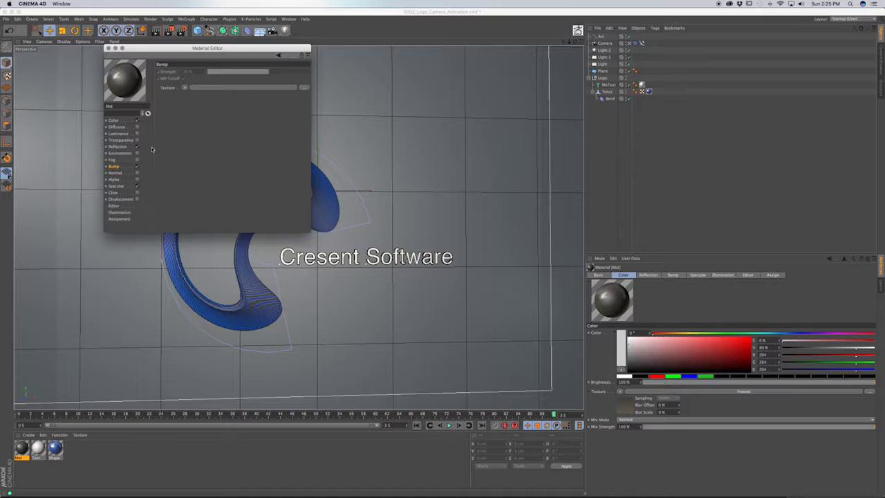
click(185, 87)
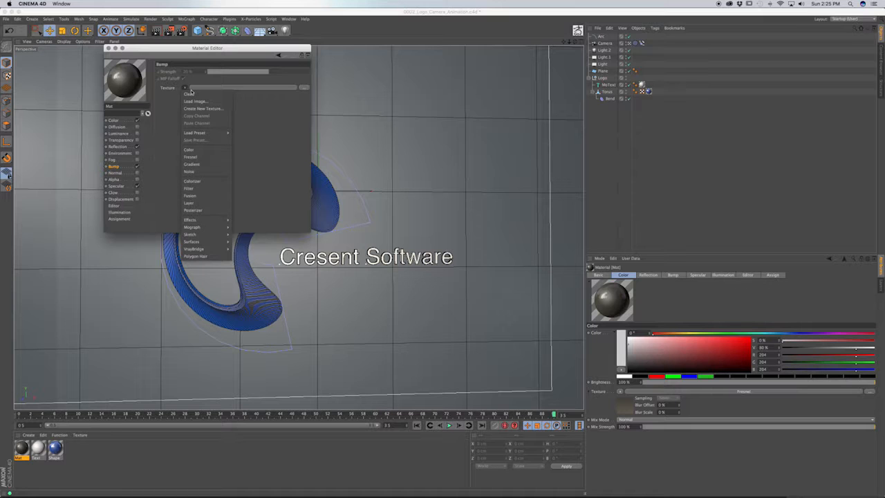
click(202, 173)
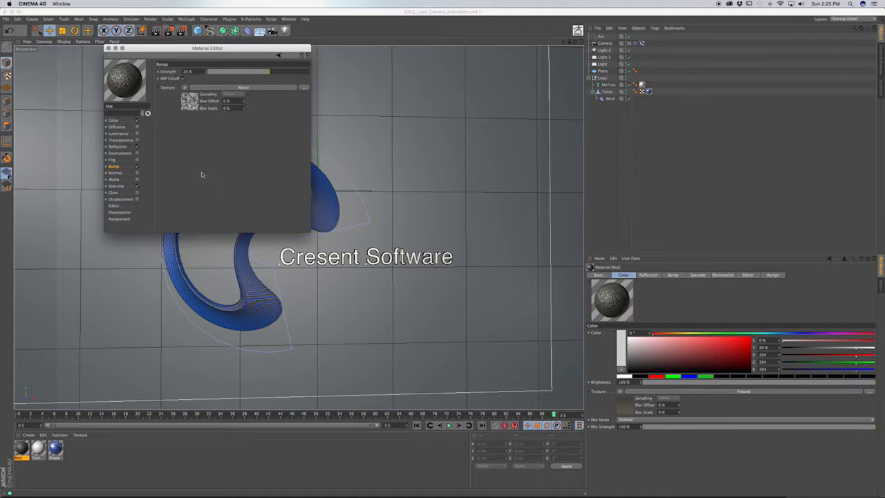
Change the bump texture's noise type to Luka in its shader properties.
click(211, 87)
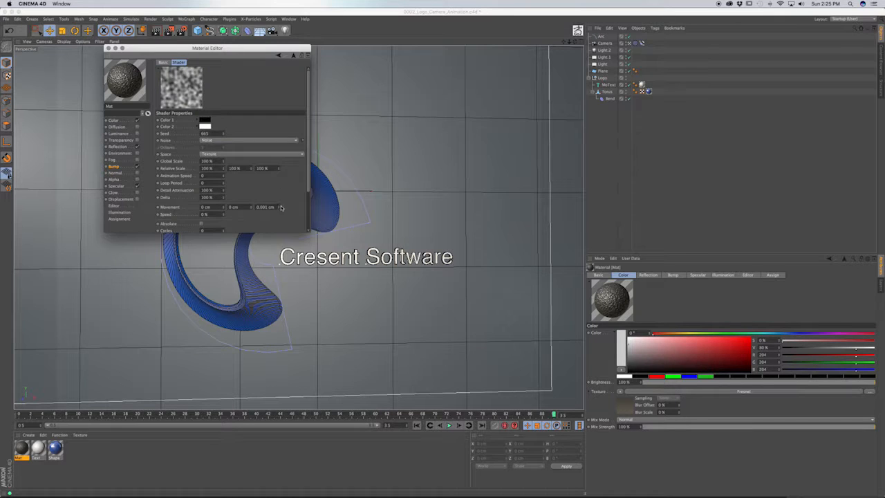
click(222, 141)
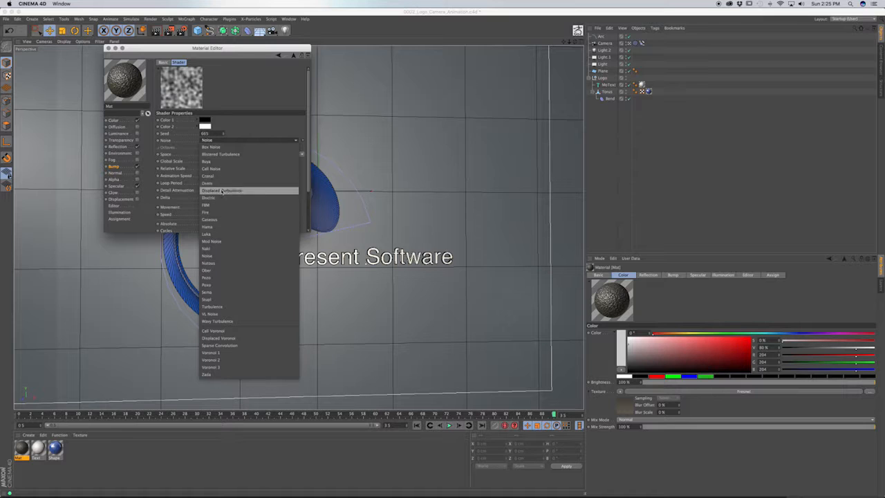
click(217, 235)
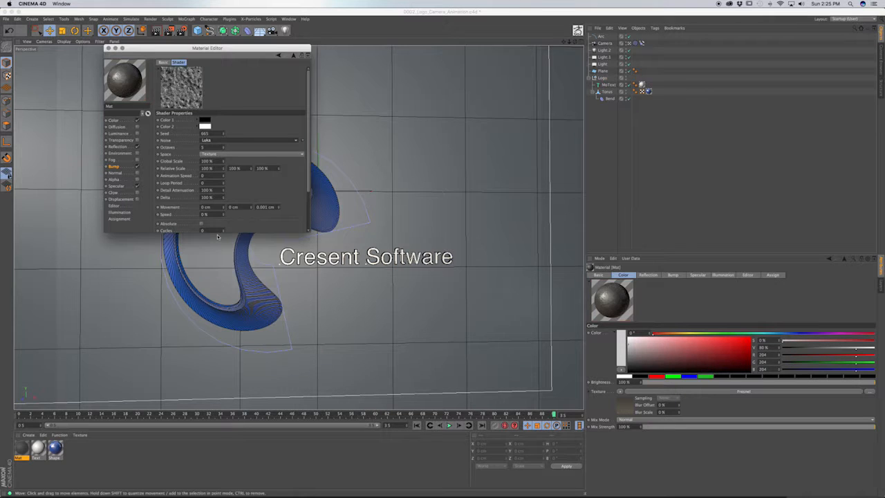
click(203, 176)
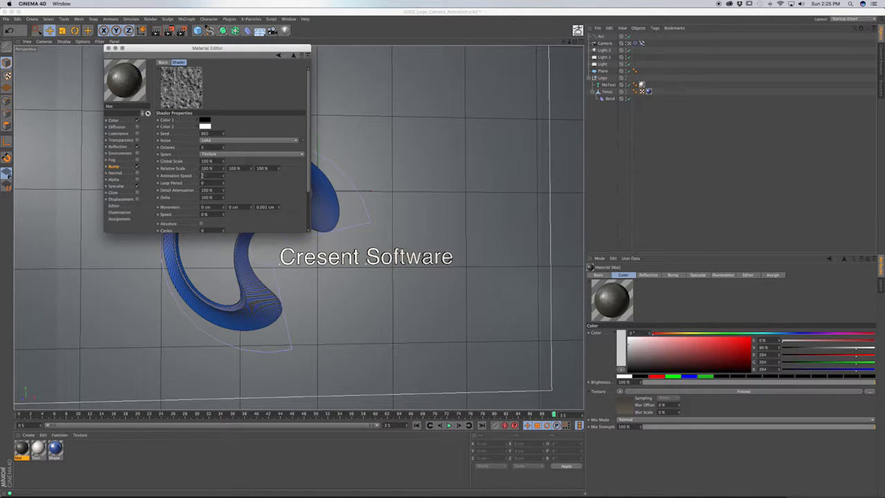
click(226, 140)
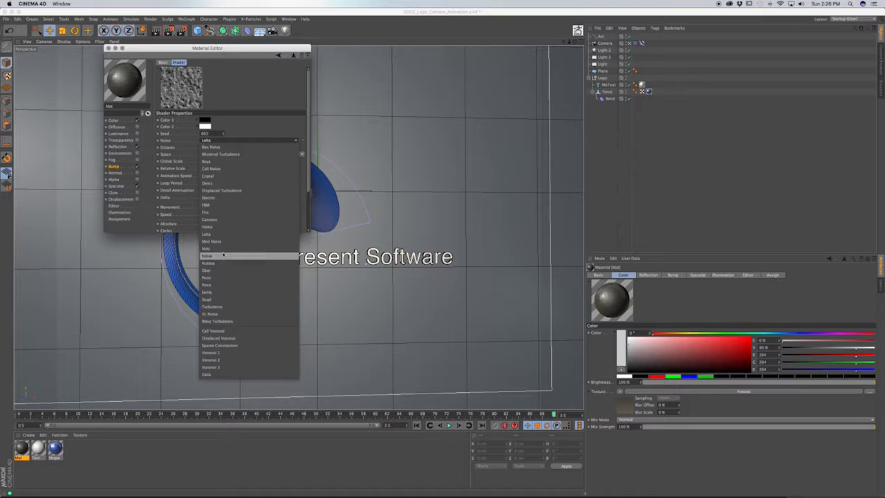
click(267, 111)
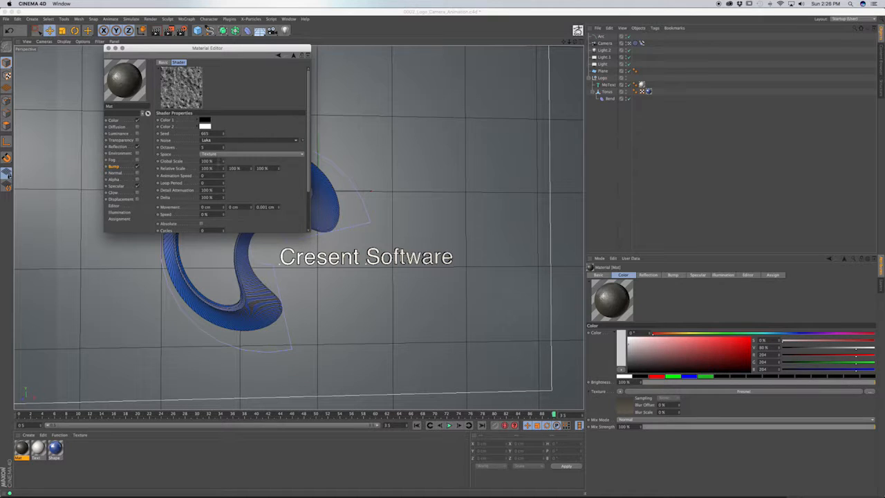
click(230, 141)
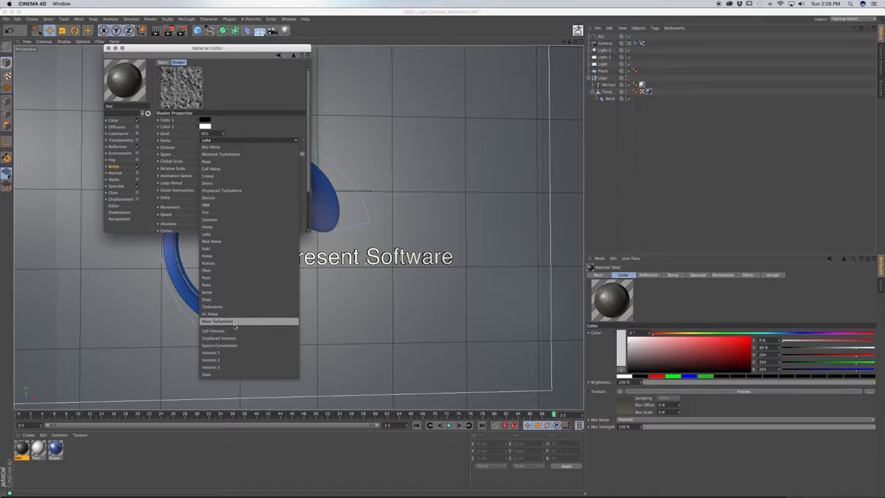
click(254, 112)
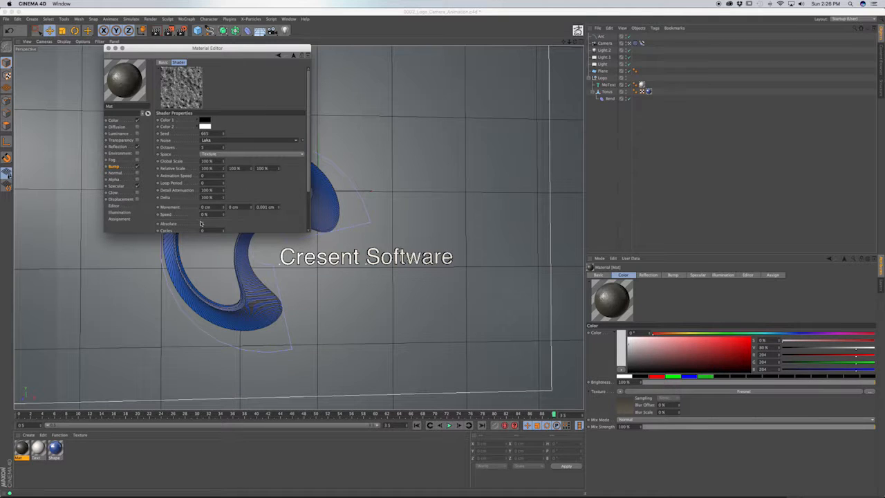
Set the Luka noise's seed to about 696 and apply the material to the background plane.
drag(223, 134, 222, 134)
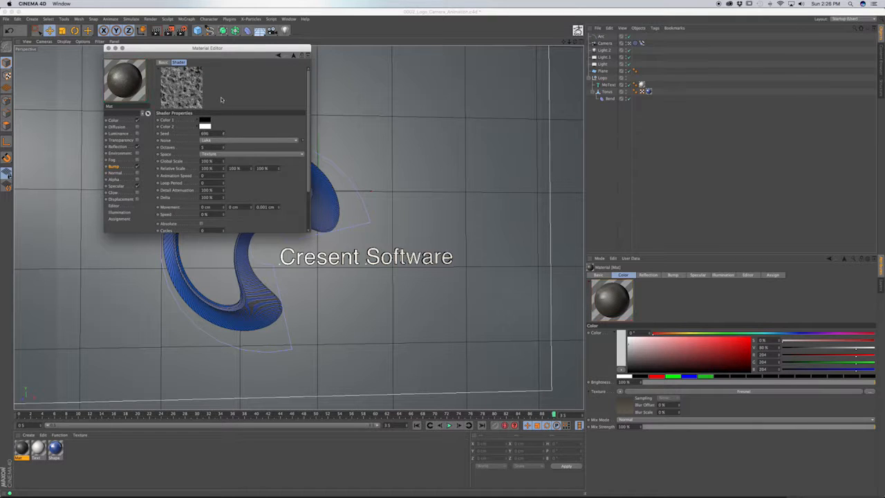
click(108, 48)
drag(21, 450, 117, 357)
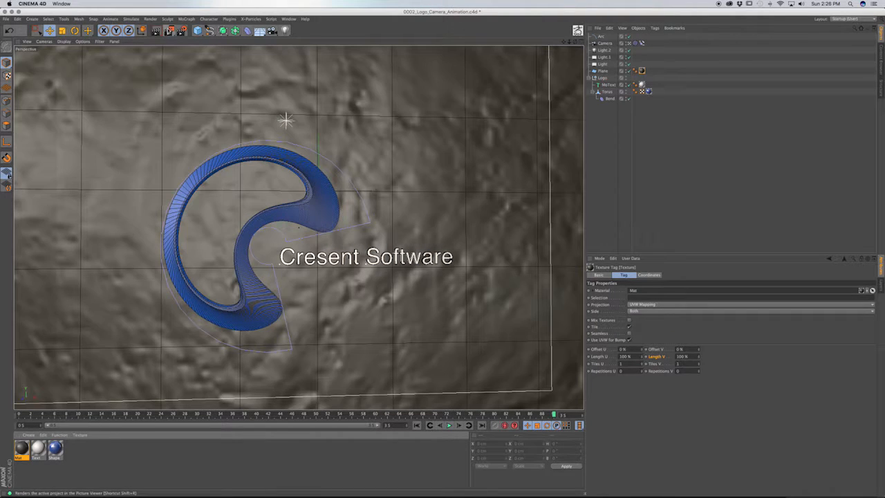
Render the current view to the Picture Viewer to check the bumpy background behind the logo.
click(168, 30)
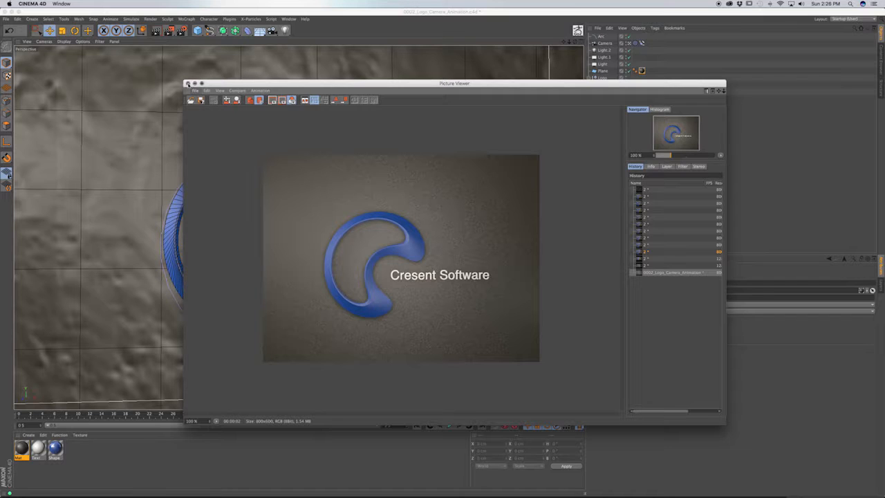
click(186, 84)
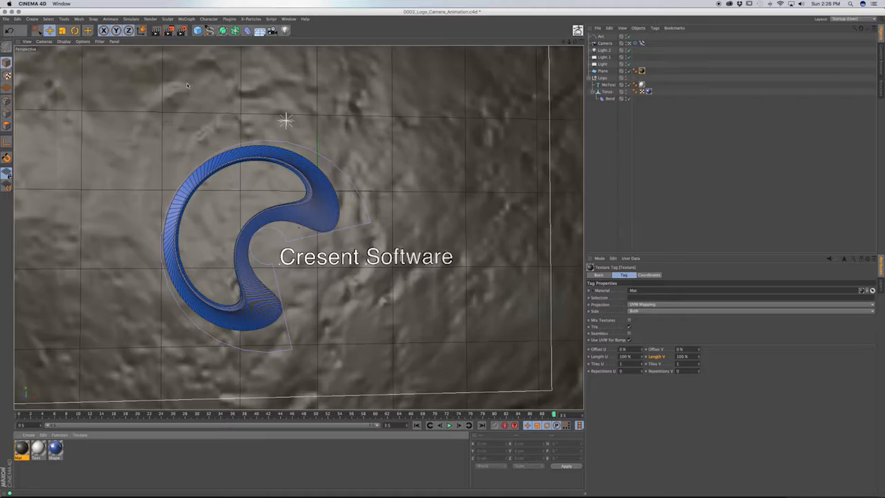
Lower the background material's bump strength to 5% and render the scene to the Picture Viewer.
double_click(26, 450)
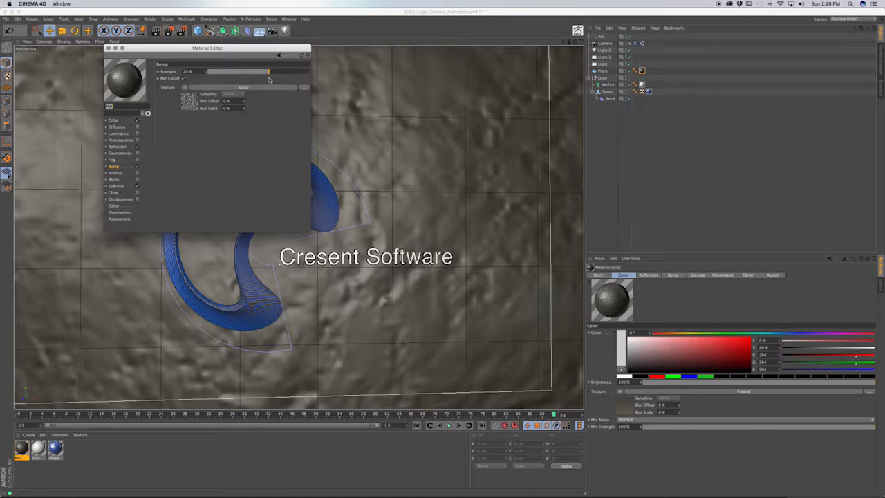
drag(267, 74, 264, 75)
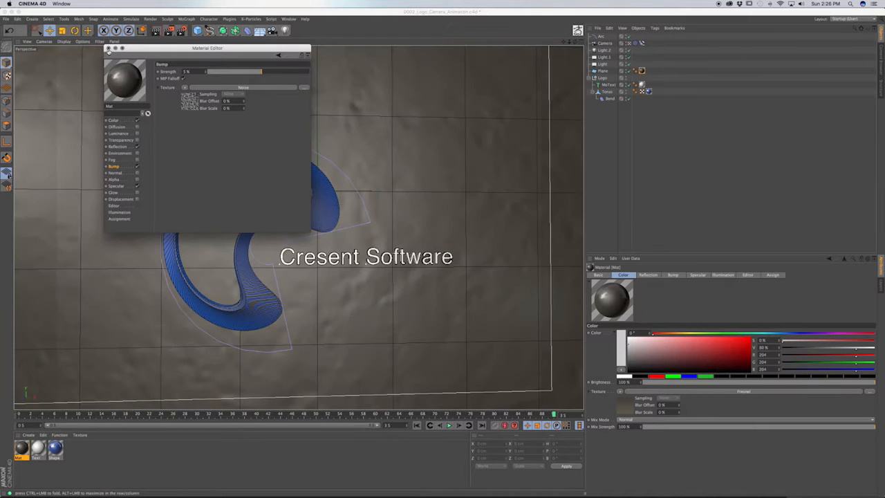
click(107, 48)
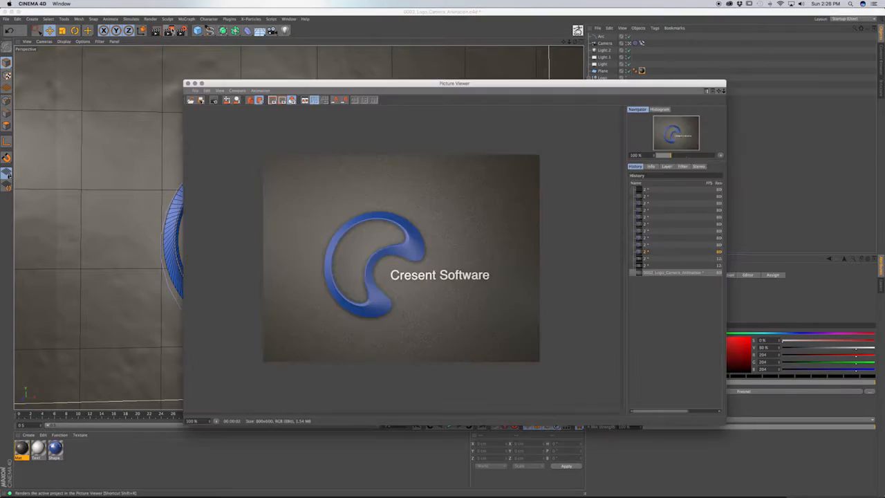
click(168, 31)
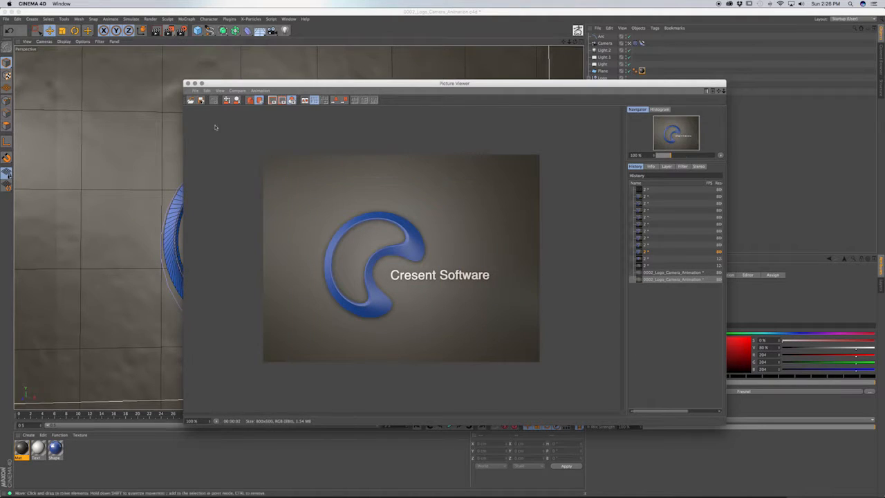
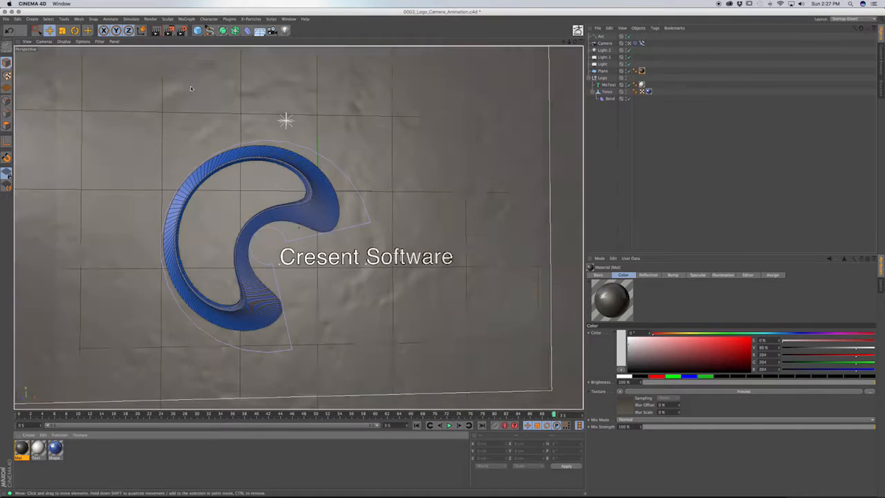
click(188, 83)
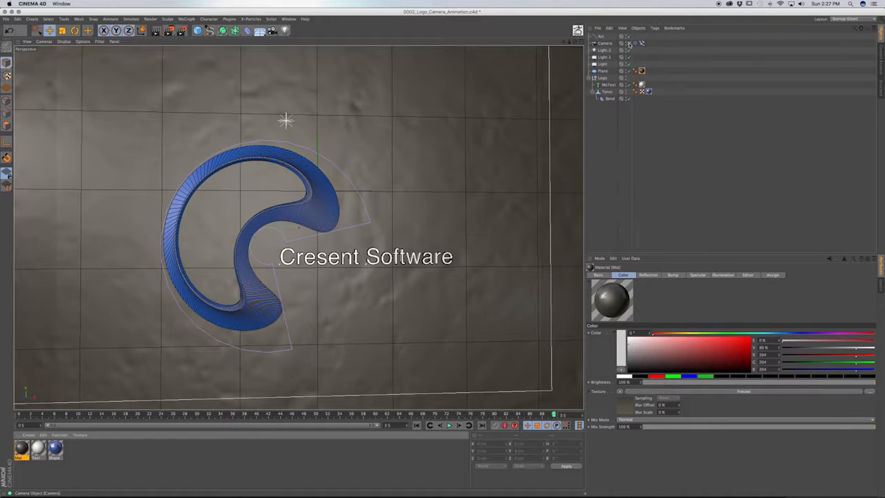
Leave the scene camera's view and add a new plane to the scene.
click(629, 44)
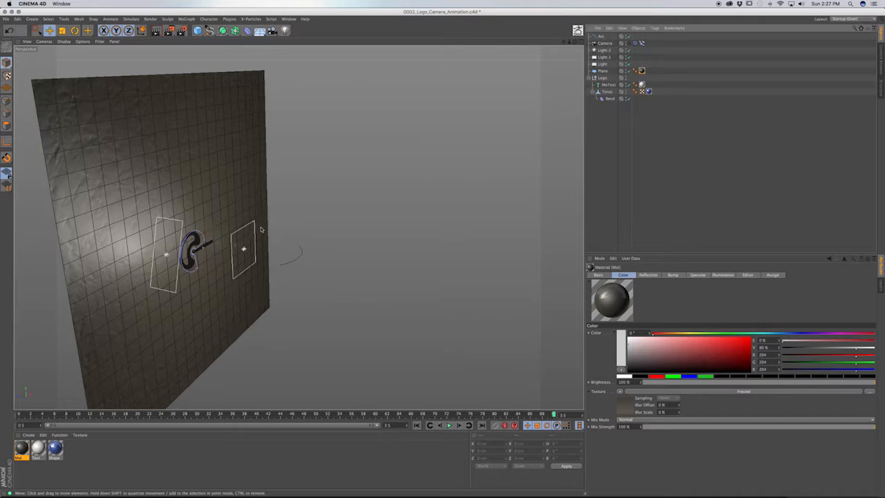
click(261, 257)
click(185, 60)
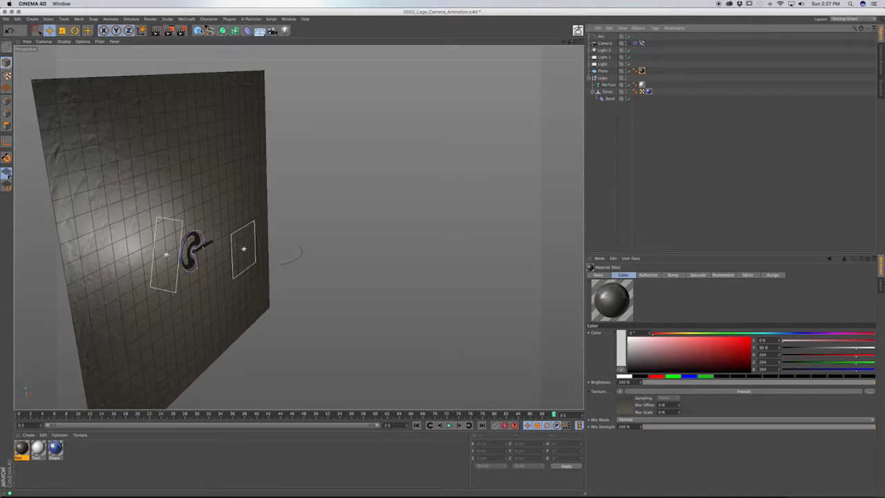
drag(197, 31, 273, 45)
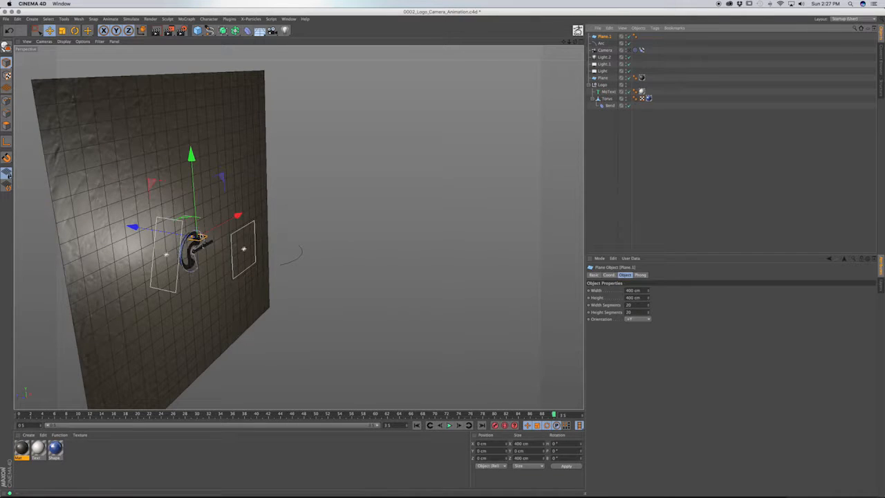
Rotate the new plane upright to a pitch of 90° and stretch it into a strip about 3100 cm tall.
key(r)
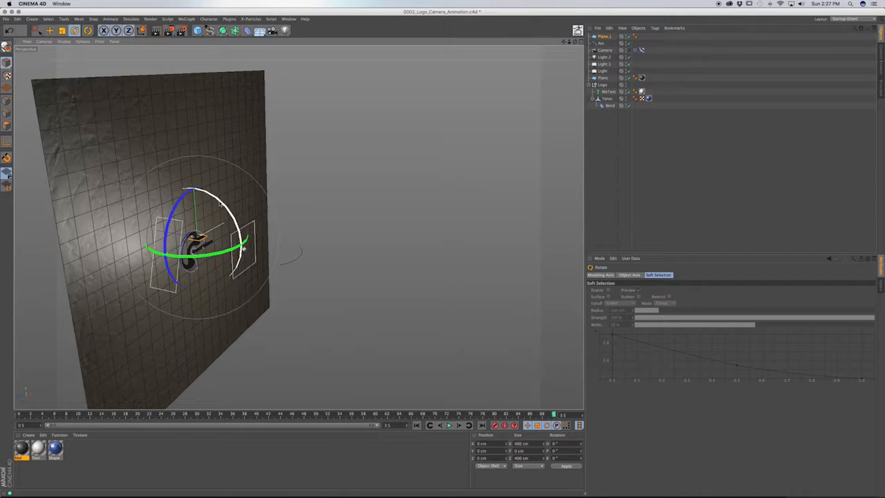
mouse_move(243, 247)
mouse_down()
mouse_move(242, 239)
mouse_move(240, 250)
mouse_up()
drag(235, 265, 194, 240)
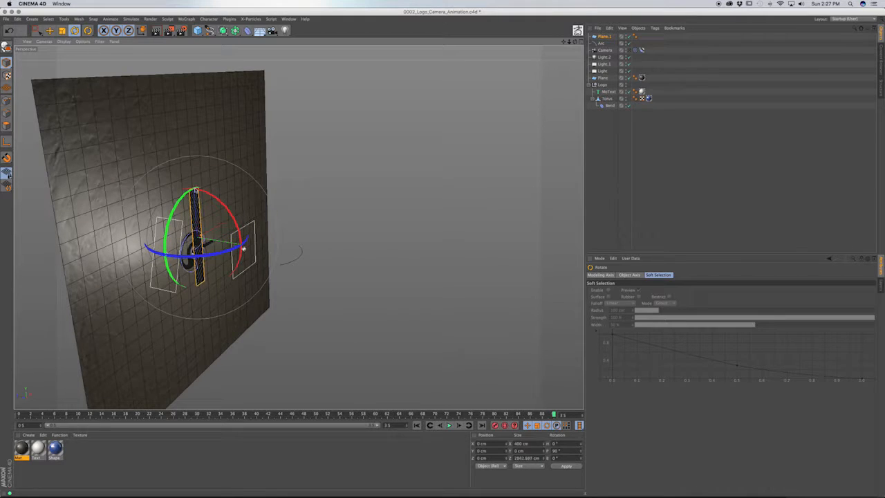
key(e)
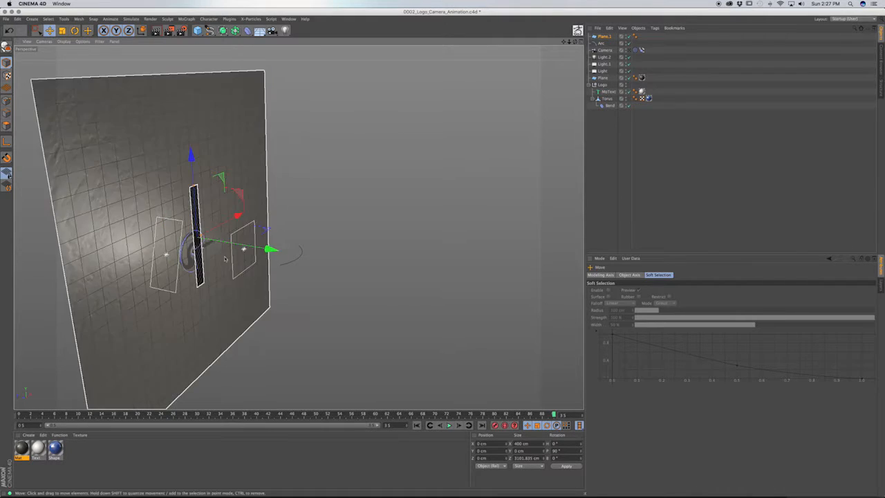
Move the strip in front of the logo to about Z -3870 cm and copy the logo text's material onto it.
drag(272, 249, 404, 277)
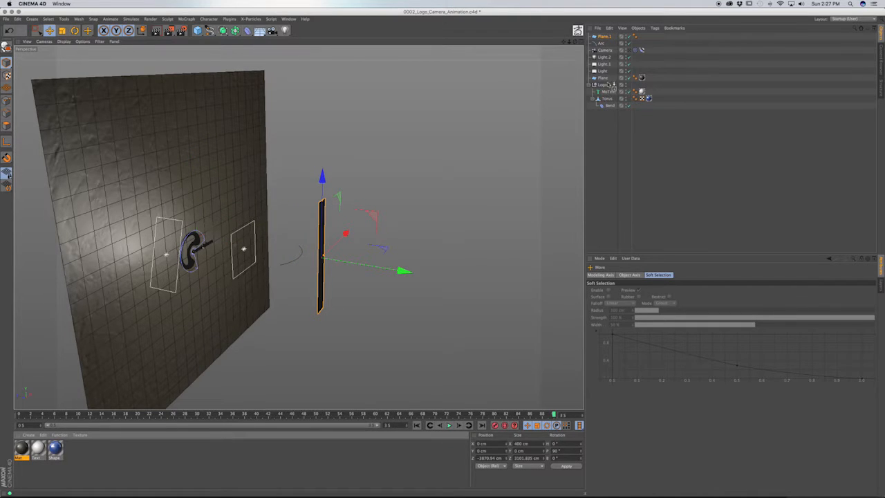
click(642, 36)
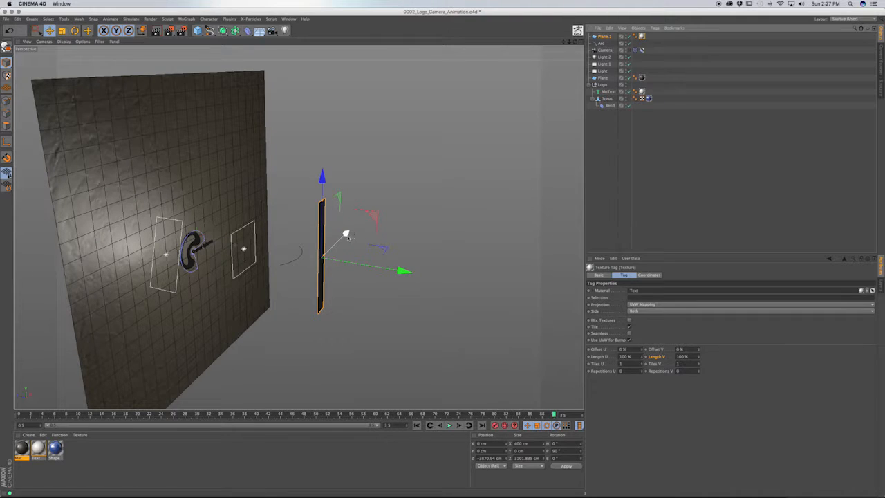
Duplicate the strip along X to form a row of four evenly spaced strips reaching about X -2570 cm.
ctrl+drag(345, 234, 336, 241)
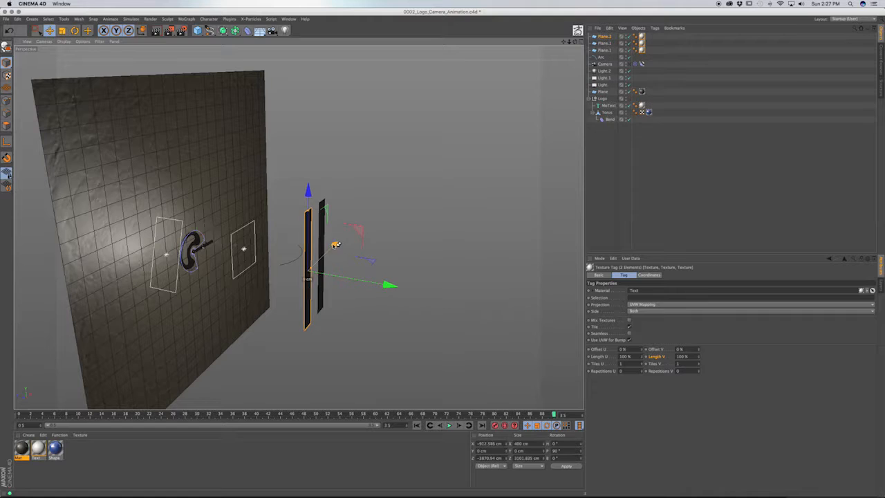
key(ctrl+z)
drag(336, 244, 309, 270)
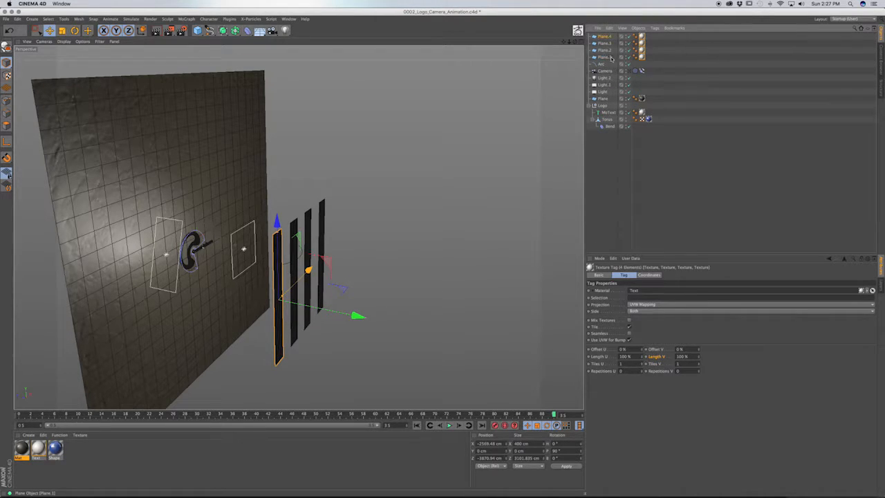
Move all four strips farther from the logo to about Z -4800 cm and select the camera.
drag(615, 61, 606, 31)
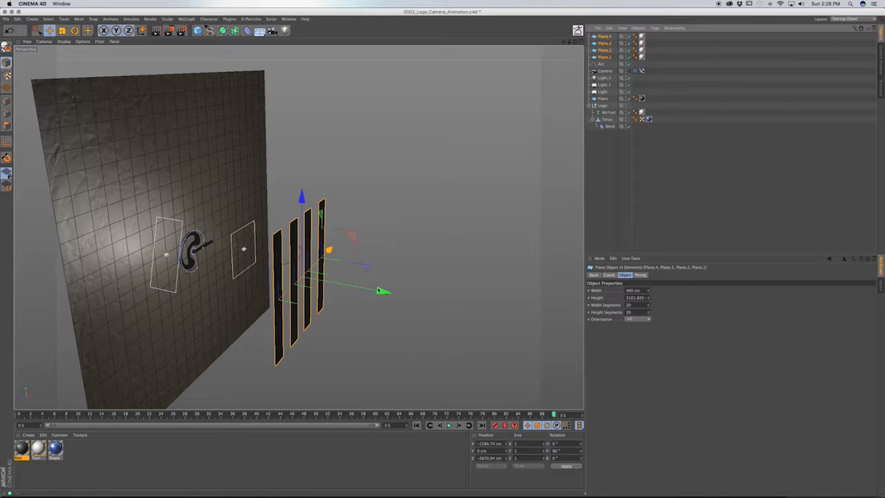
drag(389, 293, 423, 299)
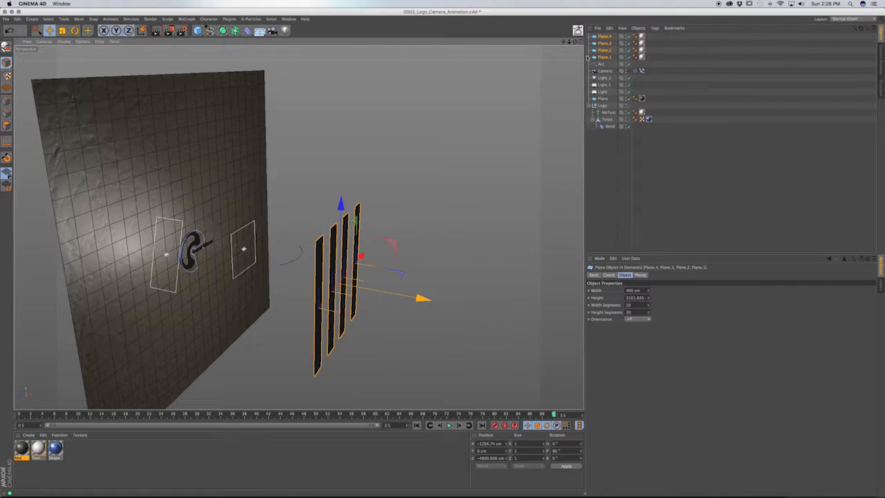
click(605, 71)
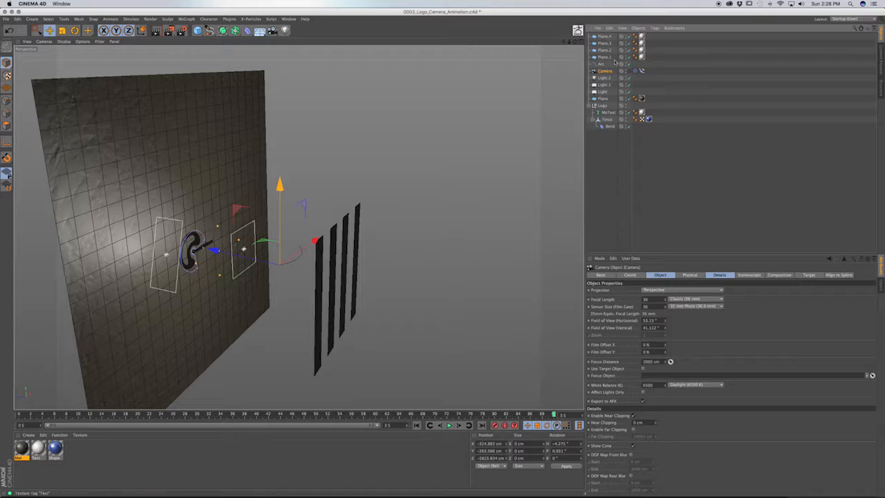
Look through the camera in the viewport and scrub the timeline from the start to 3 s.
click(630, 72)
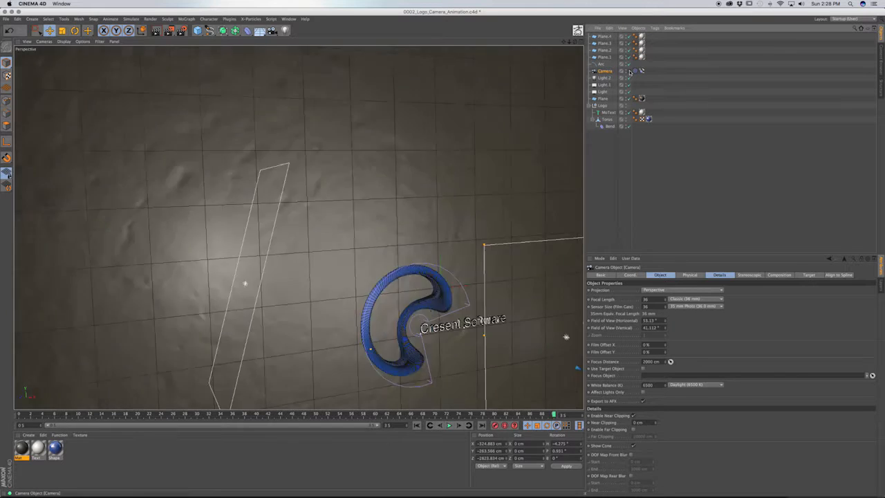
click(52, 414)
drag(52, 414, 554, 414)
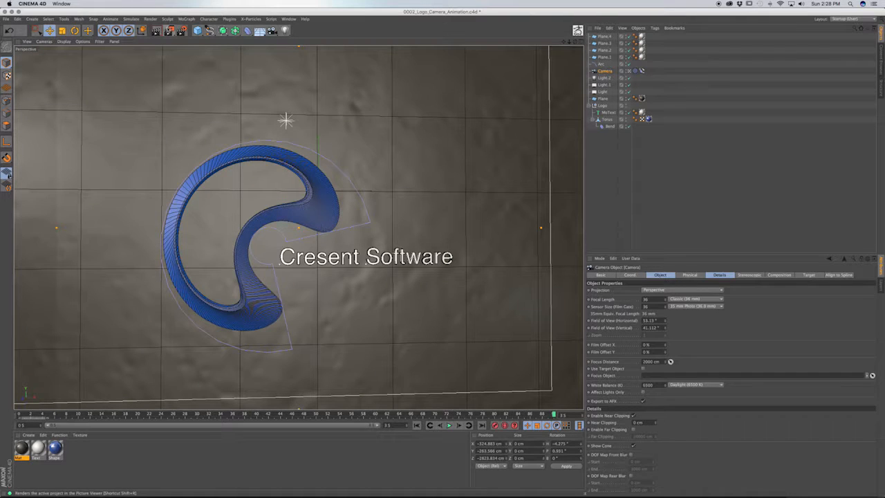
Render the final frame and compare it with the previous render in the Picture Viewer history.
click(169, 31)
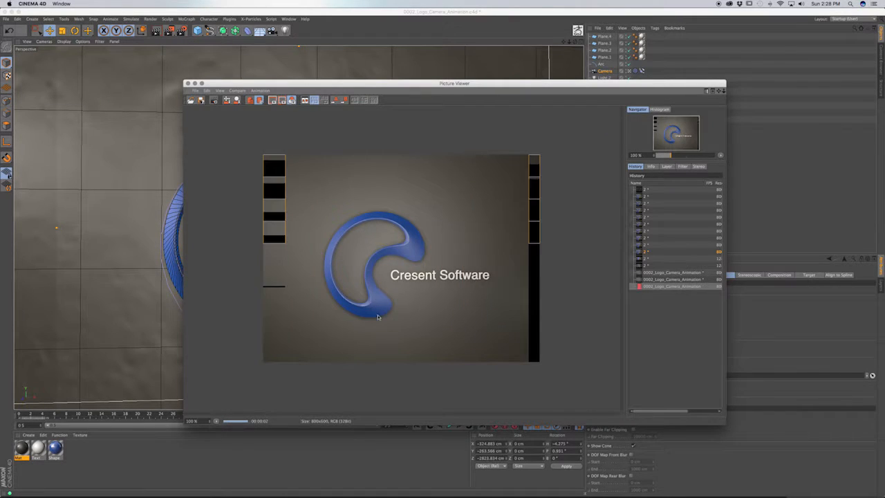
click(663, 287)
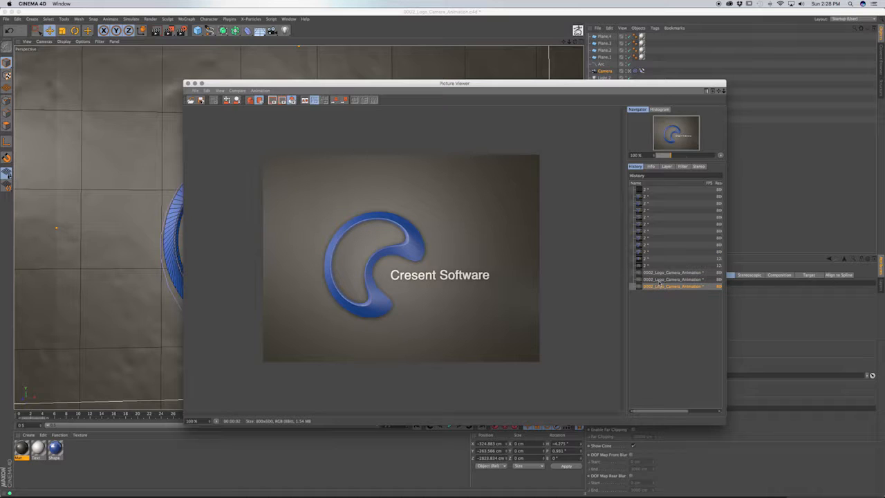
click(659, 281)
click(658, 289)
click(665, 282)
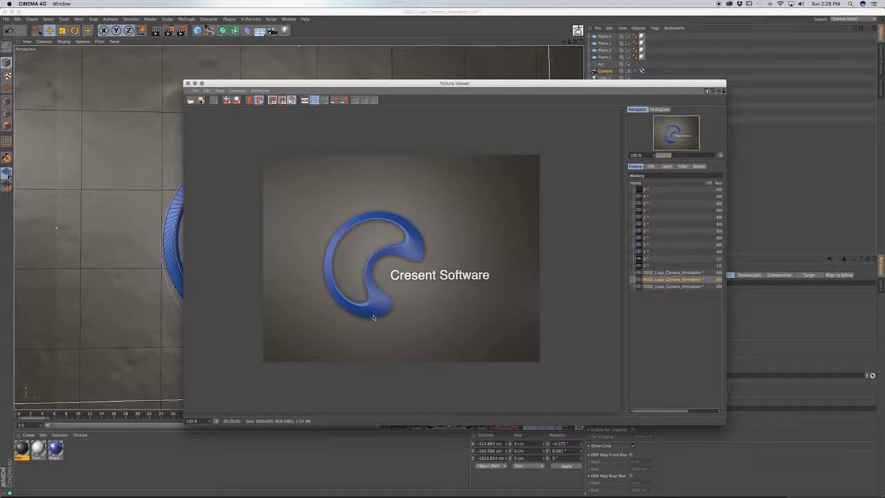
click(672, 286)
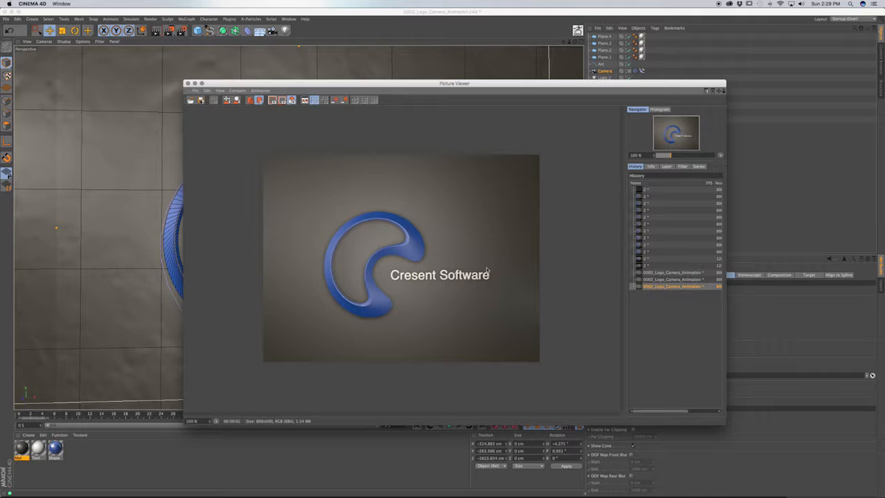
click(188, 83)
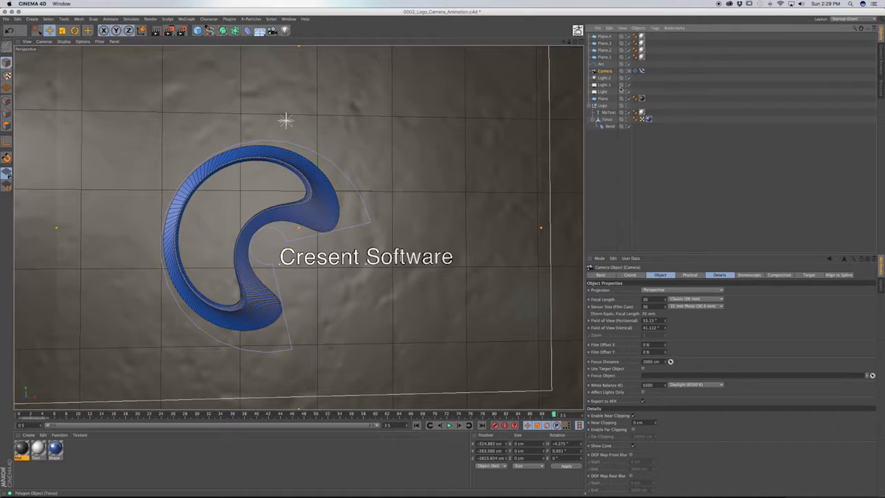
Check the arc's object properties, the camera's coordinates and the object its Target tag points to.
click(601, 64)
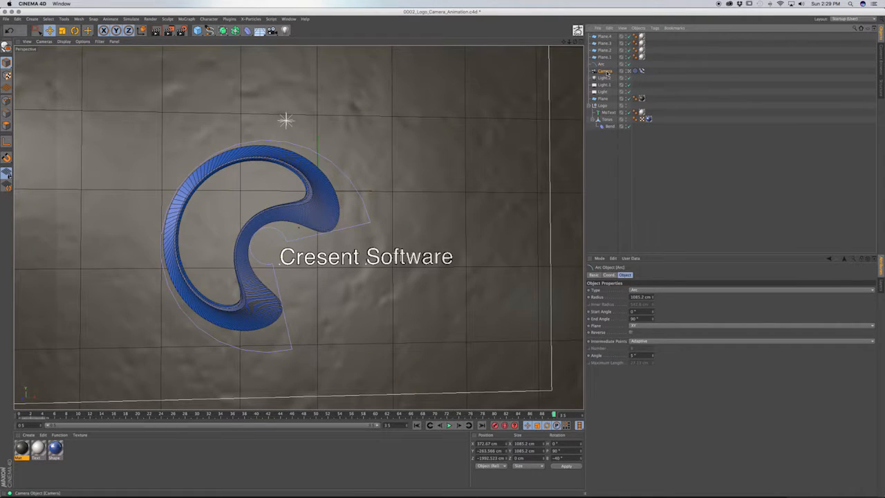
click(605, 71)
click(630, 275)
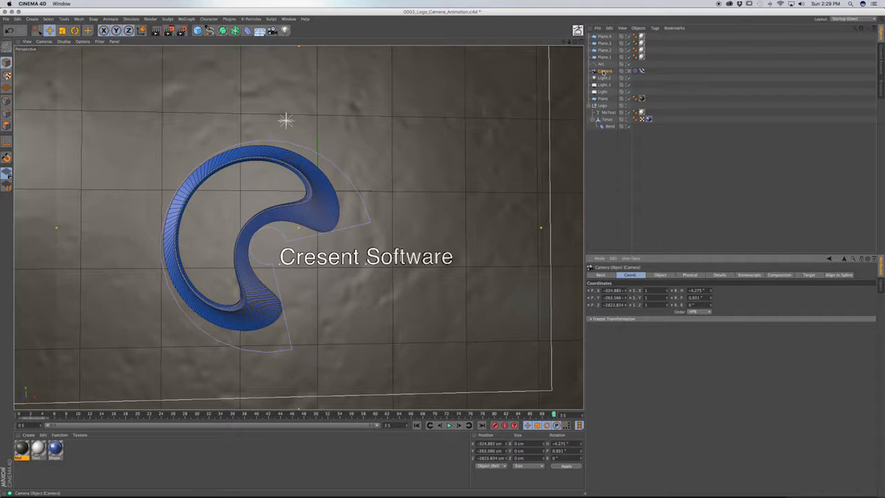
click(636, 71)
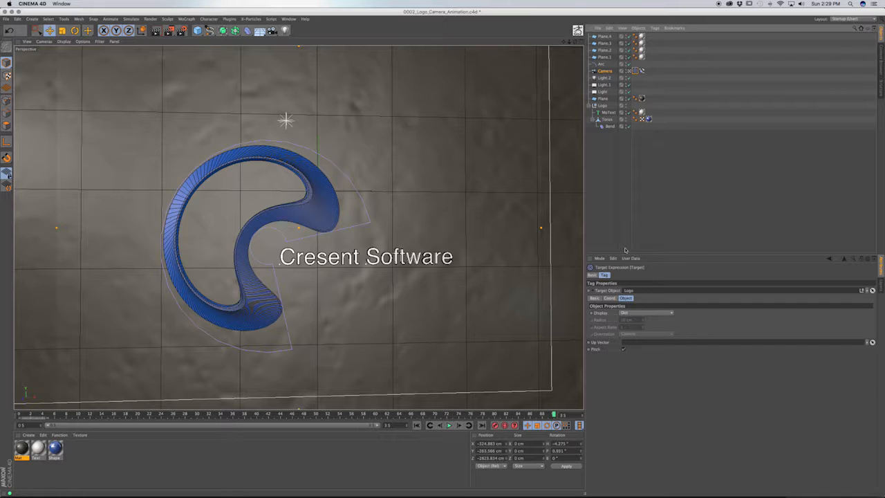
Lower only the axis of the Logo null to about Y -362 cm to reframe the targeted camera view.
click(603, 106)
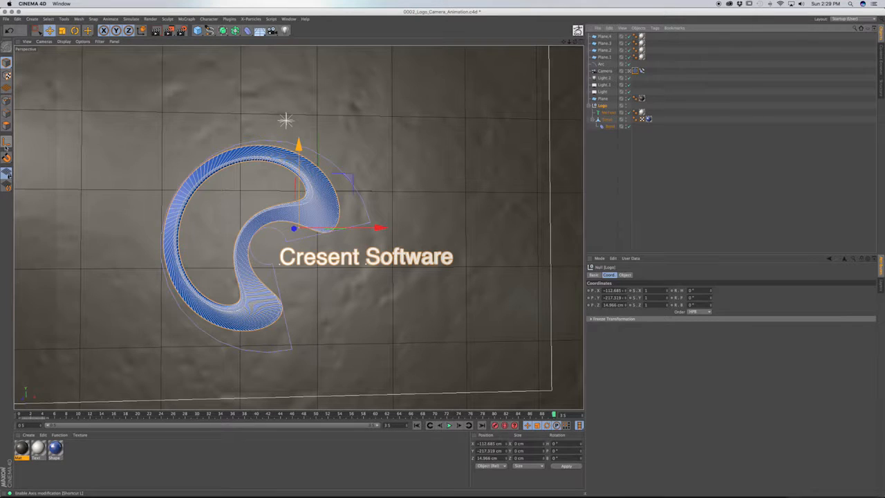
click(7, 142)
mouse_move(300, 150)
mouse_down()
mouse_move(301, 163)
mouse_move(300, 154)
mouse_up()
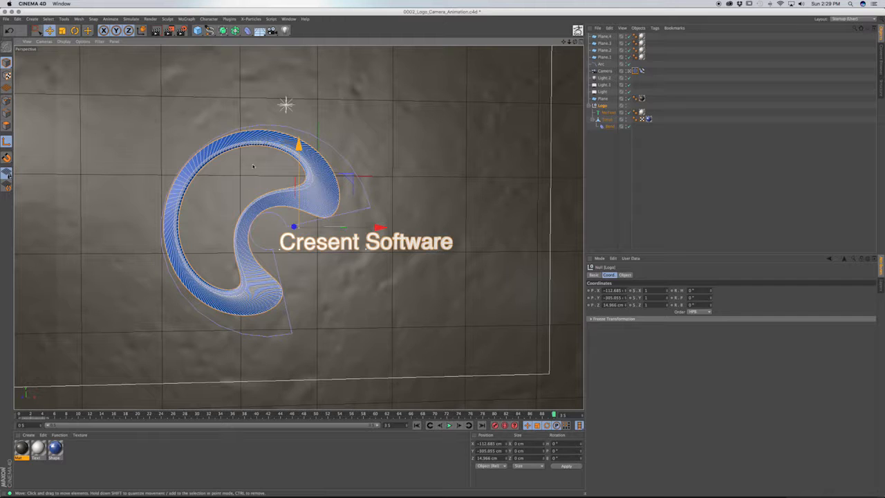
drag(305, 150, 300, 151)
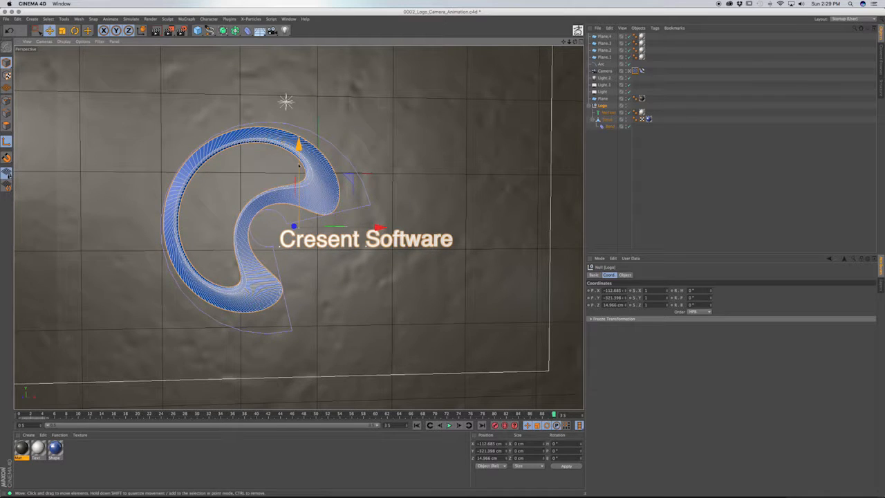
click(608, 112)
click(609, 125)
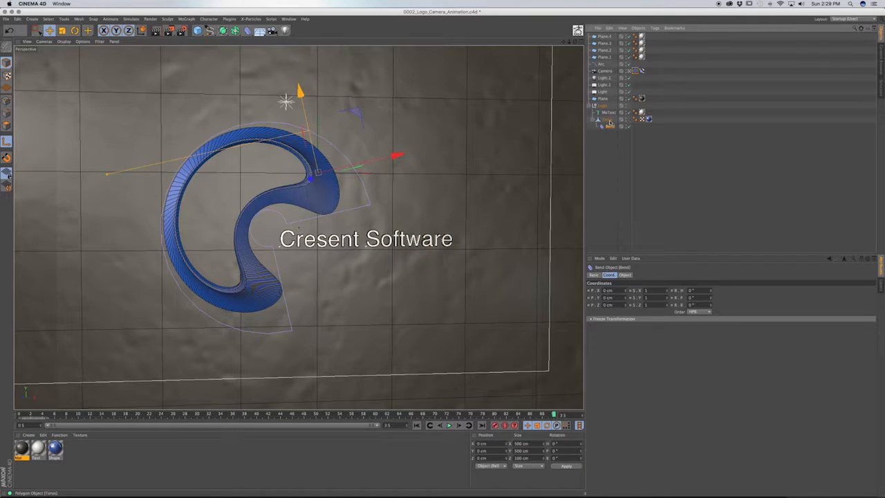
click(607, 106)
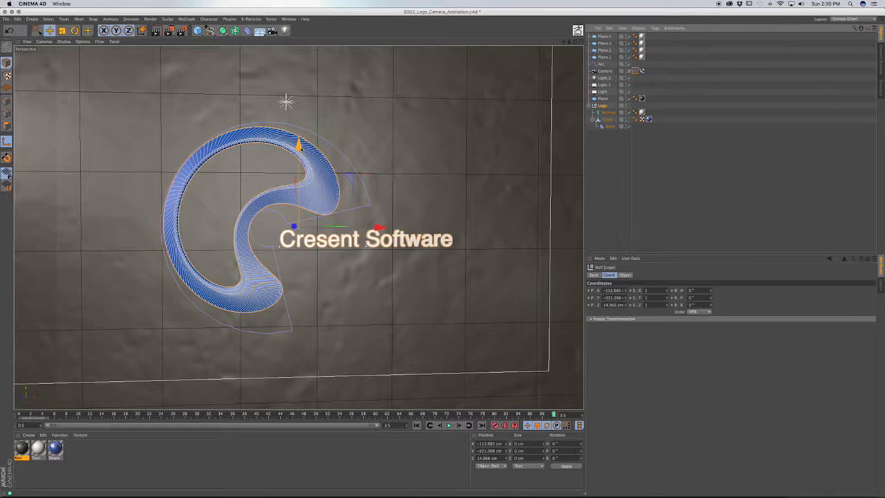
mouse_move(300, 147)
mouse_down()
mouse_move(302, 160)
mouse_move(306, 142)
mouse_up()
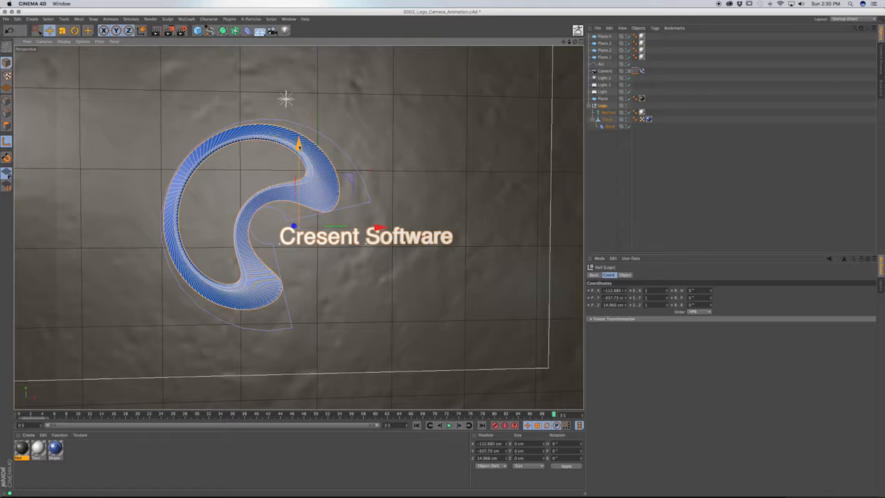
drag(298, 144, 309, 153)
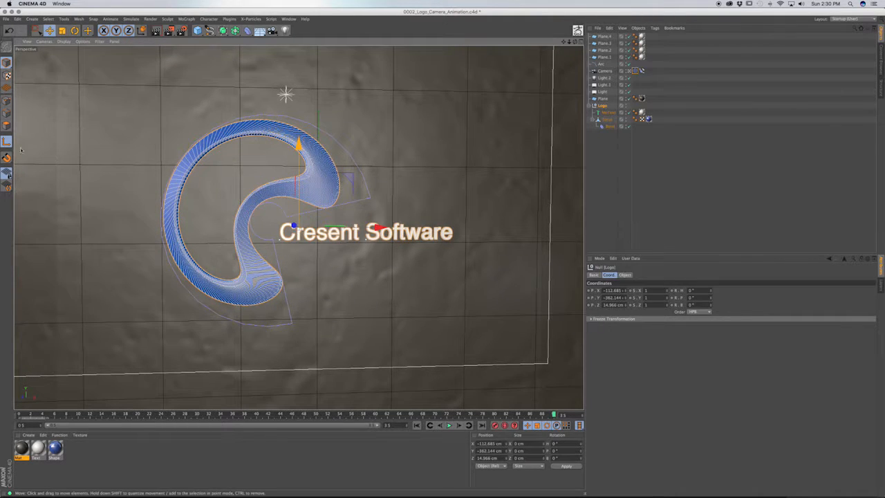
Leave axis editing and render the frame to the Picture Viewer to check the logo's framing.
click(168, 30)
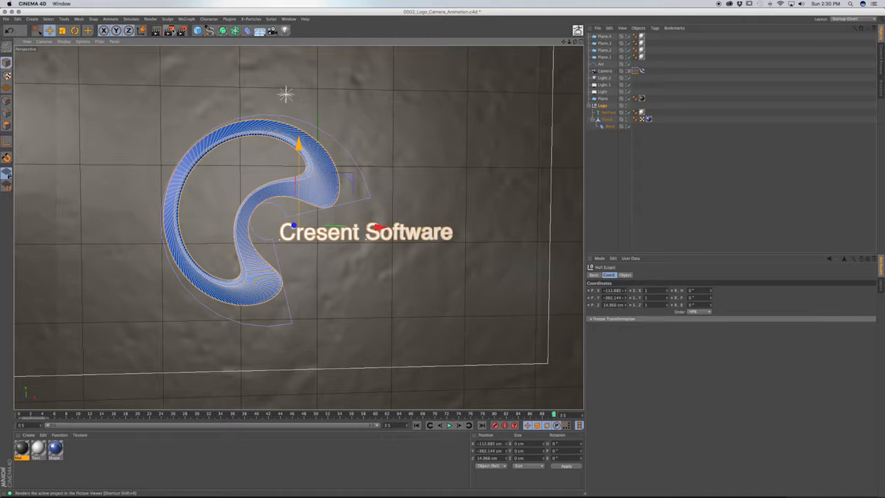
click(174, 30)
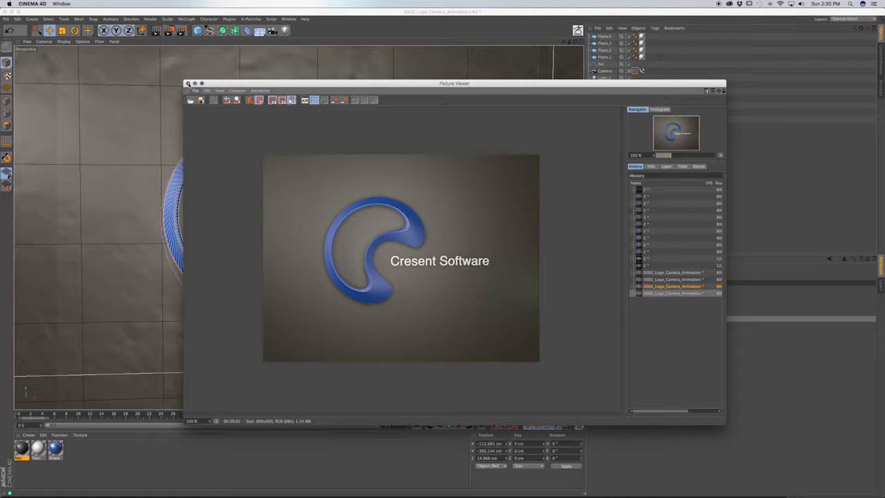
click(187, 83)
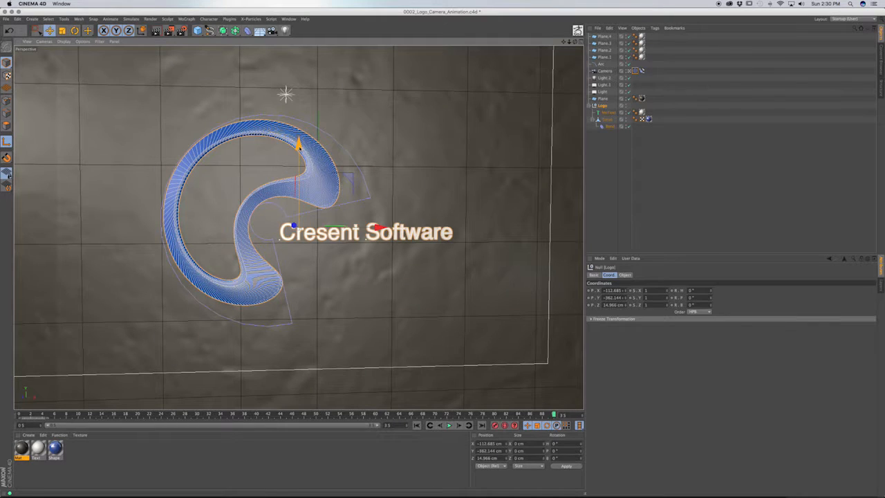
Raise the Logo null's axis to about Y -314 cm, checking the framing with test renders.
drag(298, 231, 297, 238)
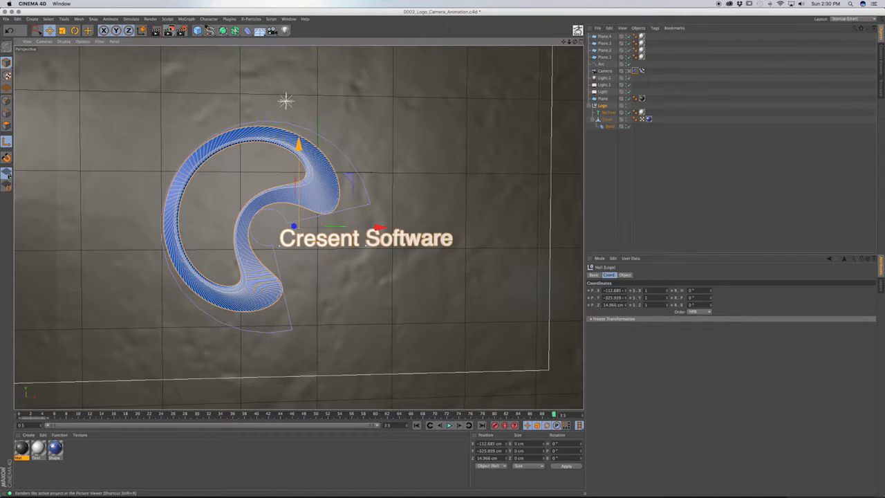
click(168, 30)
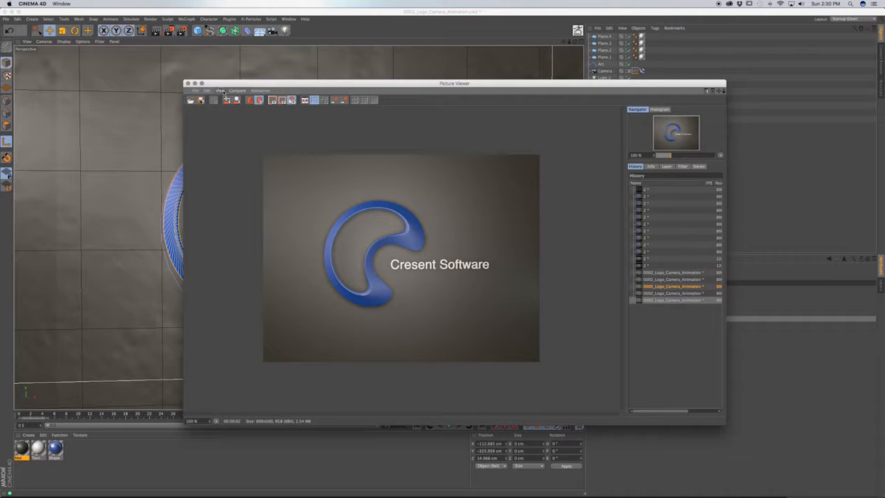
click(187, 83)
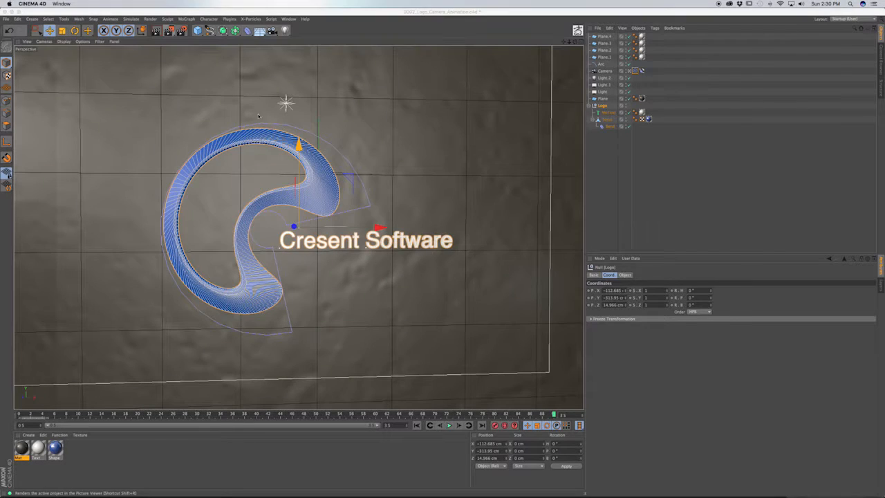
click(169, 31)
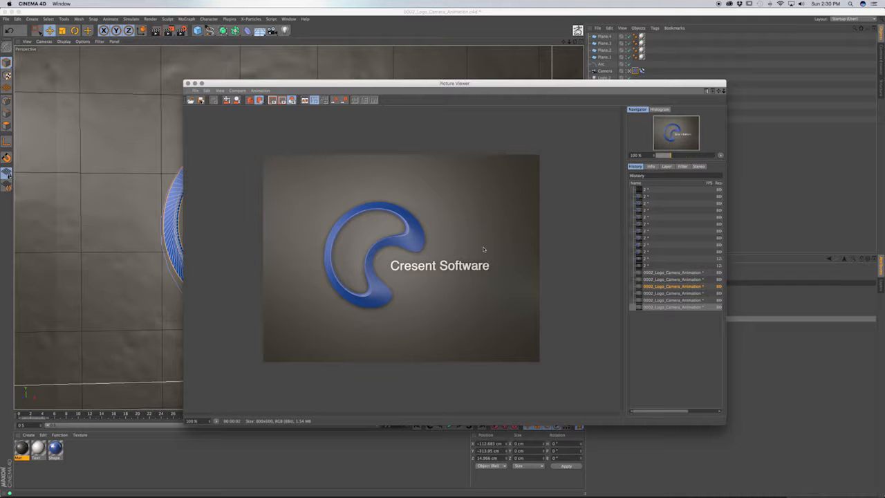
click(187, 83)
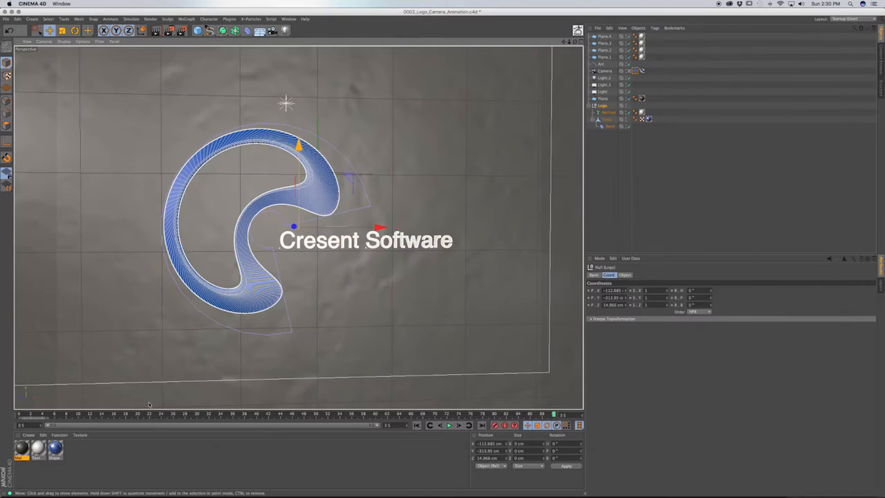
Scrub the timeline back to the beginning of the animation at 0 s.
drag(52, 415, 9, 419)
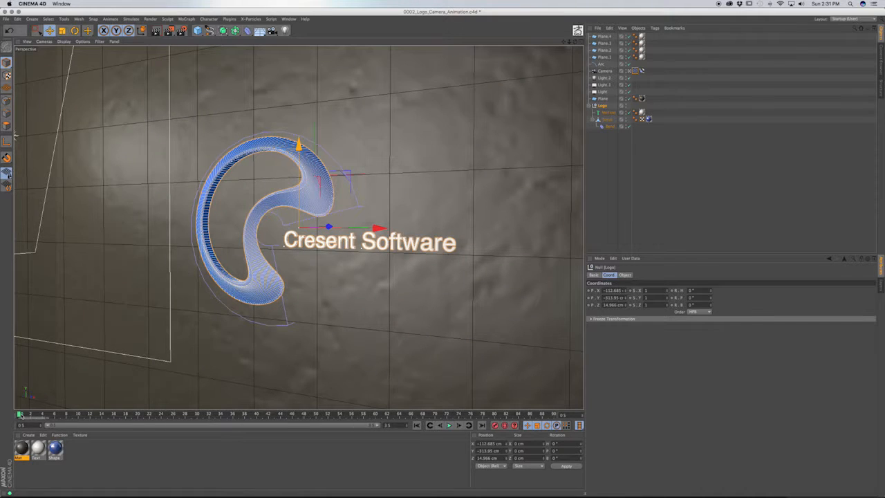
mouse_move(21, 415)
mouse_down()
mouse_move(166, 415)
mouse_move(31, 415)
mouse_up()
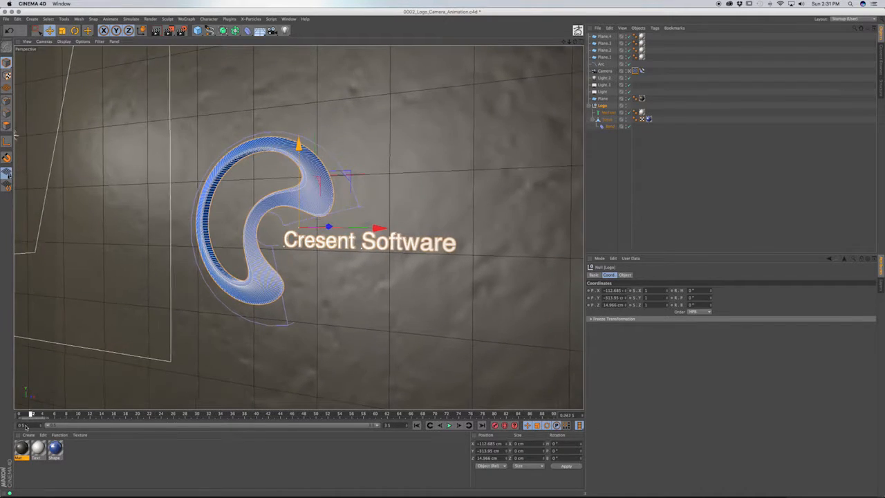
click(21, 415)
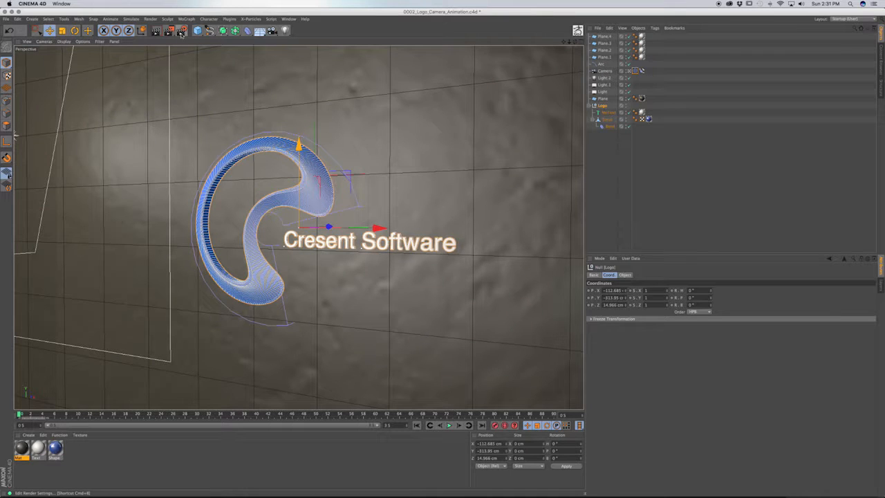
Set the render output size to 1280 × 720 pixels in the render settings.
click(181, 31)
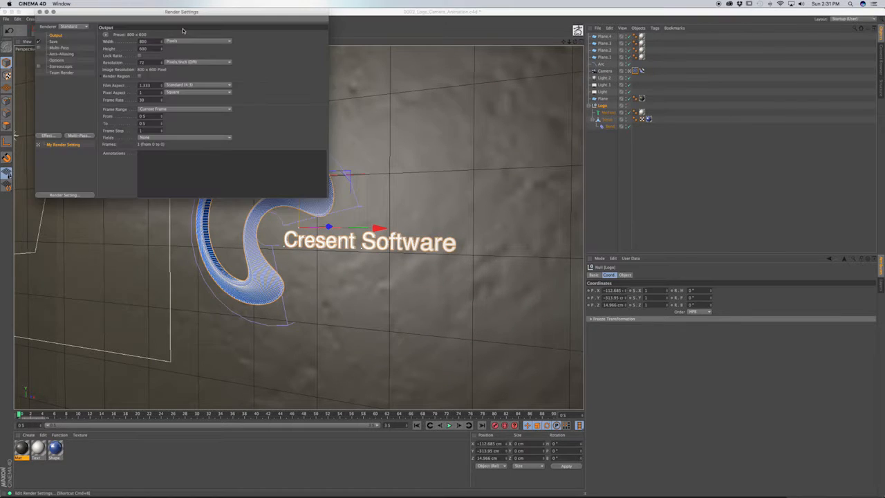
drag(220, 13, 440, 165)
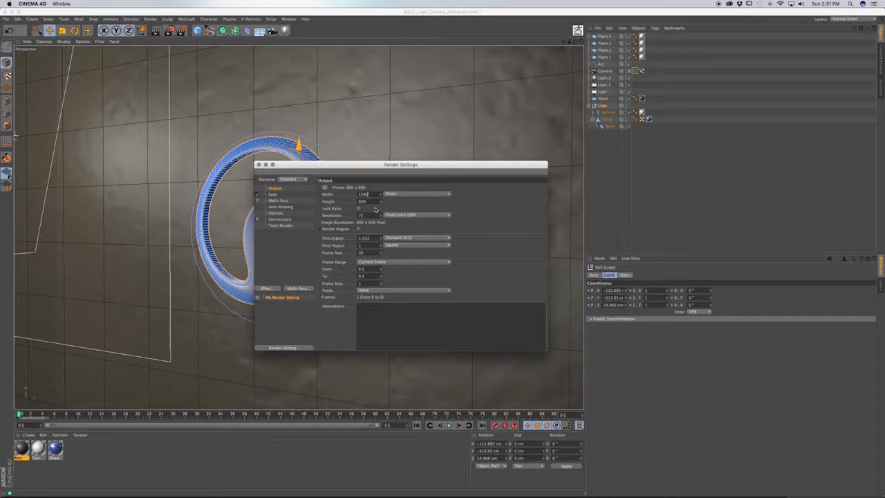
key(Tab)
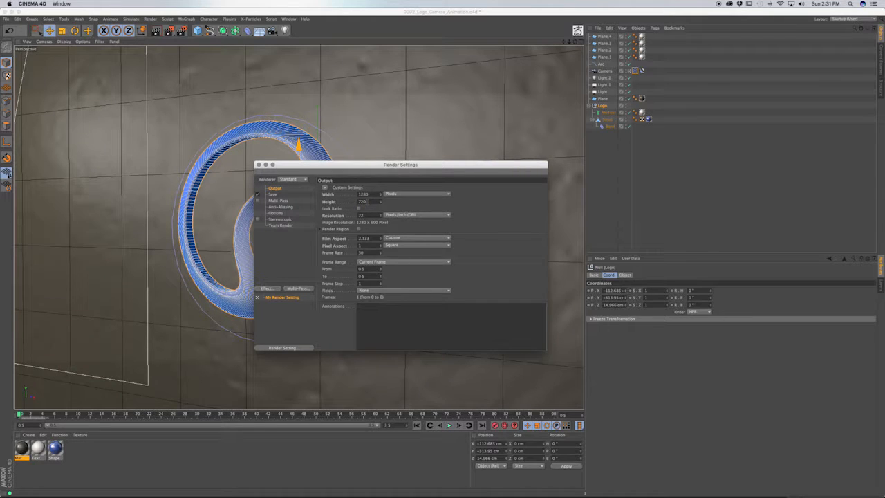
key(Return)
Set the render anti-aliasing to Best and add the Ambient Occlusion effect.
click(281, 207)
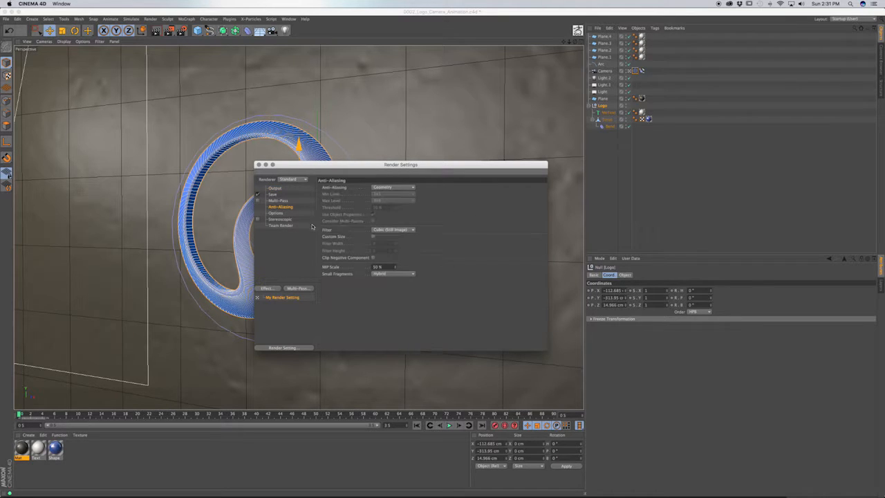
click(389, 191)
click(385, 206)
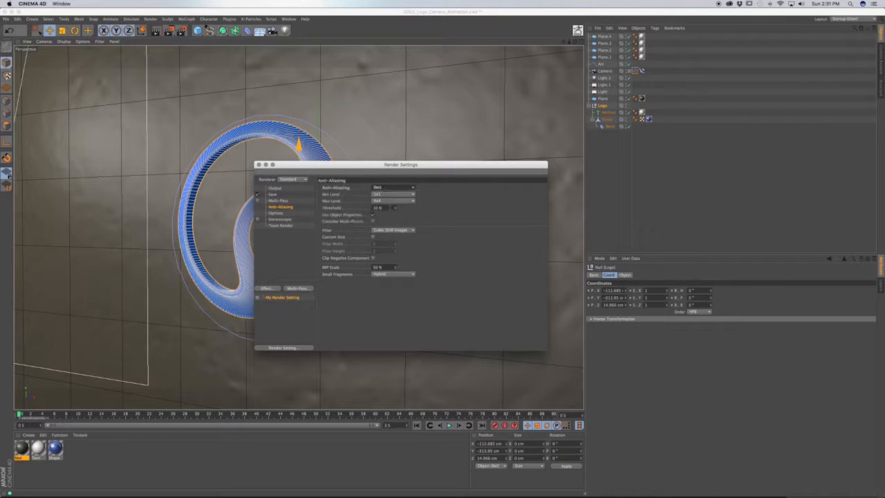
click(270, 288)
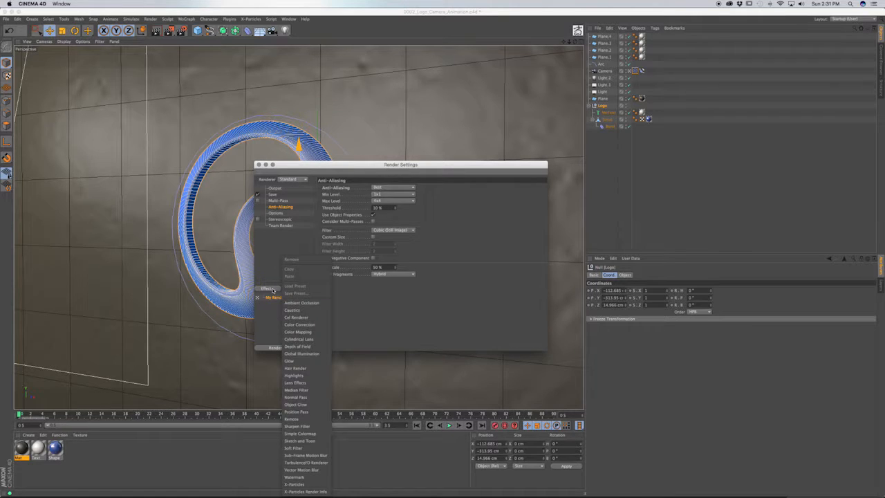
click(301, 303)
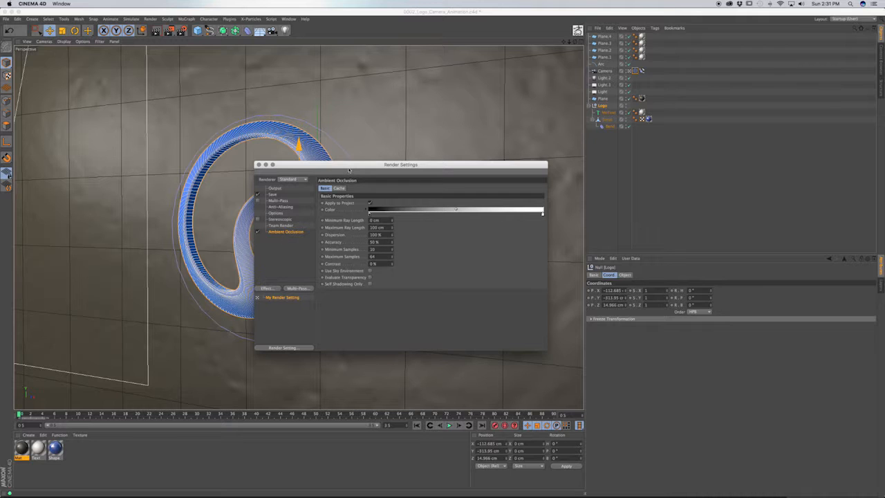
Review the Output page of the render settings and close the settings window.
drag(350, 169, 551, 236)
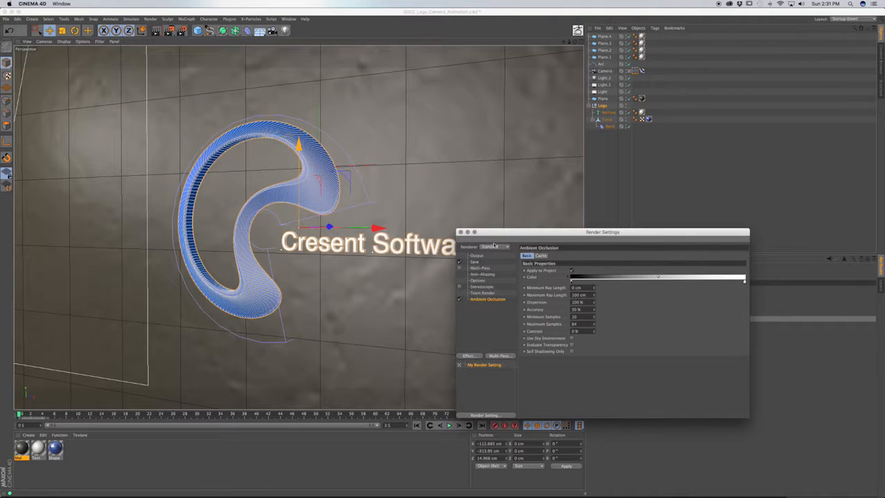
drag(492, 236, 422, 237)
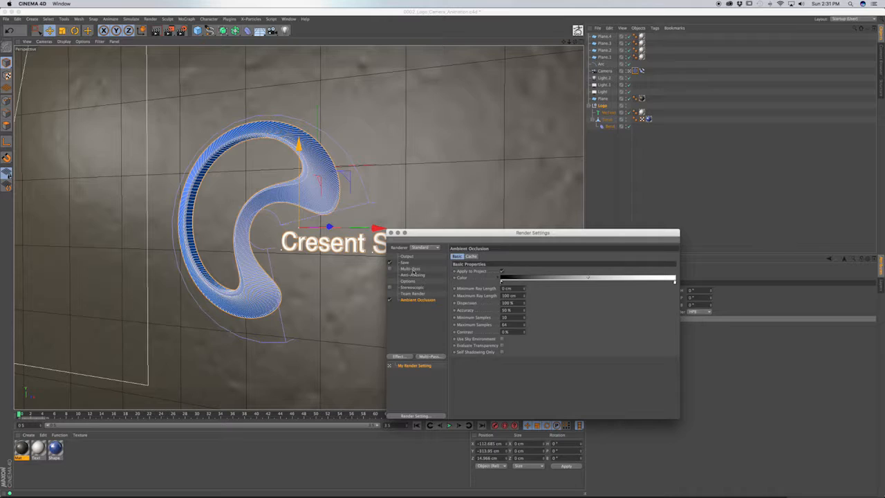
click(406, 257)
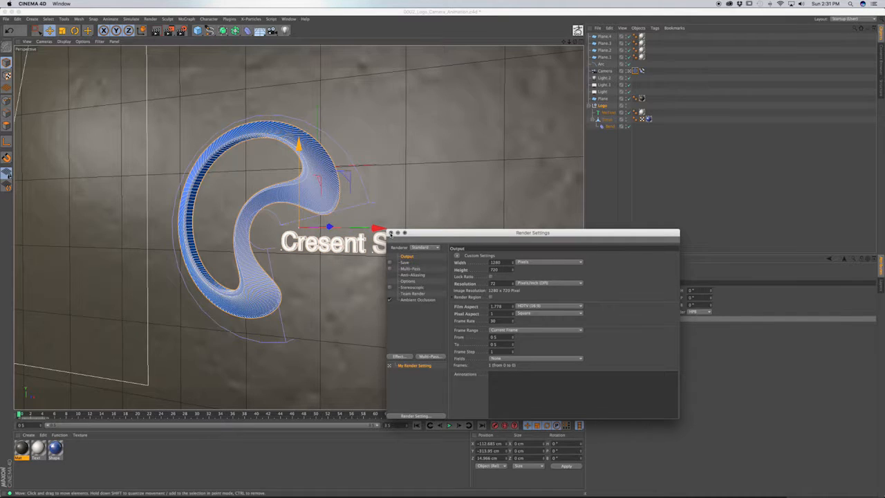
click(391, 233)
Render test frames at 0 s and about 1.77 s in the Picture Viewer to check the logo's look.
key(ctrl+r)
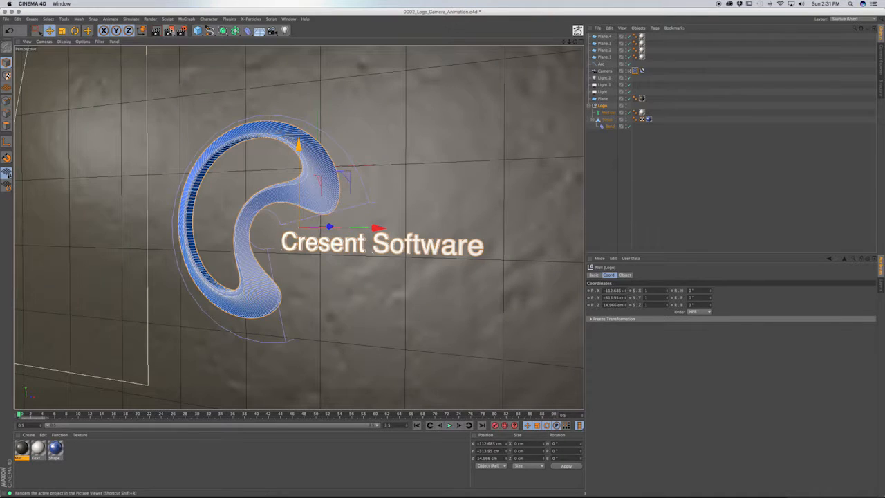
click(168, 31)
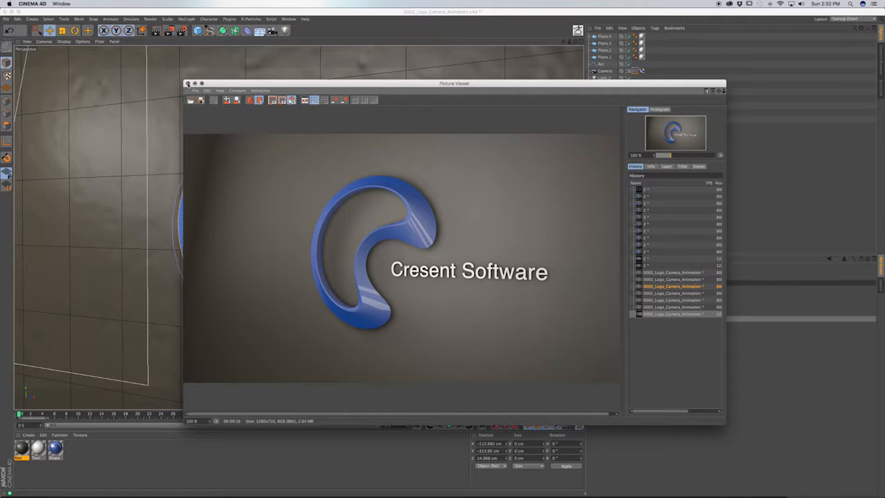
click(187, 83)
drag(21, 415, 335, 415)
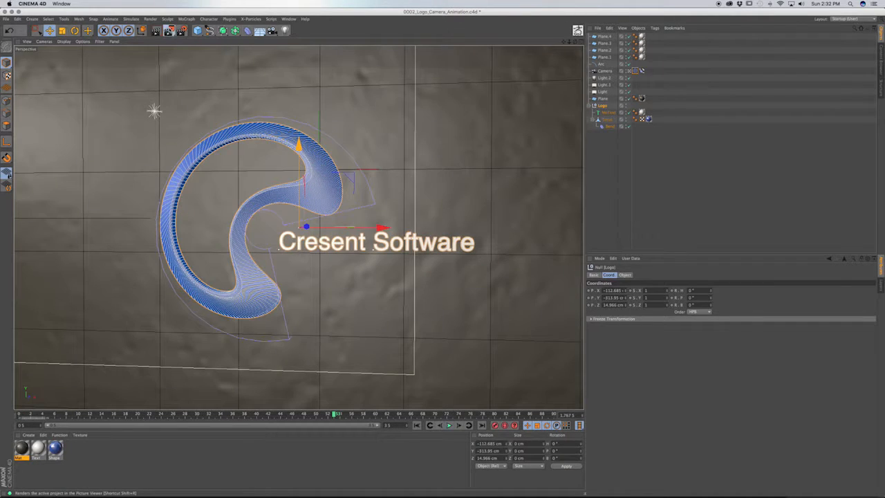
click(169, 31)
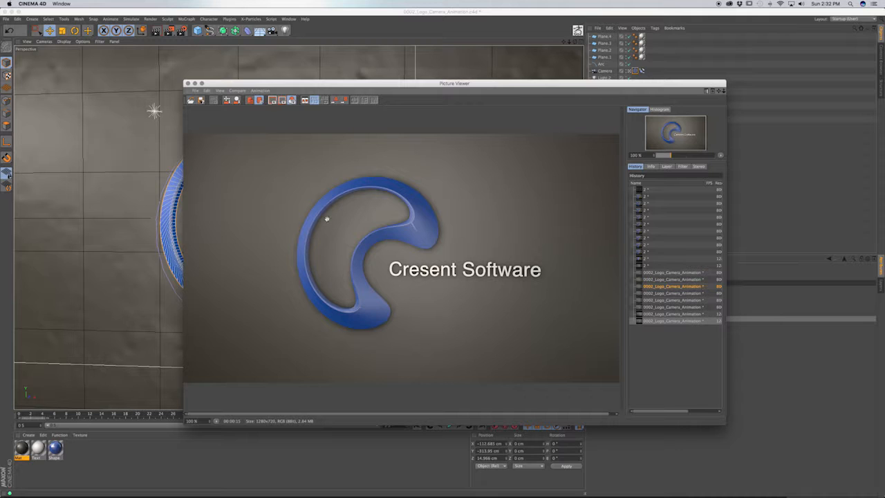
click(188, 83)
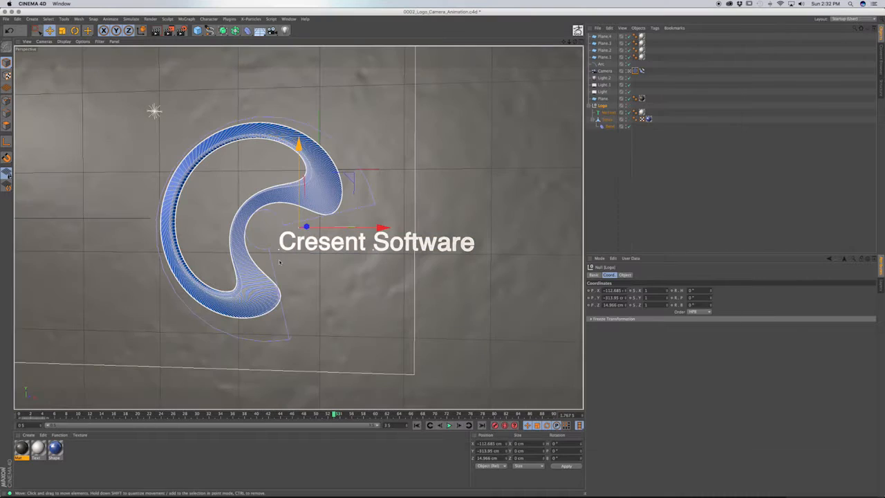
Scrub the timeline to the end of the animation at 3 s.
drag(335, 415, 555, 415)
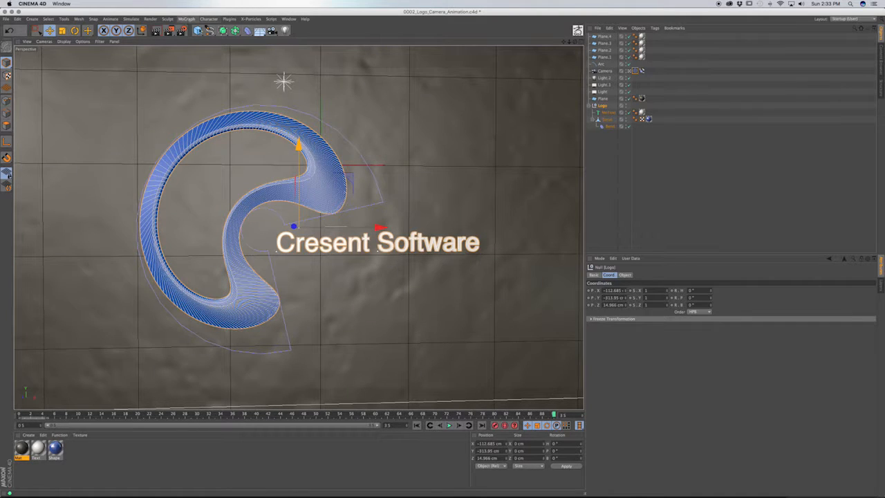
click(209, 31)
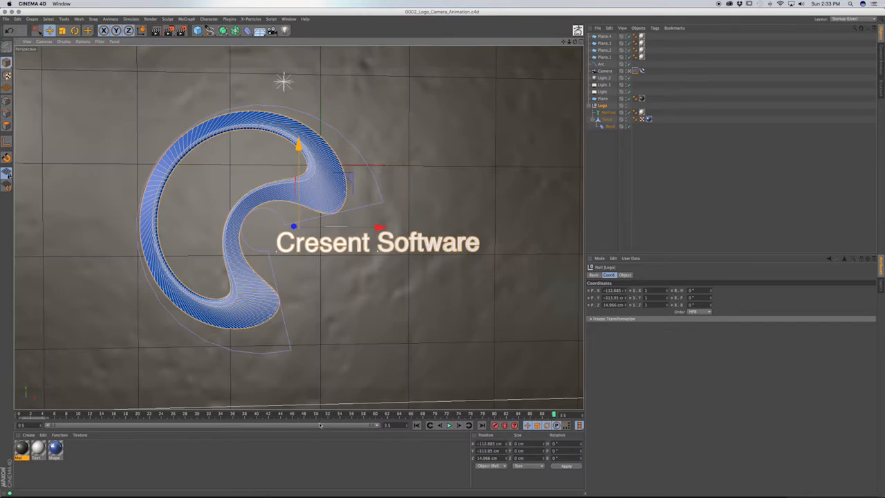
drag(553, 414, 571, 414)
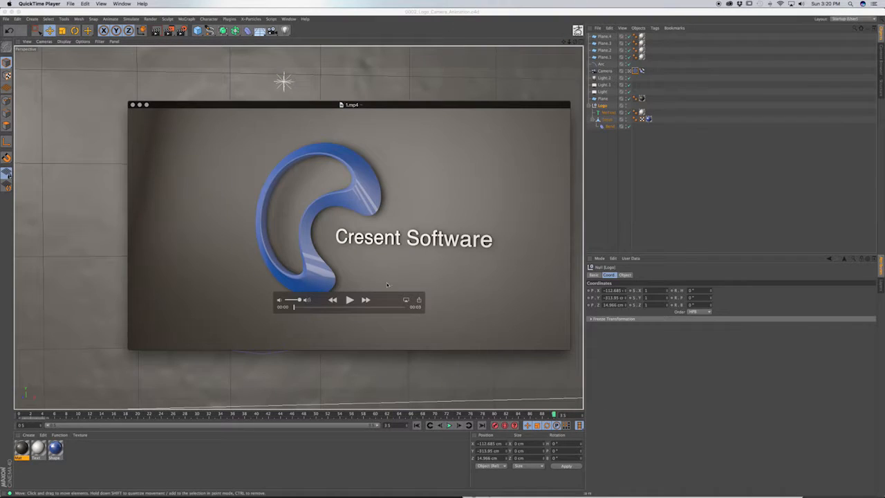
Play the rendered animation 1.mp4 several times in QuickTime Player to review the camera move.
drag(454, 106, 444, 93)
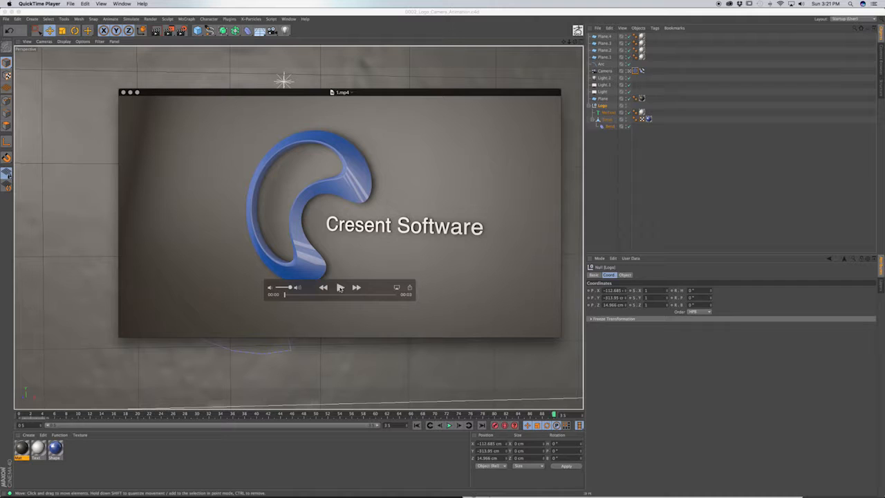
click(339, 287)
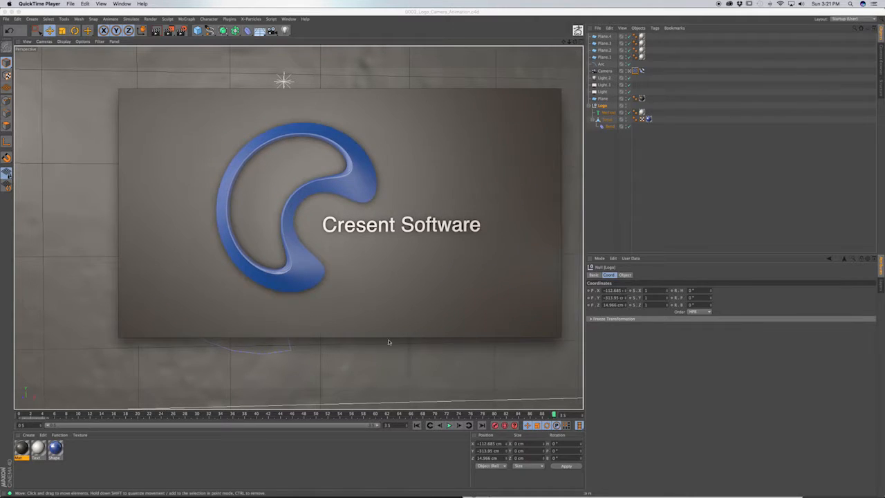
click(340, 287)
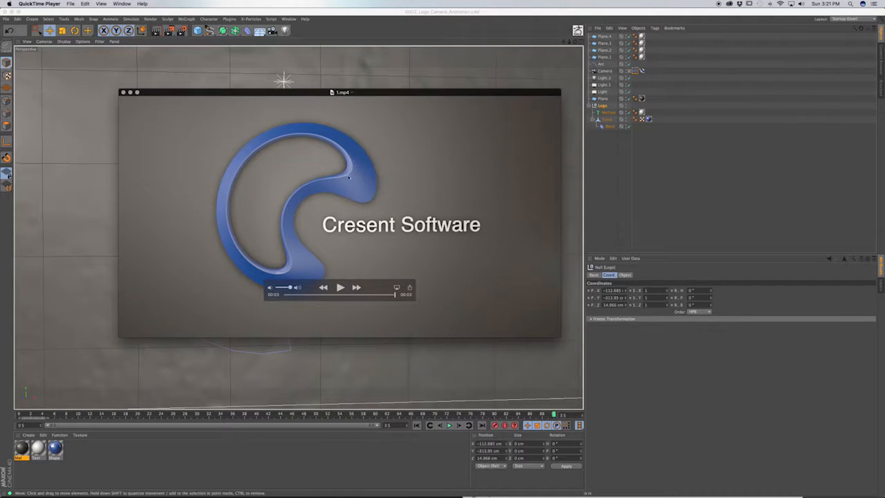
click(340, 287)
click(340, 287)
click(339, 291)
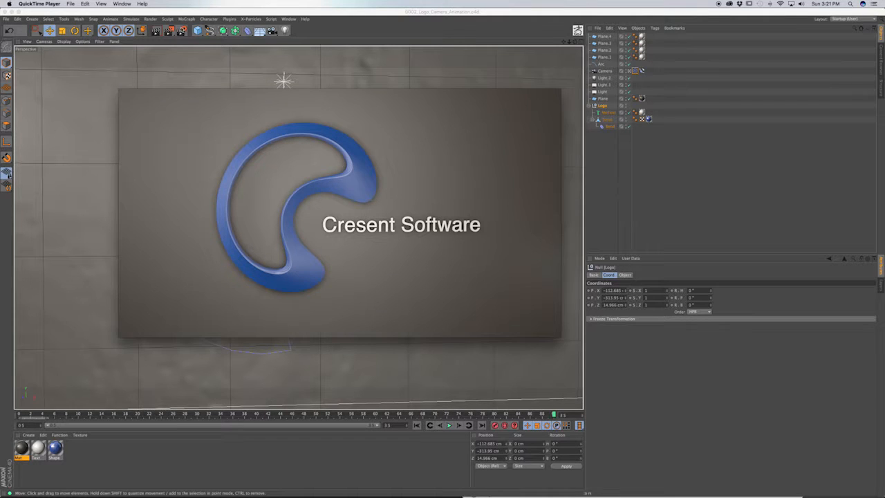
Back in Cinema 4D, review the render's output and save settings and the available file formats, leaving QuickTime Movie selected.
click(182, 31)
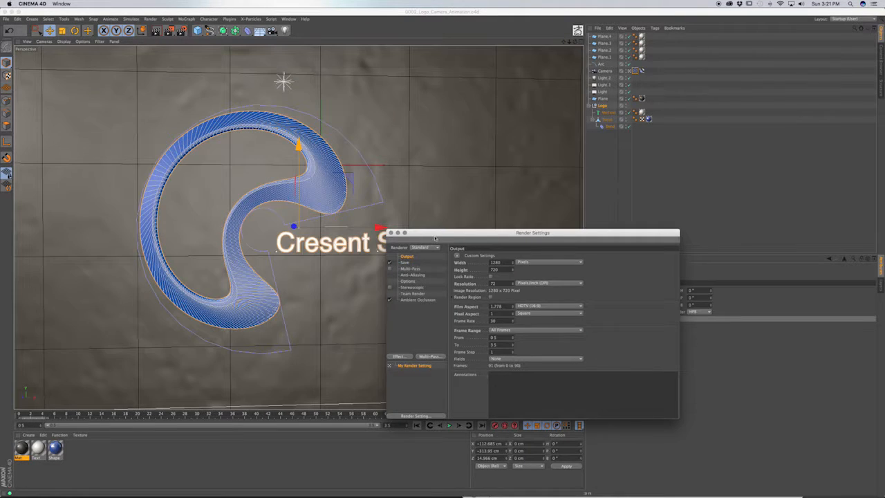
drag(435, 237, 282, 199)
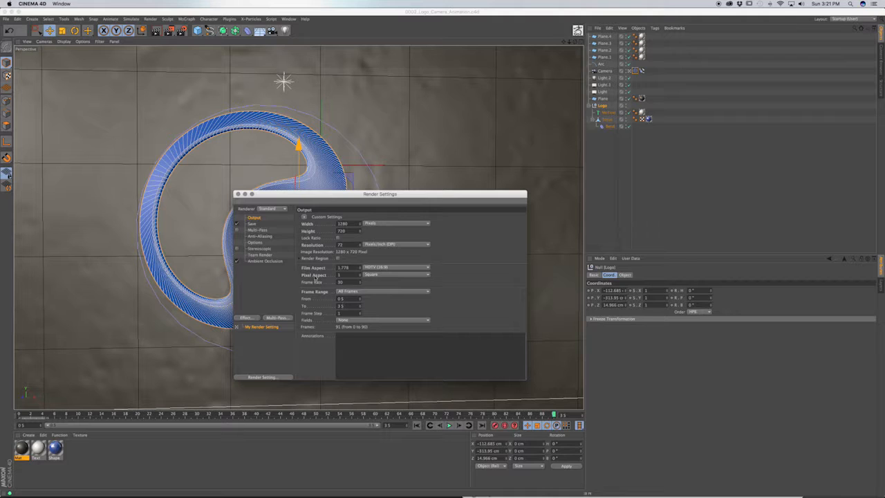
click(253, 224)
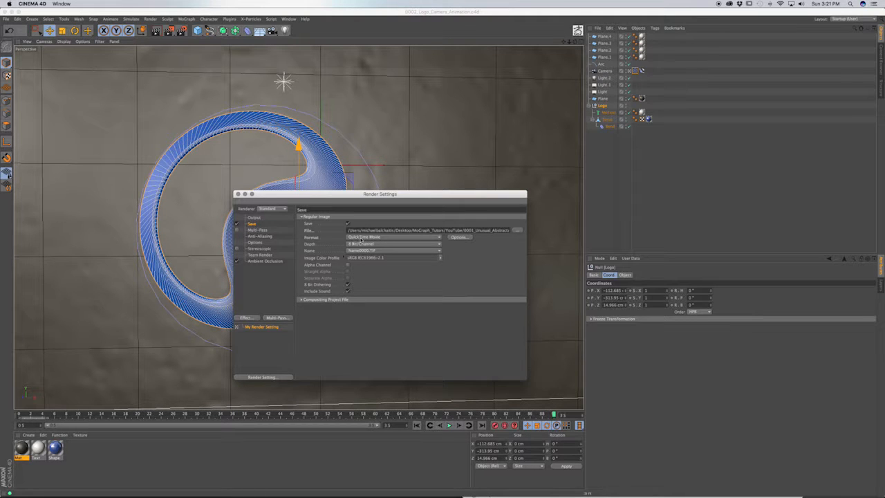
click(370, 237)
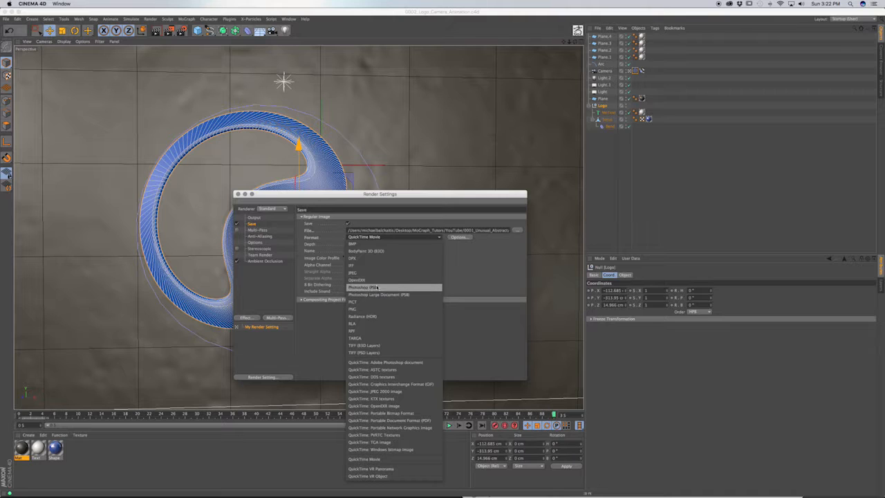
click(373, 251)
click(378, 238)
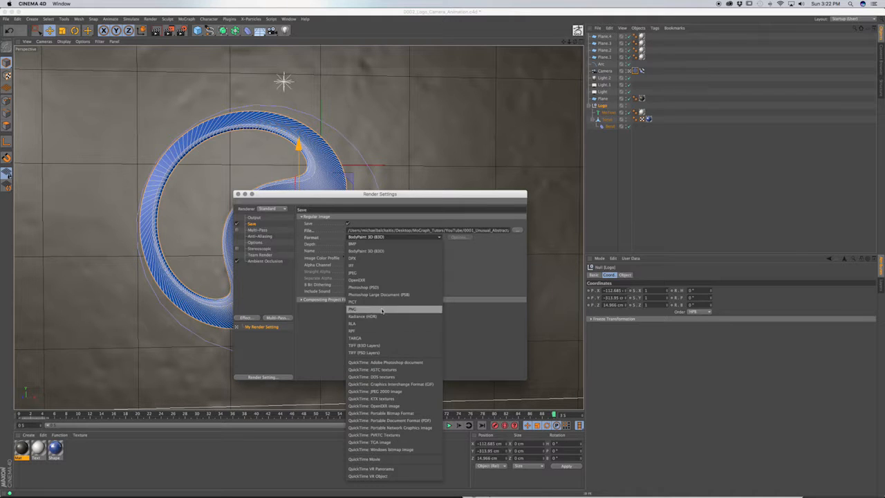
click(387, 460)
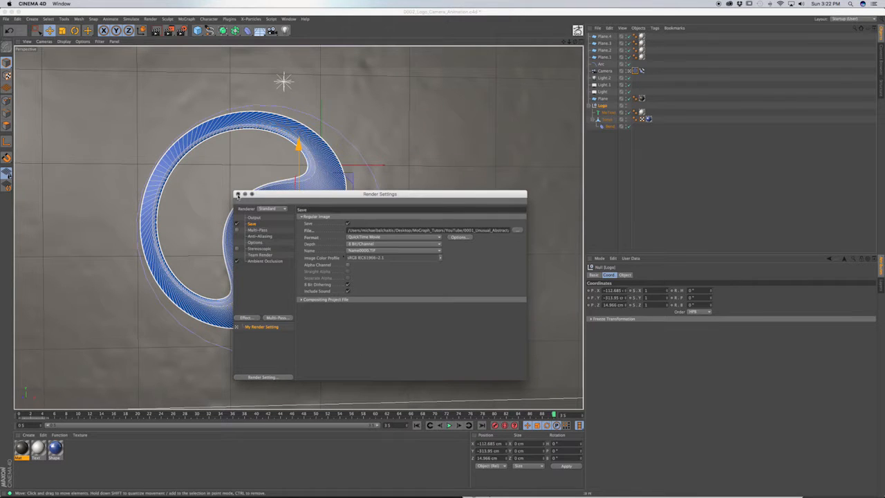
click(238, 194)
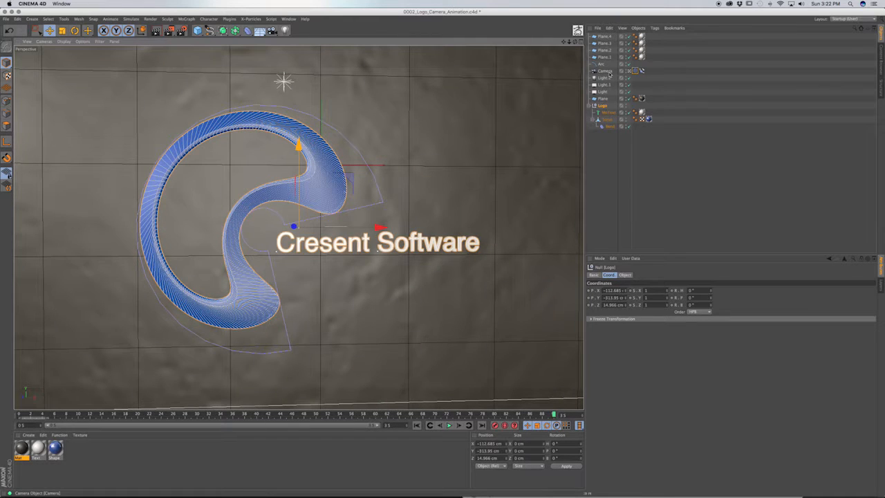
Examine the camera's Align to Spline and Target tags and the Arc spline's coordinates.
click(642, 71)
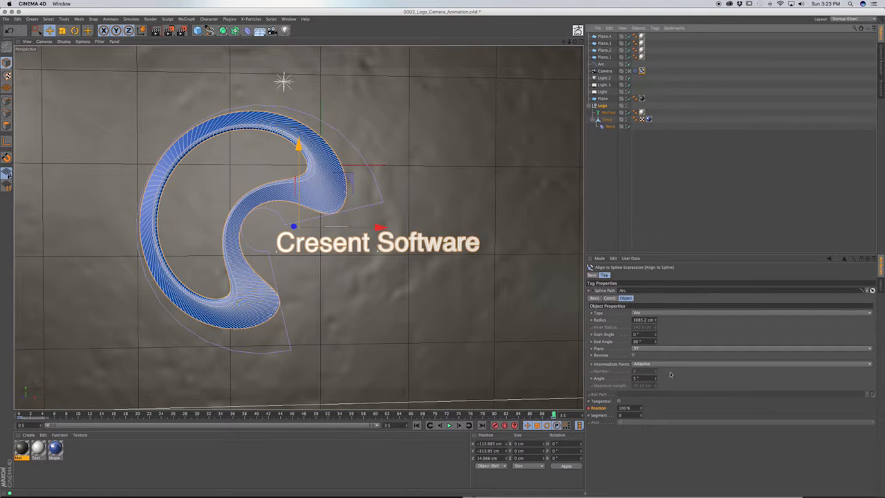
click(636, 72)
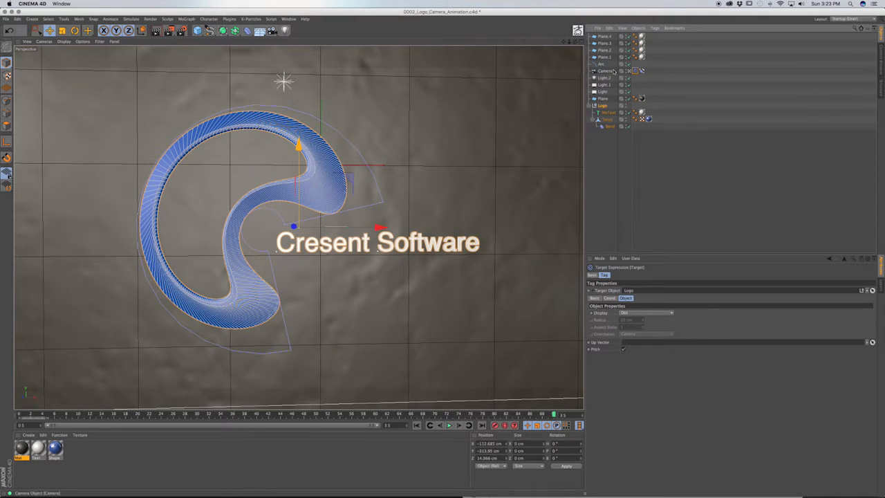
click(602, 63)
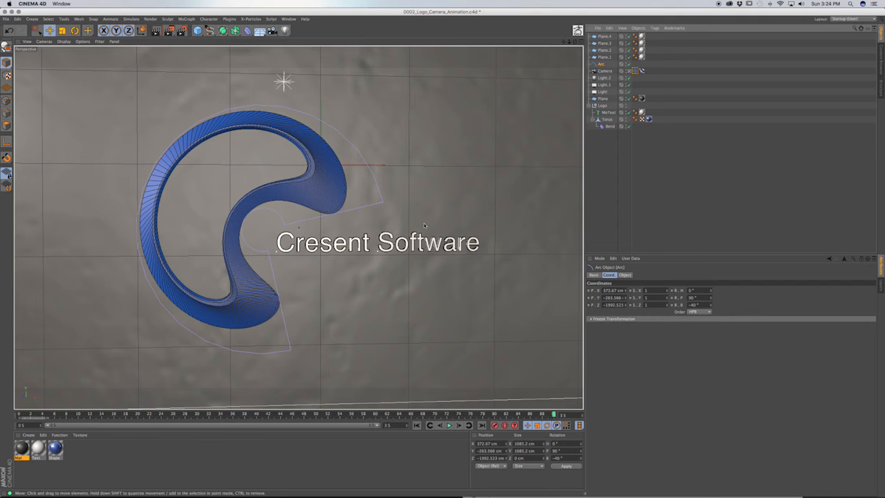
click(425, 225)
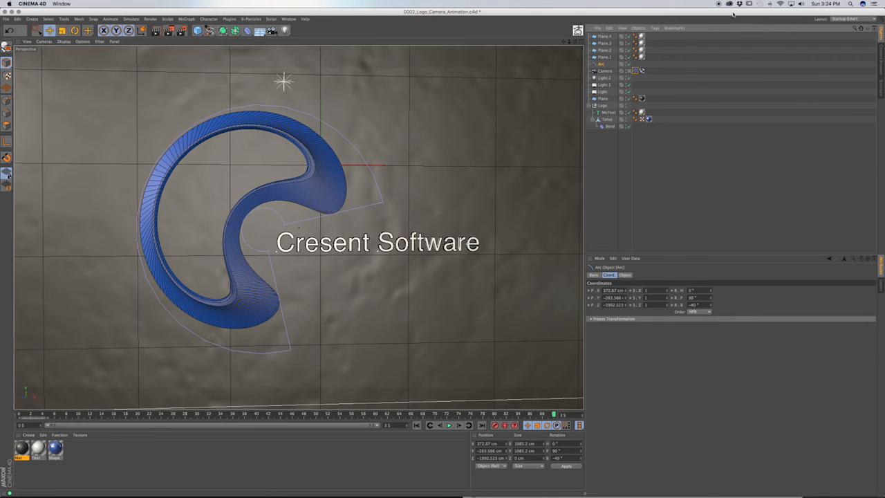